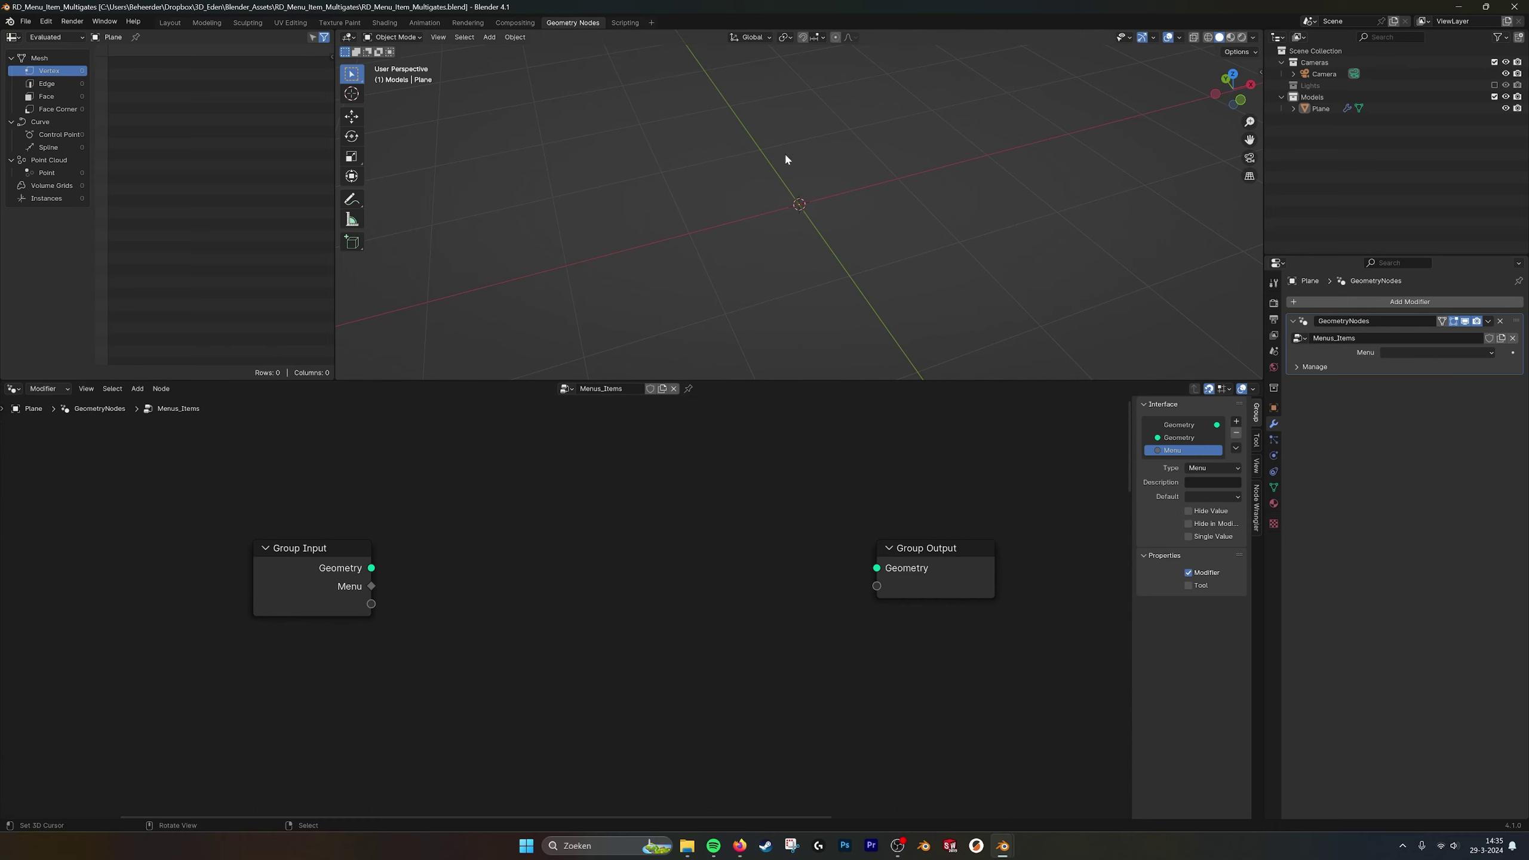
Add a Menu Switch node between the Group Input and Group Output nodes.
{"action": "middle_click_drag", "start_coordinate": [856, 239], "coordinate": [890, 221]}
{"action": "middle_click_drag", "start_coordinate": [675, 556], "coordinate": [698, 555]}
{"action": "mouse_move", "coordinate": [604, 531]}
{"action": "middle_mouse_down"}
{"action": "mouse_move", "coordinate": [626, 531]}
{"action": "mouse_move", "coordinate": [607, 519]}
{"action": "middle_mouse_up"}
{"action": "key", "text": "shift+a"}
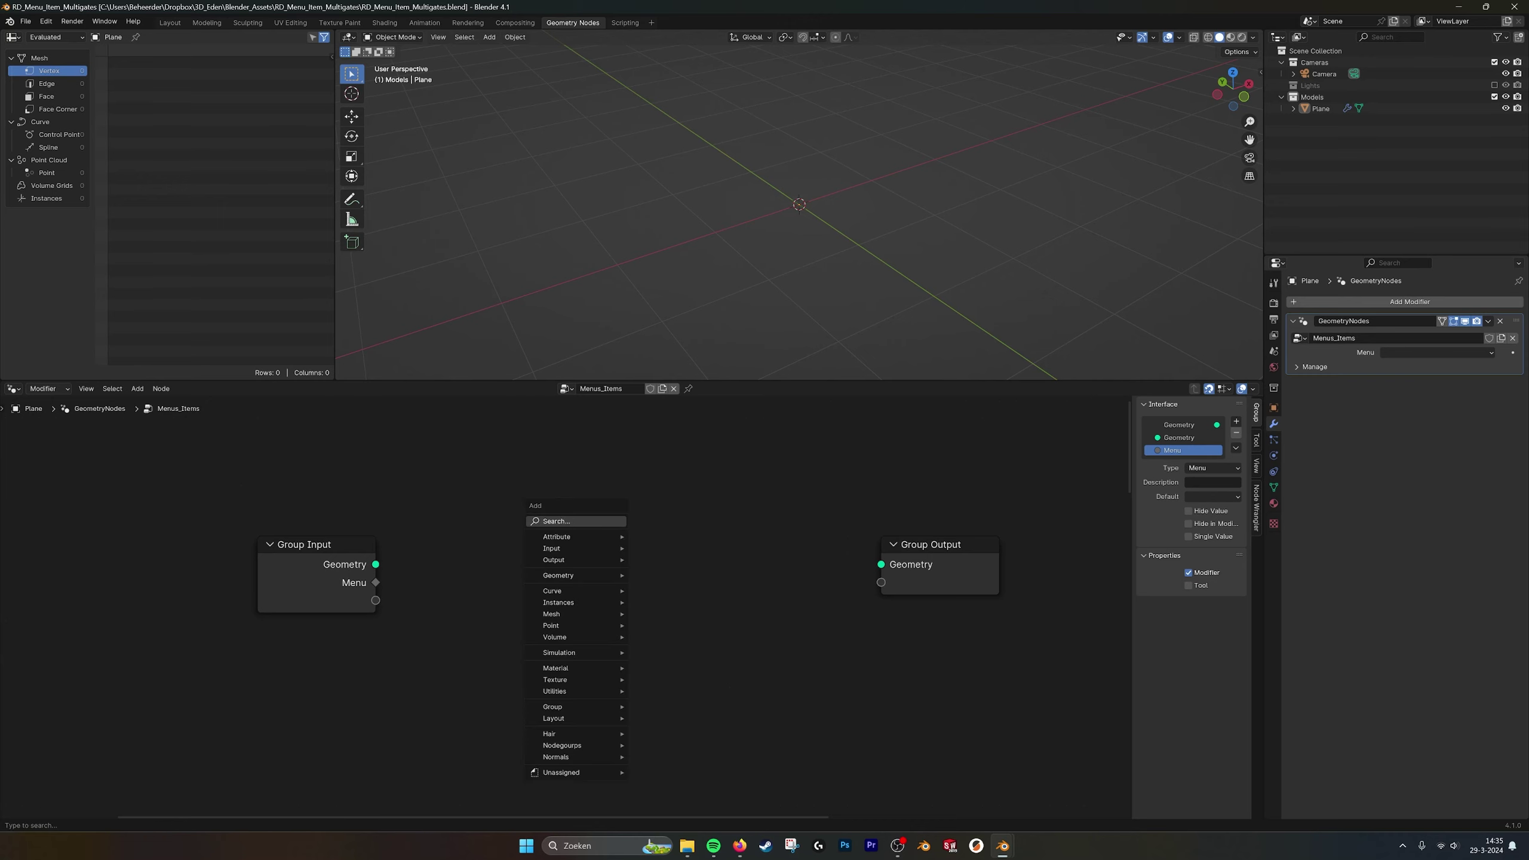
{"action": "left_click", "coordinate": [607, 521]}
{"action": "type", "text": "manu"}
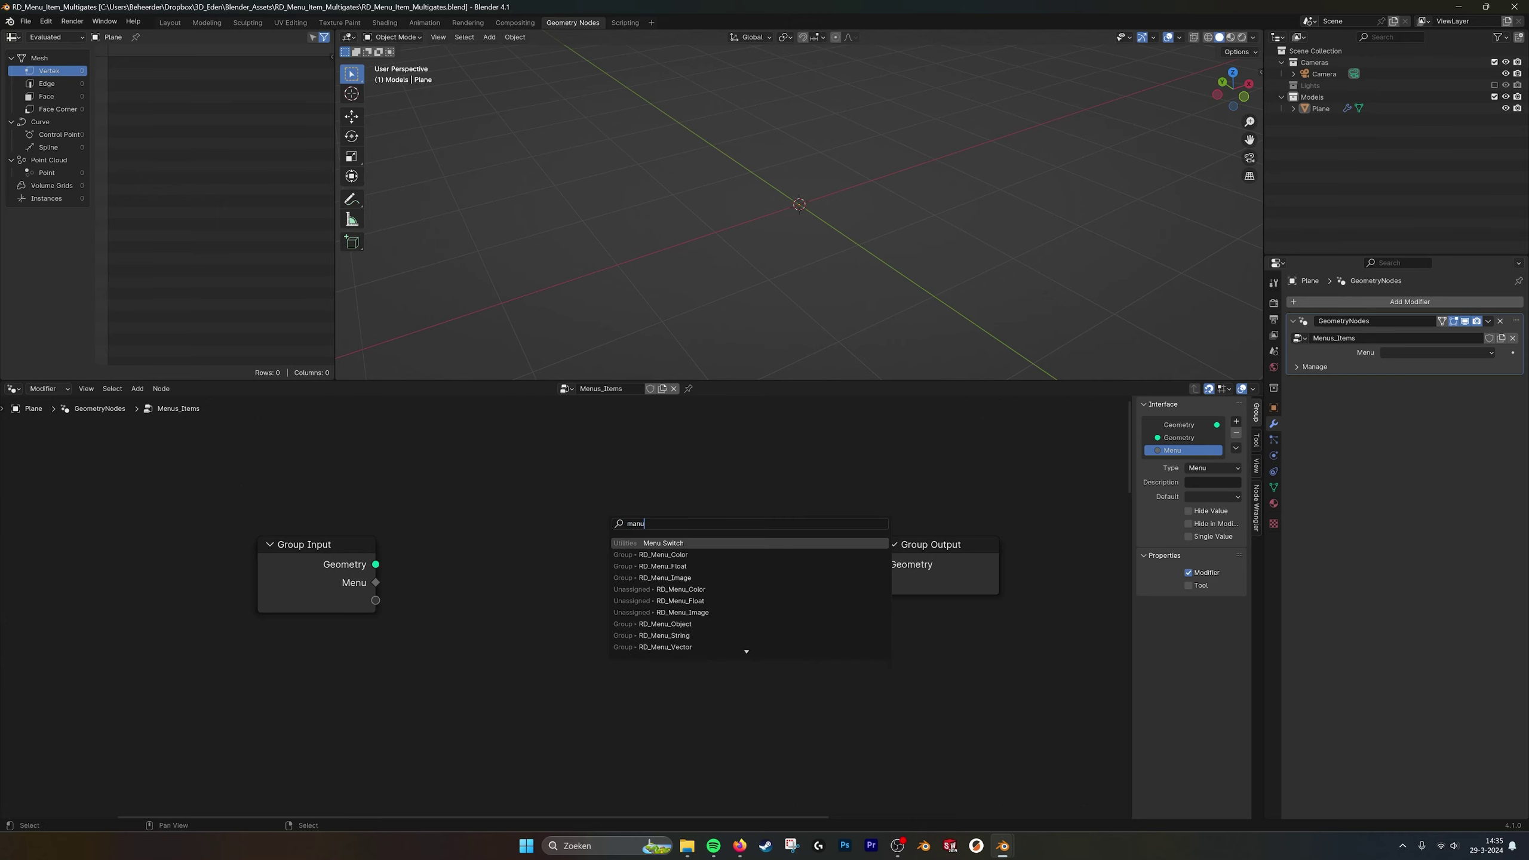
{"action": "key", "text": "Return"}
{"action": "left_click", "coordinate": [540, 549]}
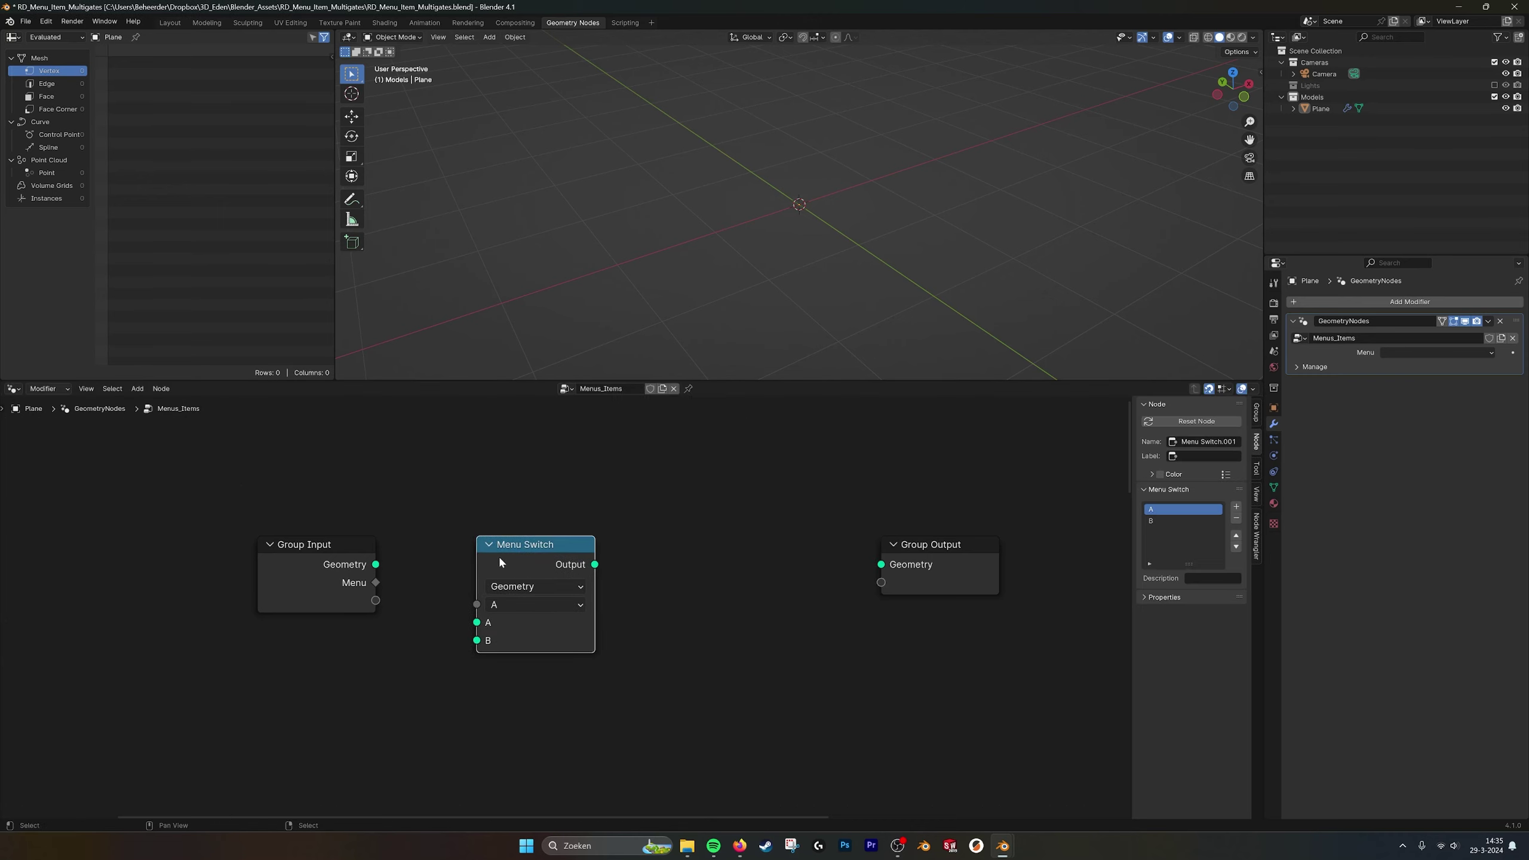
{"action": "mouse_move", "coordinate": [540, 549]}
{"action": "middle_mouse_down"}
{"action": "mouse_move", "coordinate": [676, 499]}
{"action": "mouse_move", "coordinate": [534, 573]}
{"action": "middle_mouse_up"}
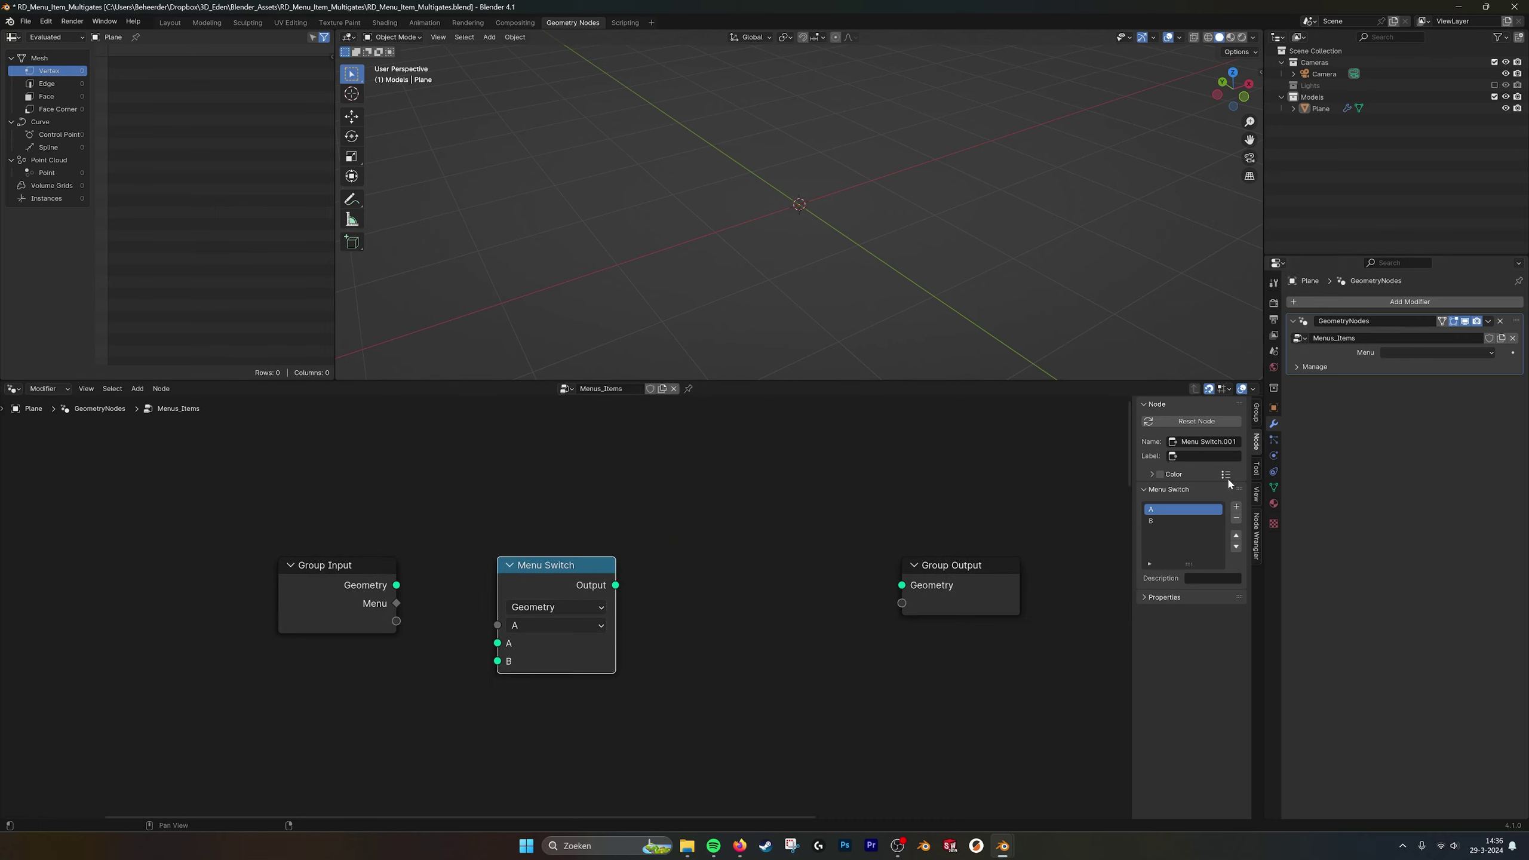
{"action": "left_click", "coordinate": [368, 616]}
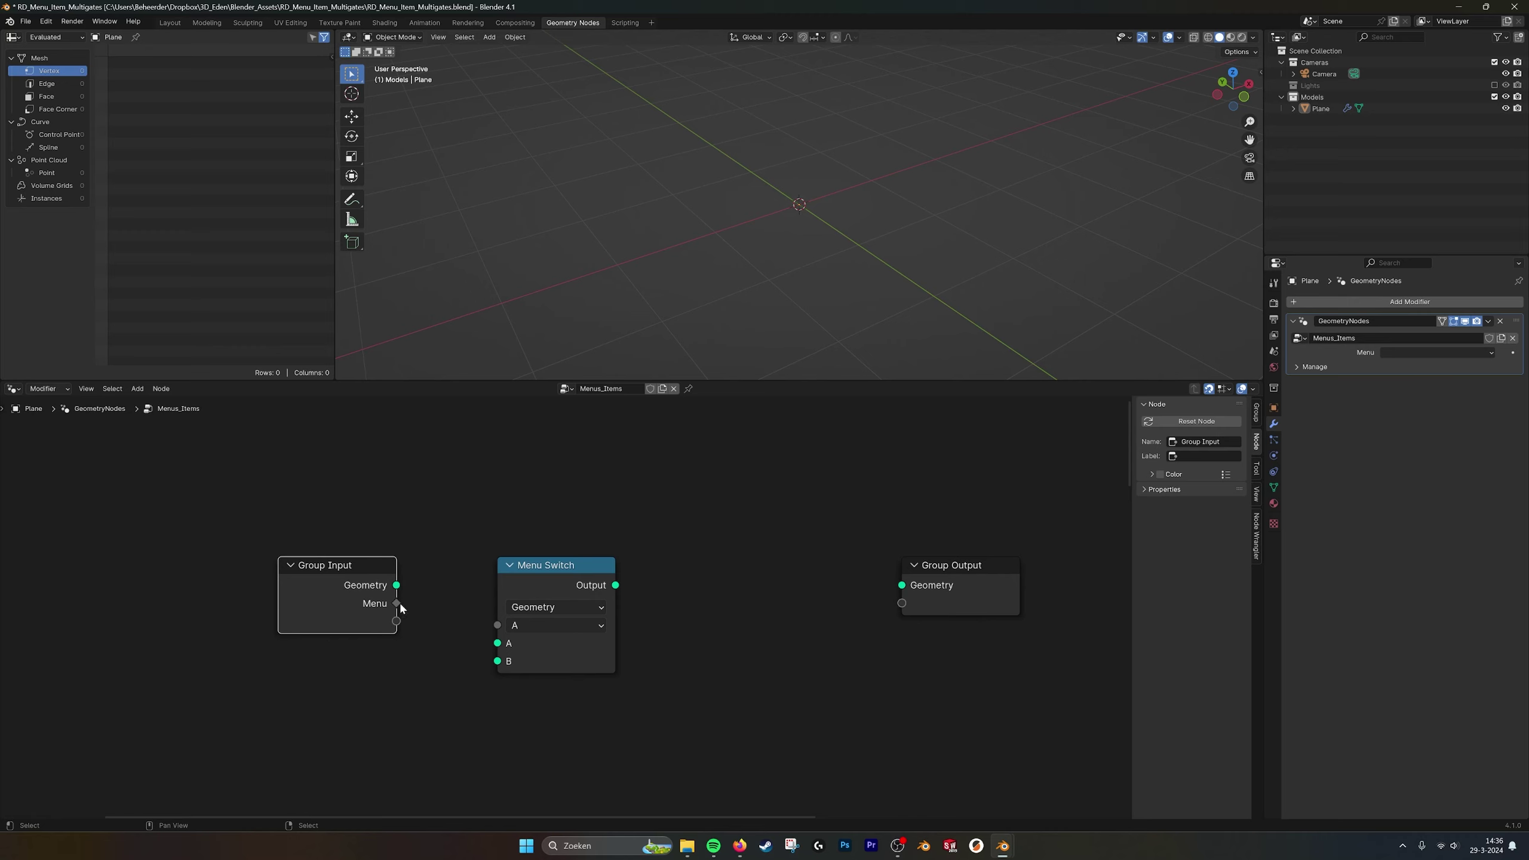
{"action": "left_click_drag", "start_coordinate": [397, 603], "coordinate": [492, 625]}
{"action": "right_click", "coordinate": [492, 625]}
Remove the existing Menu input from the group interface and link the Menu Switch's menu socket to the Group Input's empty socket.
{"action": "left_click", "coordinate": [1256, 414]}
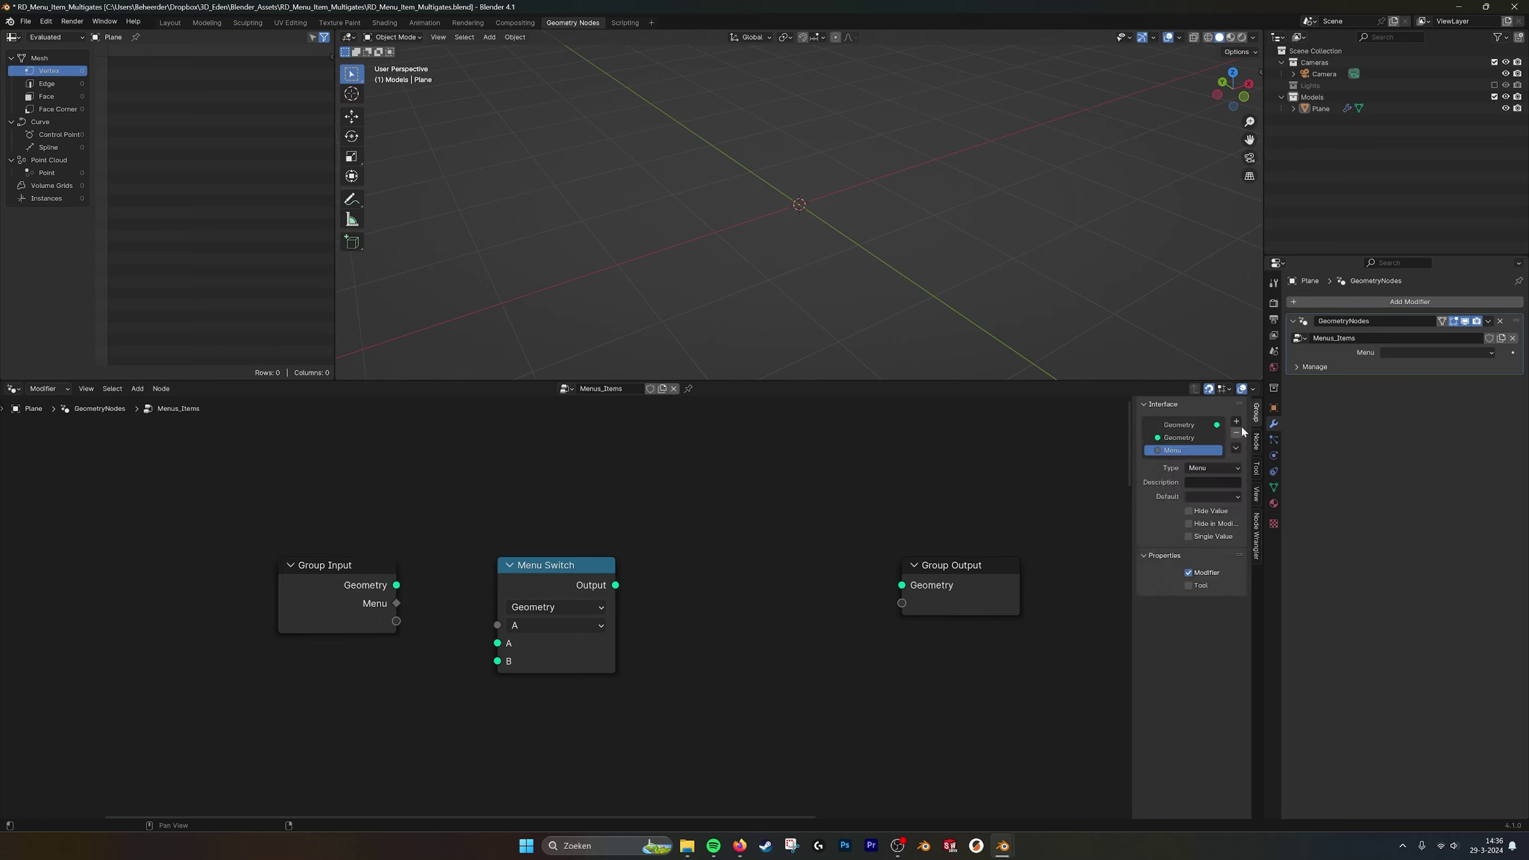
{"action": "left_click", "coordinate": [1236, 436]}
{"action": "middle_click_drag", "start_coordinate": [578, 578], "coordinate": [662, 597]}
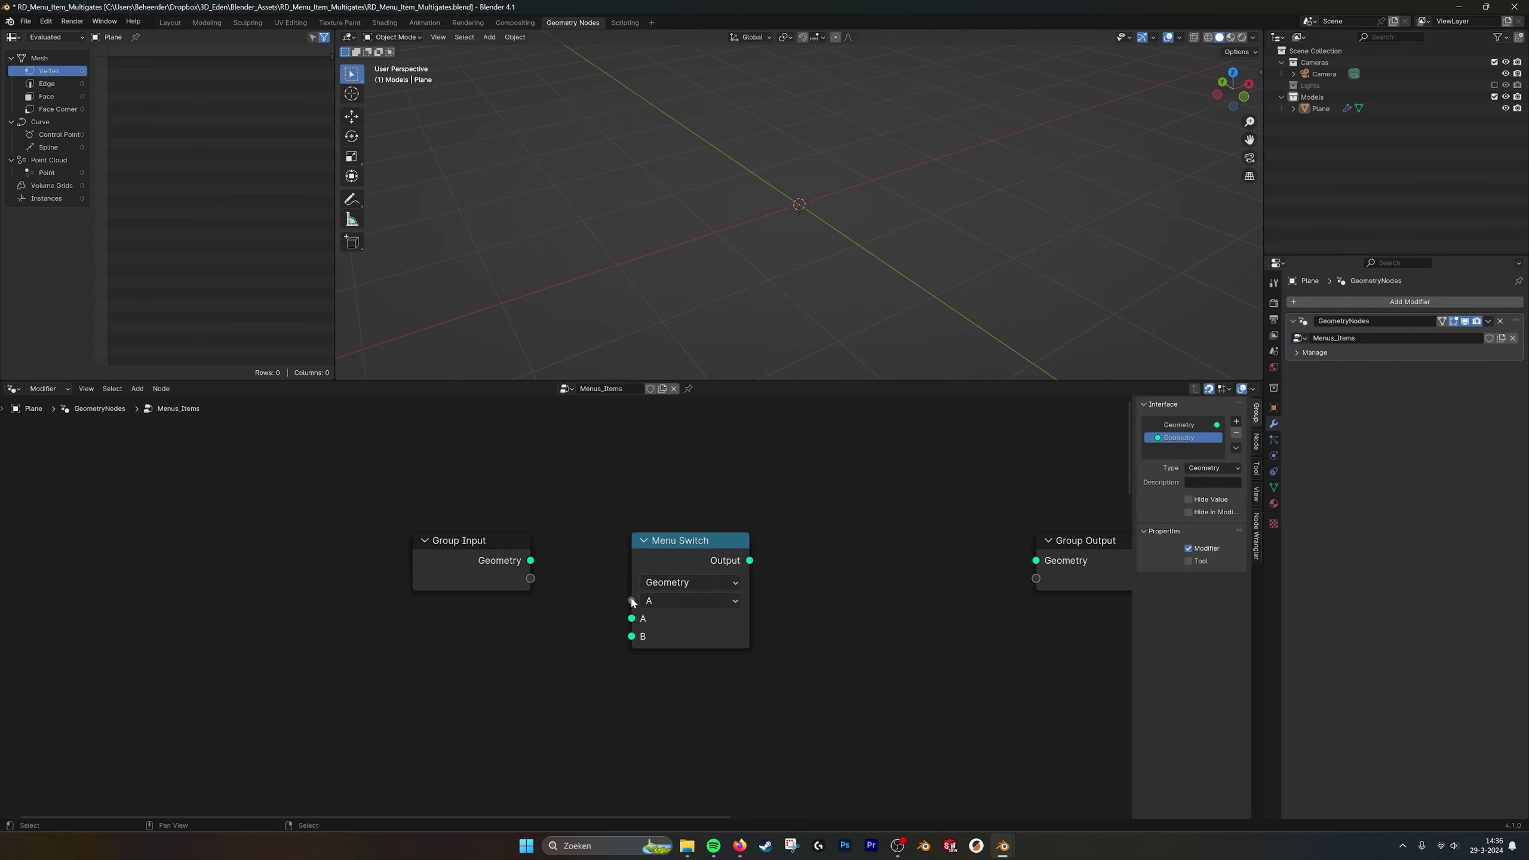
{"action": "left_click_drag", "start_coordinate": [632, 602], "coordinate": [530, 578]}
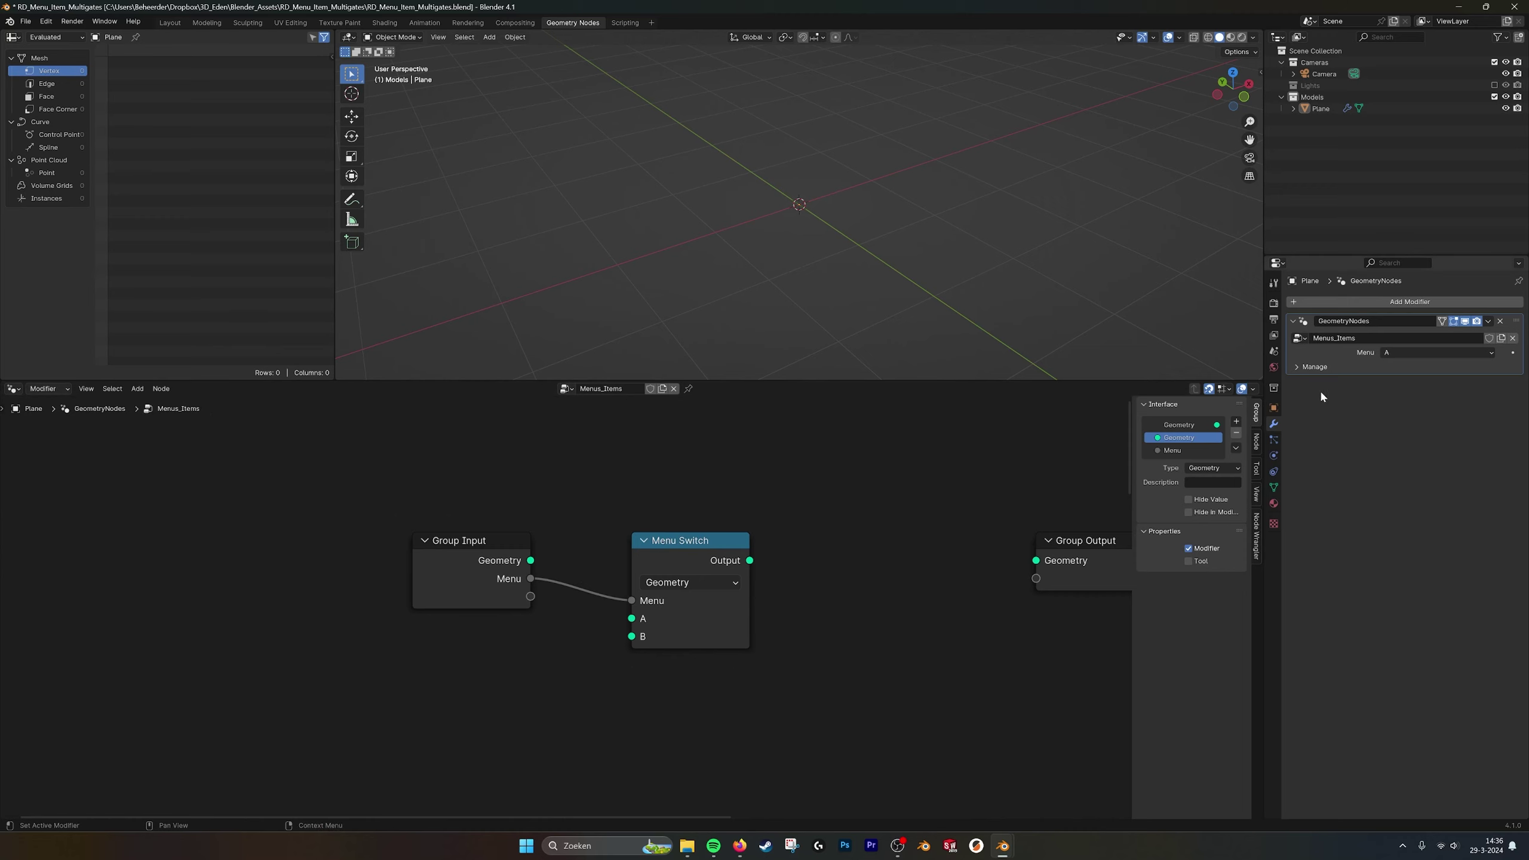
Test the modifier's Menu by choosing B and switching back to A.
{"action": "left_click", "coordinate": [1407, 354]}
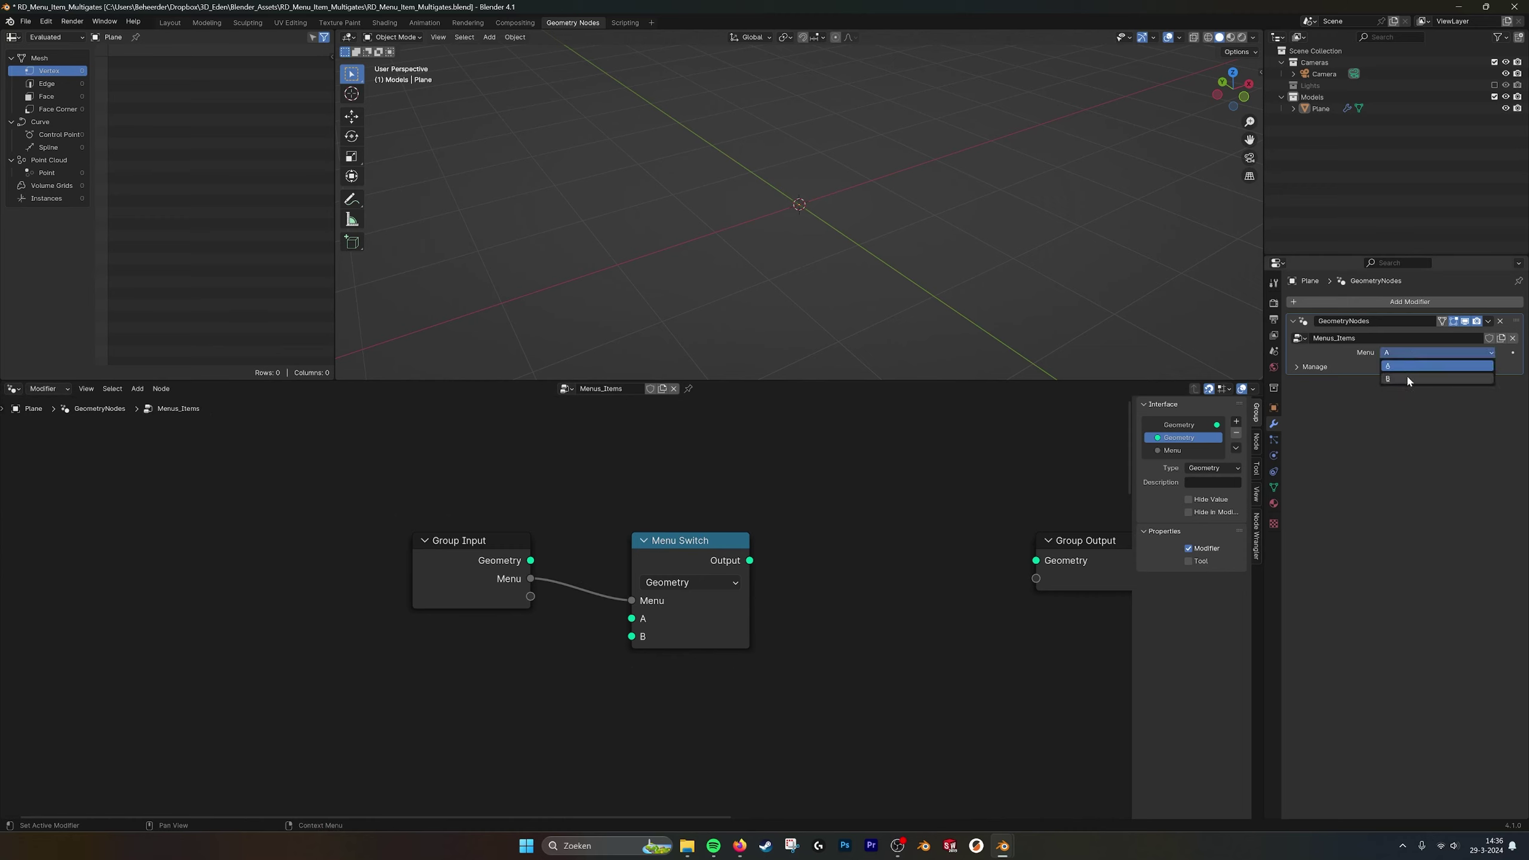
{"action": "left_click", "coordinate": [1407, 378]}
{"action": "left_click", "coordinate": [1431, 352]}
{"action": "left_click", "coordinate": [1422, 365]}
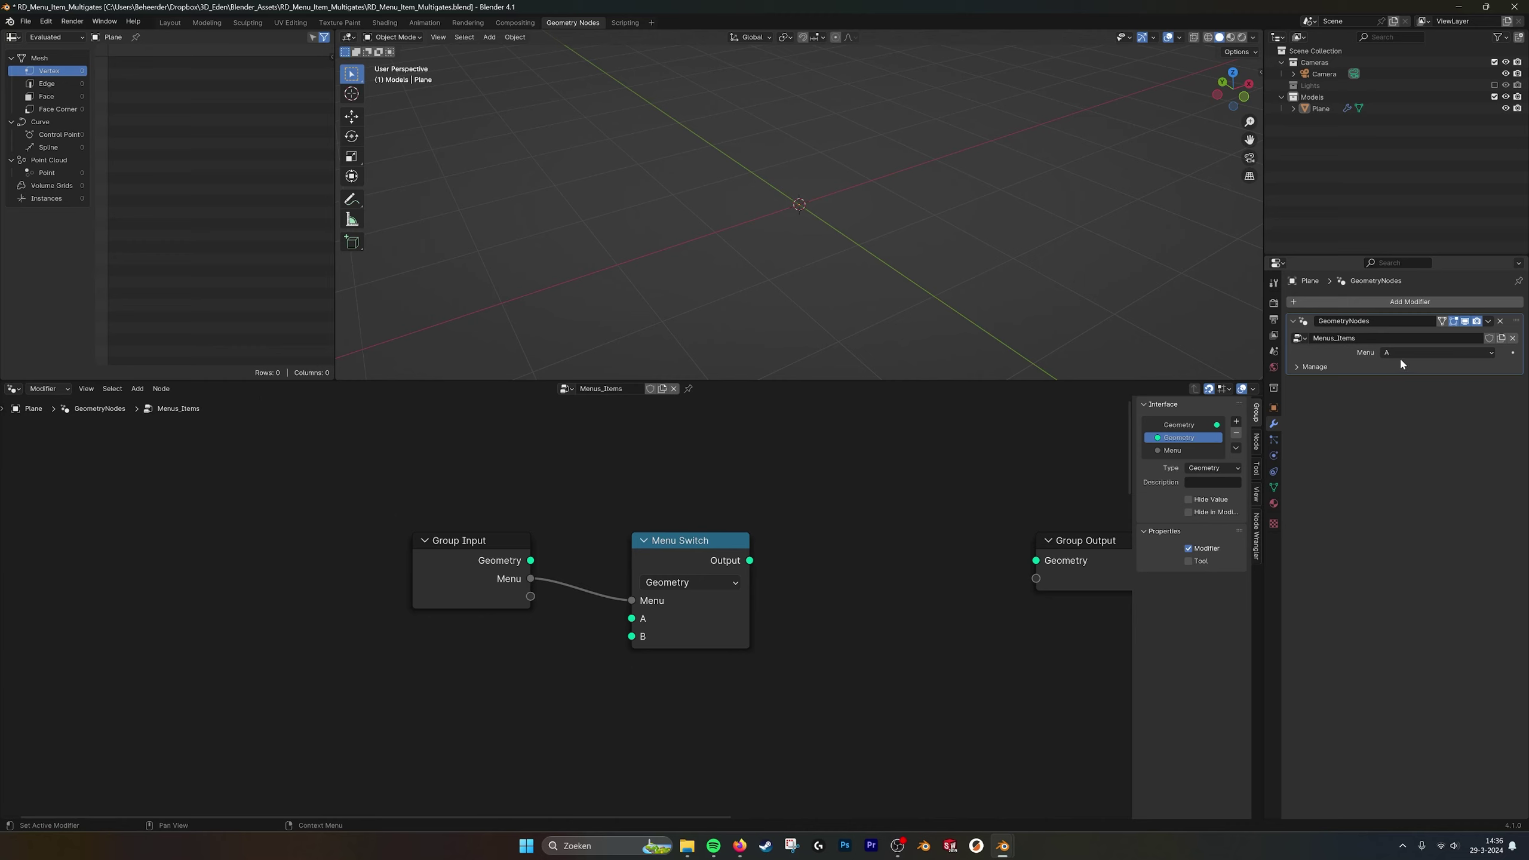
Add two more items to the Menu Switch node.
{"action": "middle_click_drag", "start_coordinate": [837, 629], "coordinate": [767, 625]}
{"action": "middle_click_drag", "start_coordinate": [816, 511], "coordinate": [755, 513]}
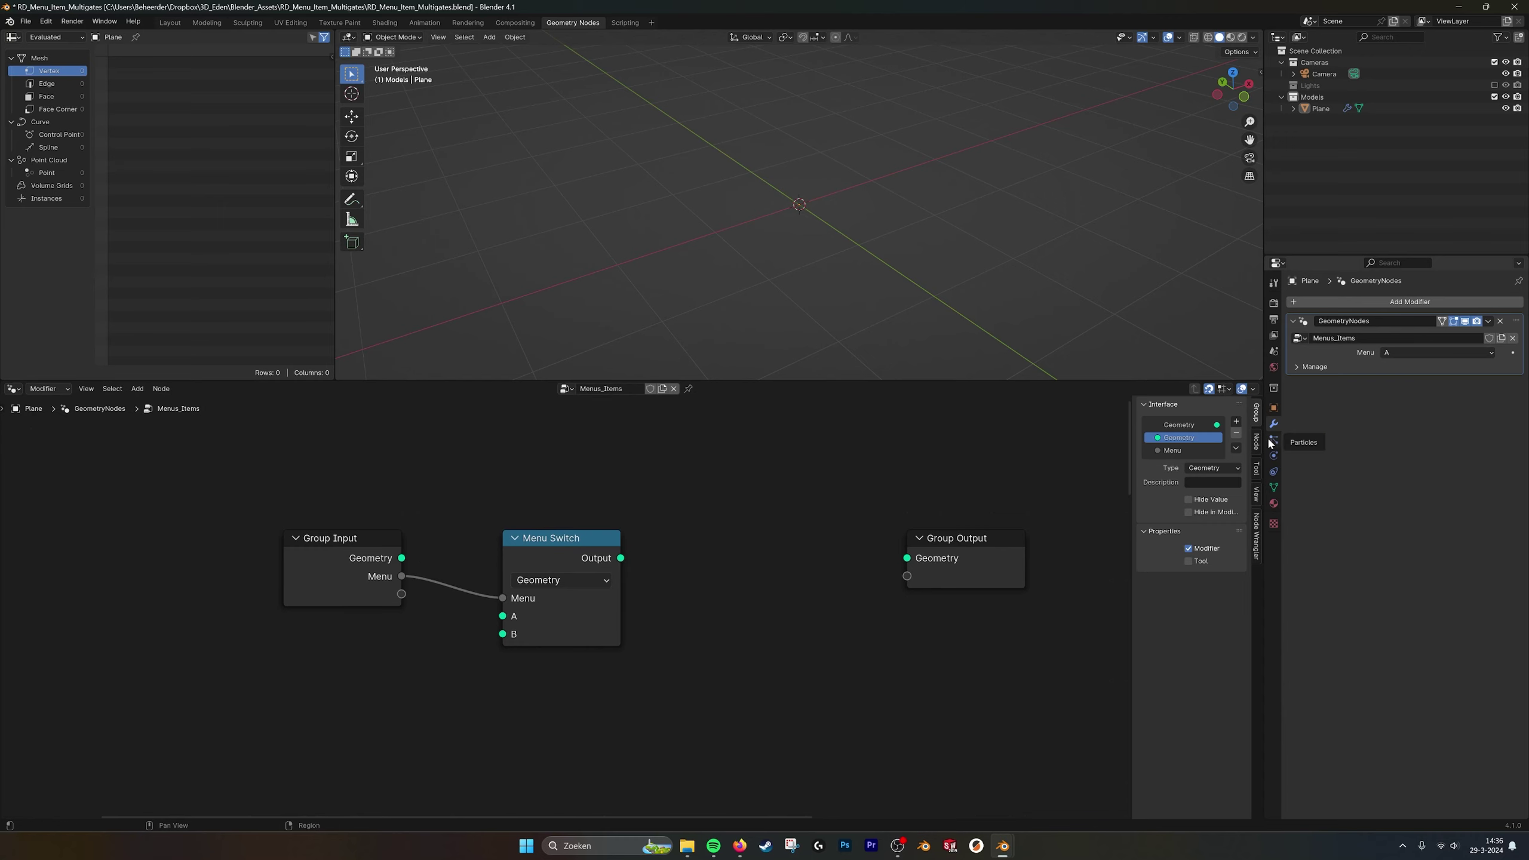
{"action": "mouse_move", "coordinate": [829, 546]}
{"action": "middle_mouse_down"}
{"action": "mouse_move", "coordinate": [817, 548]}
{"action": "mouse_move", "coordinate": [836, 556]}
{"action": "middle_mouse_up"}
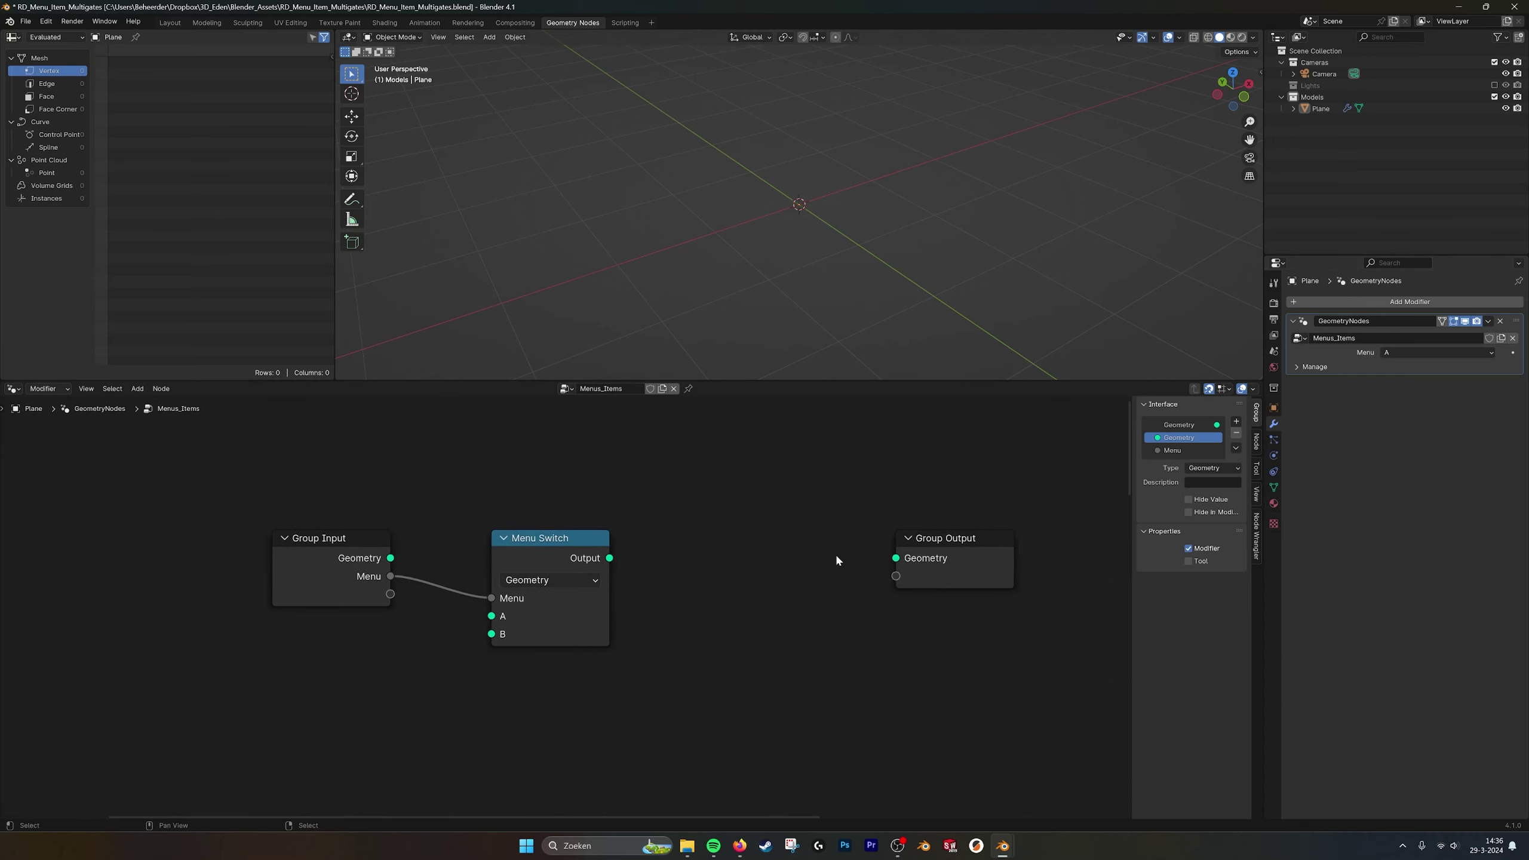
{"action": "middle_click_drag", "start_coordinate": [638, 594], "coordinate": [656, 594]}
{"action": "left_click", "coordinate": [585, 536]}
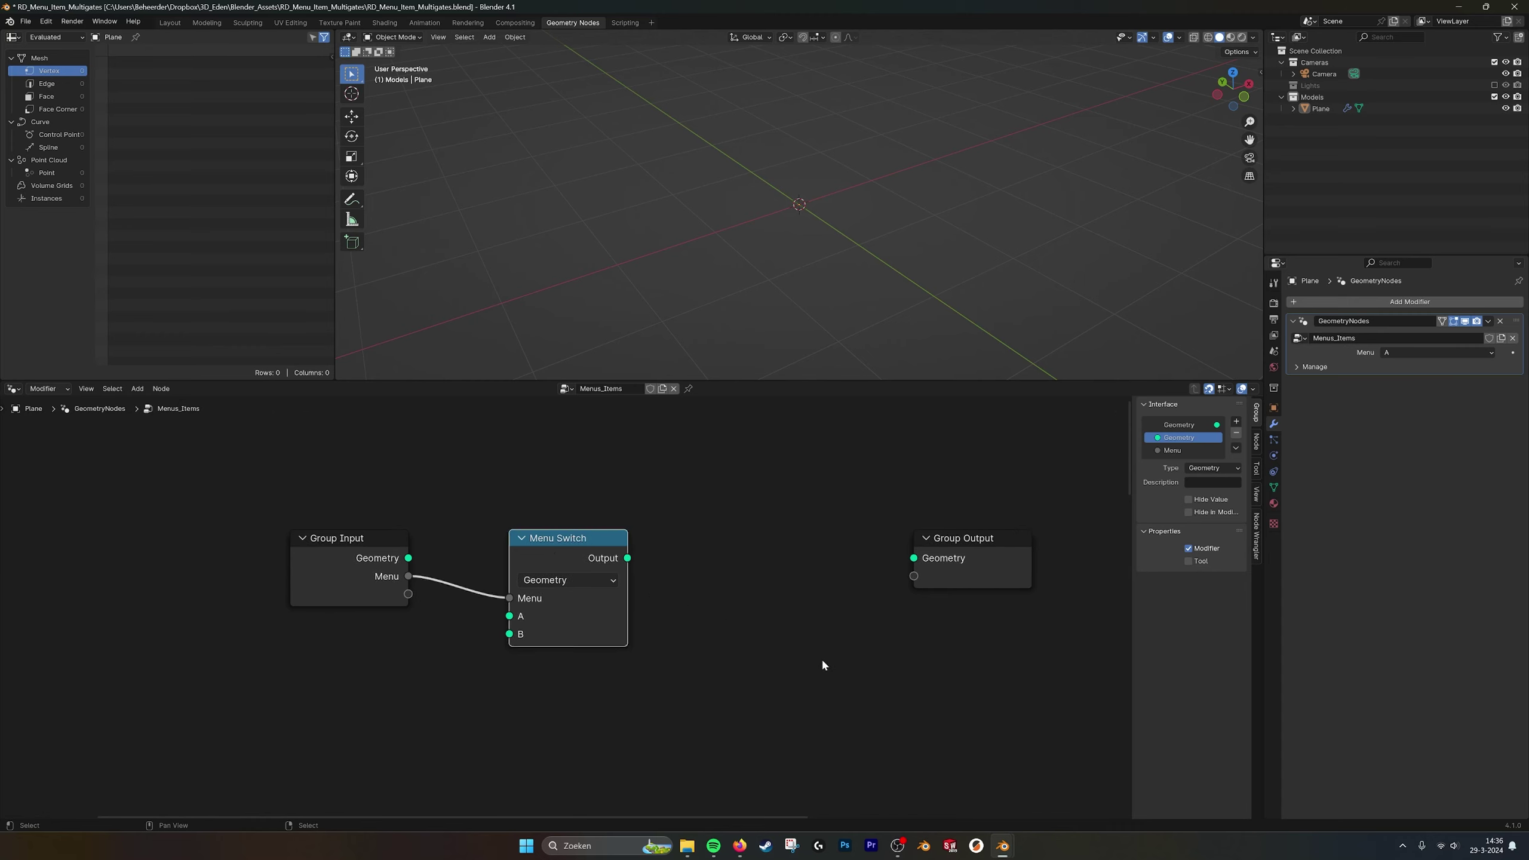
{"action": "left_click", "coordinate": [1256, 441]}
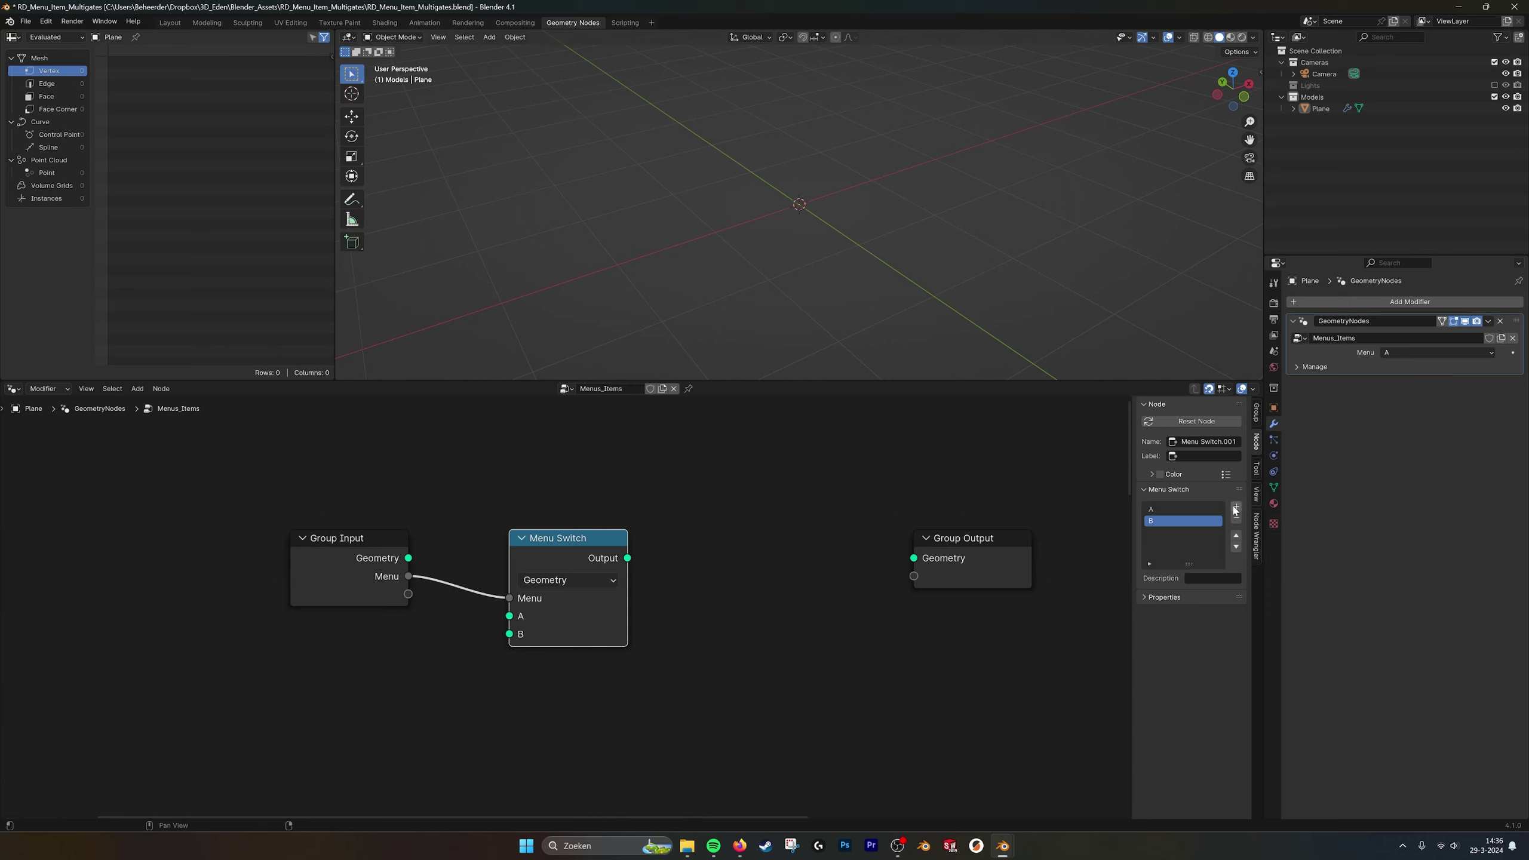
{"action": "left_click", "coordinate": [1234, 508]}
{"action": "left_click", "coordinate": [1235, 508]}
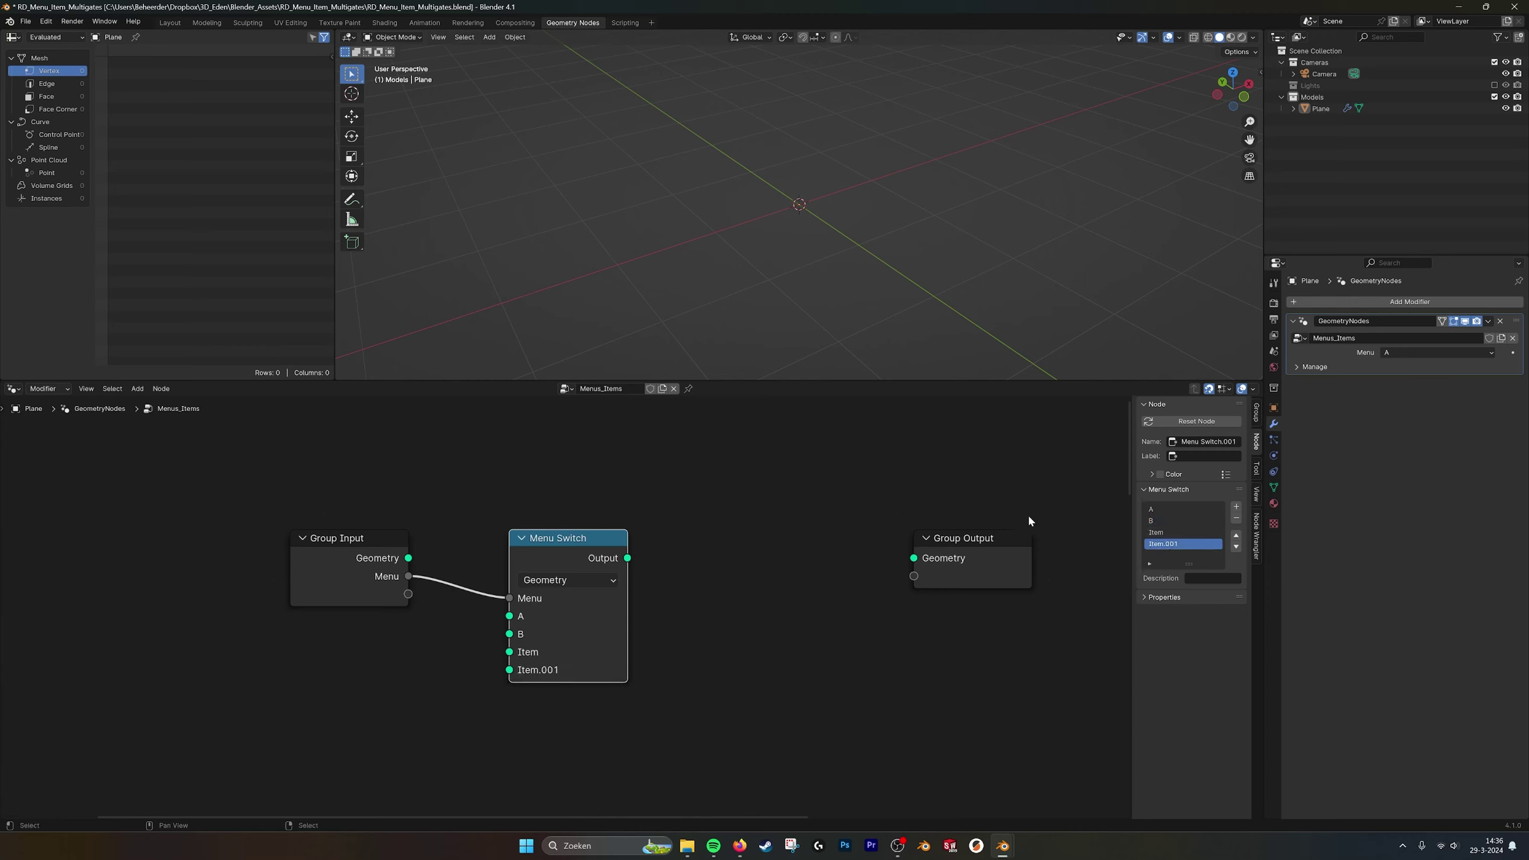
Rename Menu Switch items A and B as Meters and Milimeters.
{"action": "double_click", "coordinate": [1161, 510]}
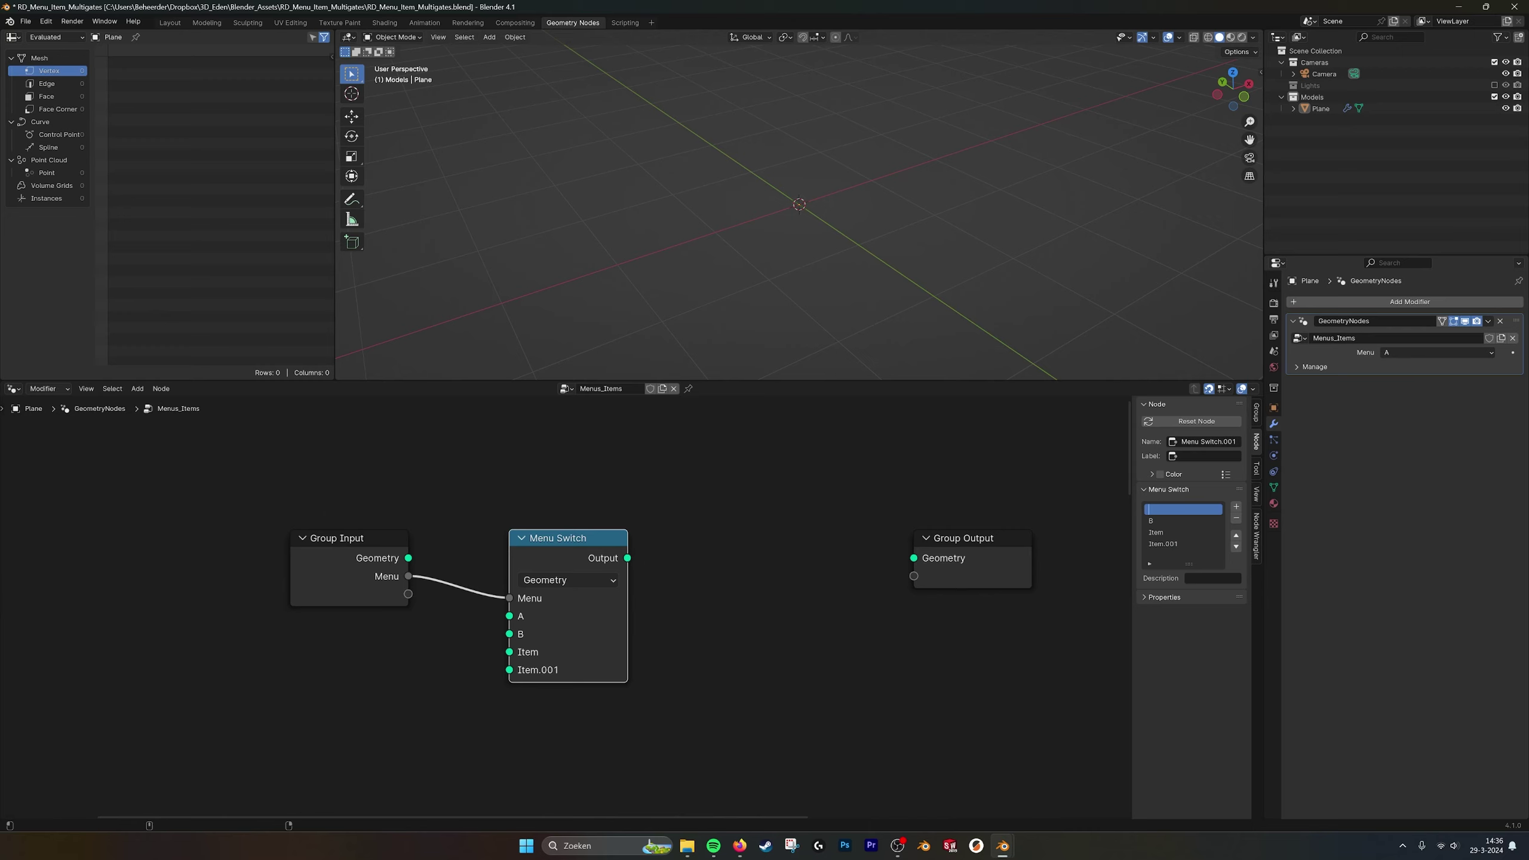
{"action": "type", "text": "Meters"}
{"action": "key", "text": "Return"}
{"action": "double_click", "coordinate": [1162, 520]}
{"action": "key", "text": "BackSpace"}
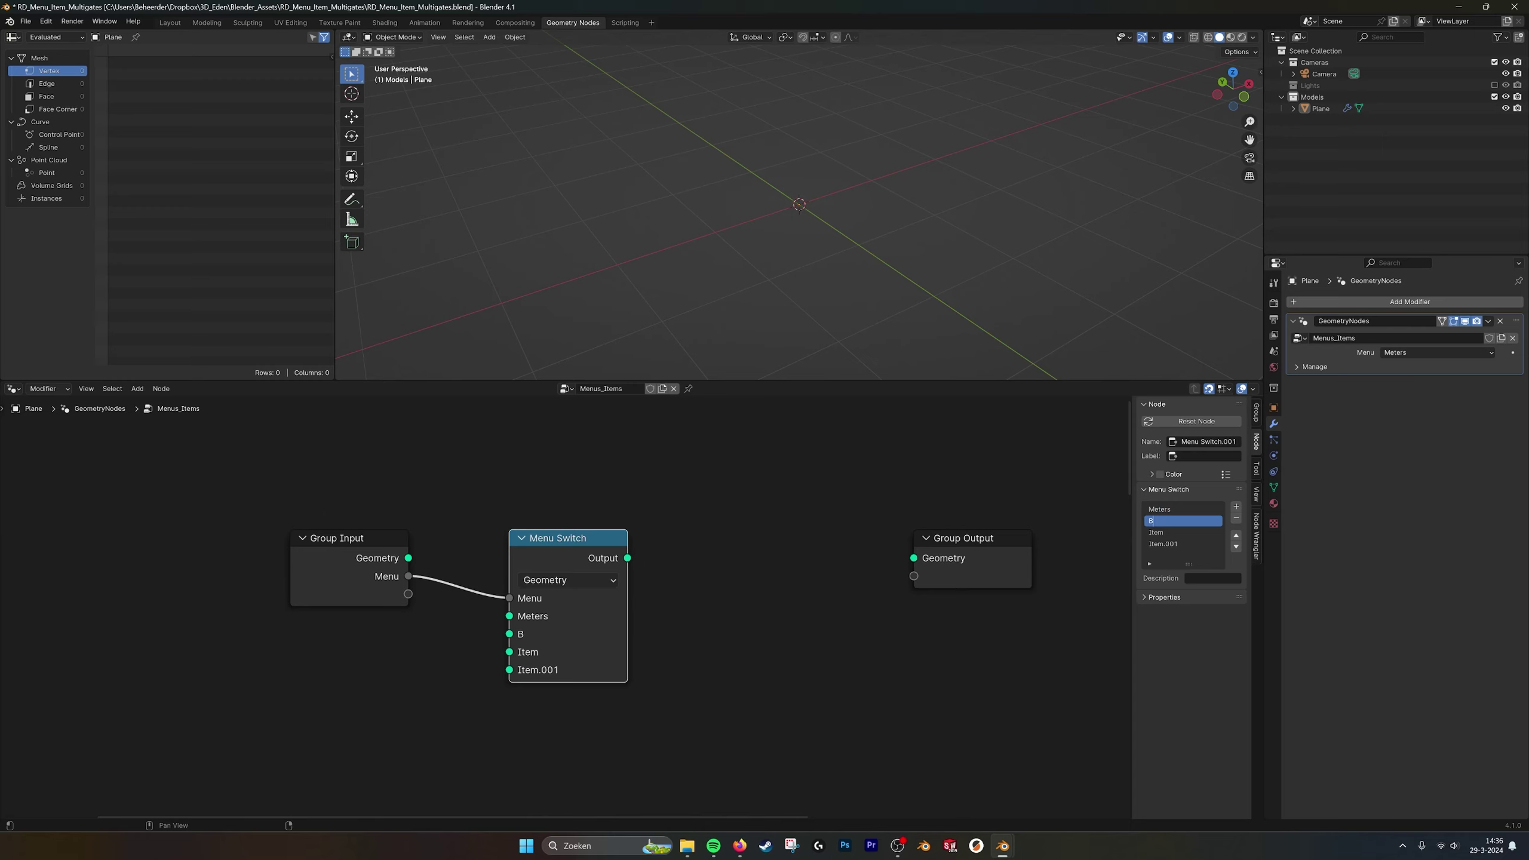
{"action": "type", "text": "Millimeters"}
{"action": "key", "text": "Return"}
Rename the third Menu Switch item as Centimeters and remove the fourth item.
{"action": "left_click", "coordinate": [1164, 532]}
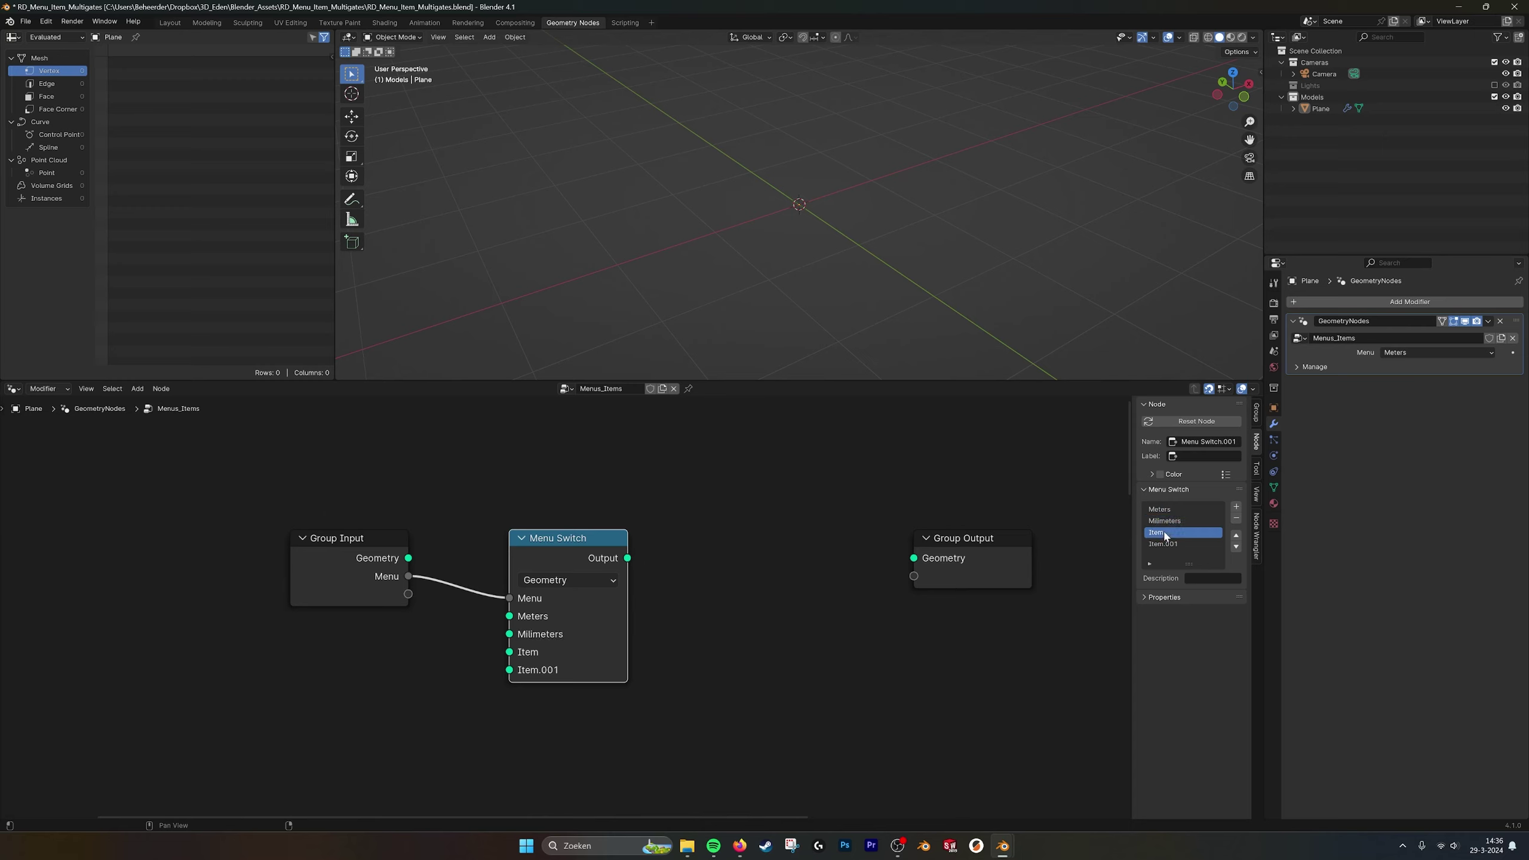
{"action": "key", "text": "BackSpace"}
{"action": "type", "text": "Cenms"}
{"action": "key", "text": "Return"}
{"action": "left_click", "coordinate": [1164, 545]}
{"action": "left_click", "coordinate": [1236, 518]}
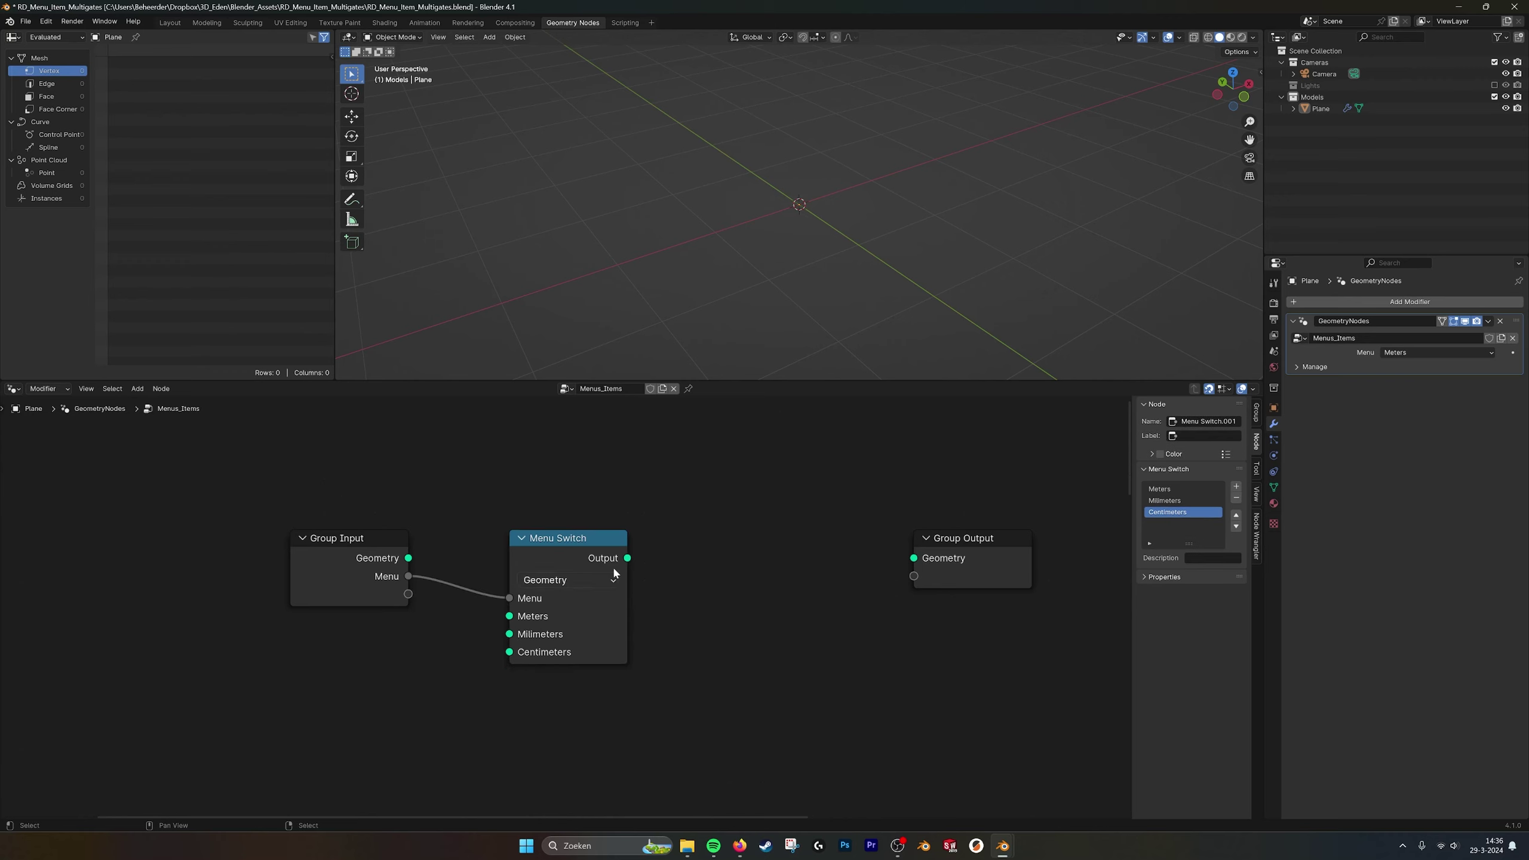
Check the options in the modifier's Menu and connect the Menu Switch output to the Group Output's Geometry.
{"action": "left_click", "coordinate": [1431, 353]}
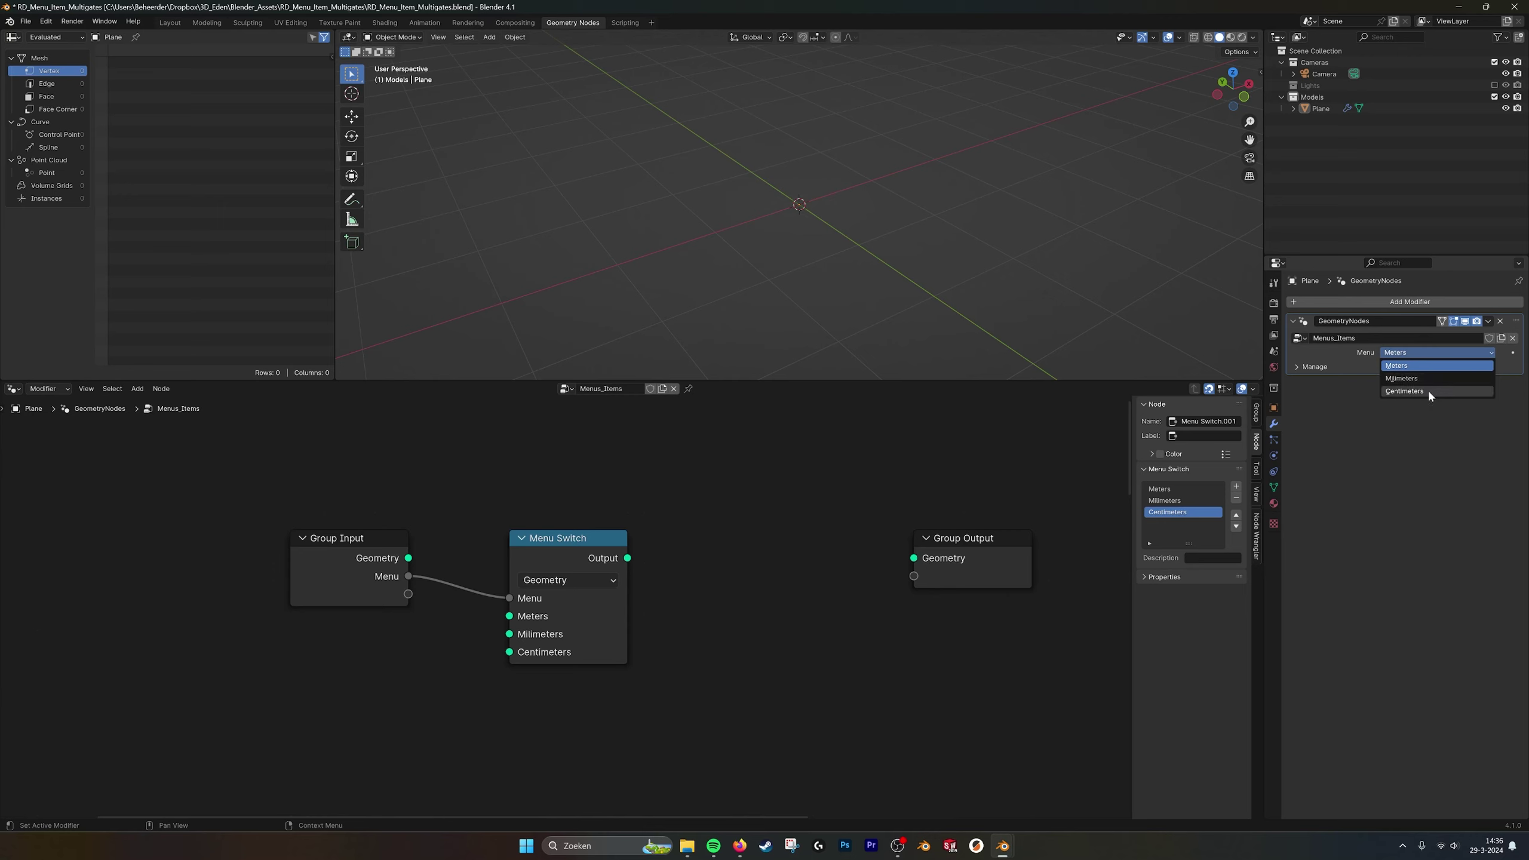
{"action": "middle_click_drag", "start_coordinate": [567, 621], "coordinate": [640, 602]}
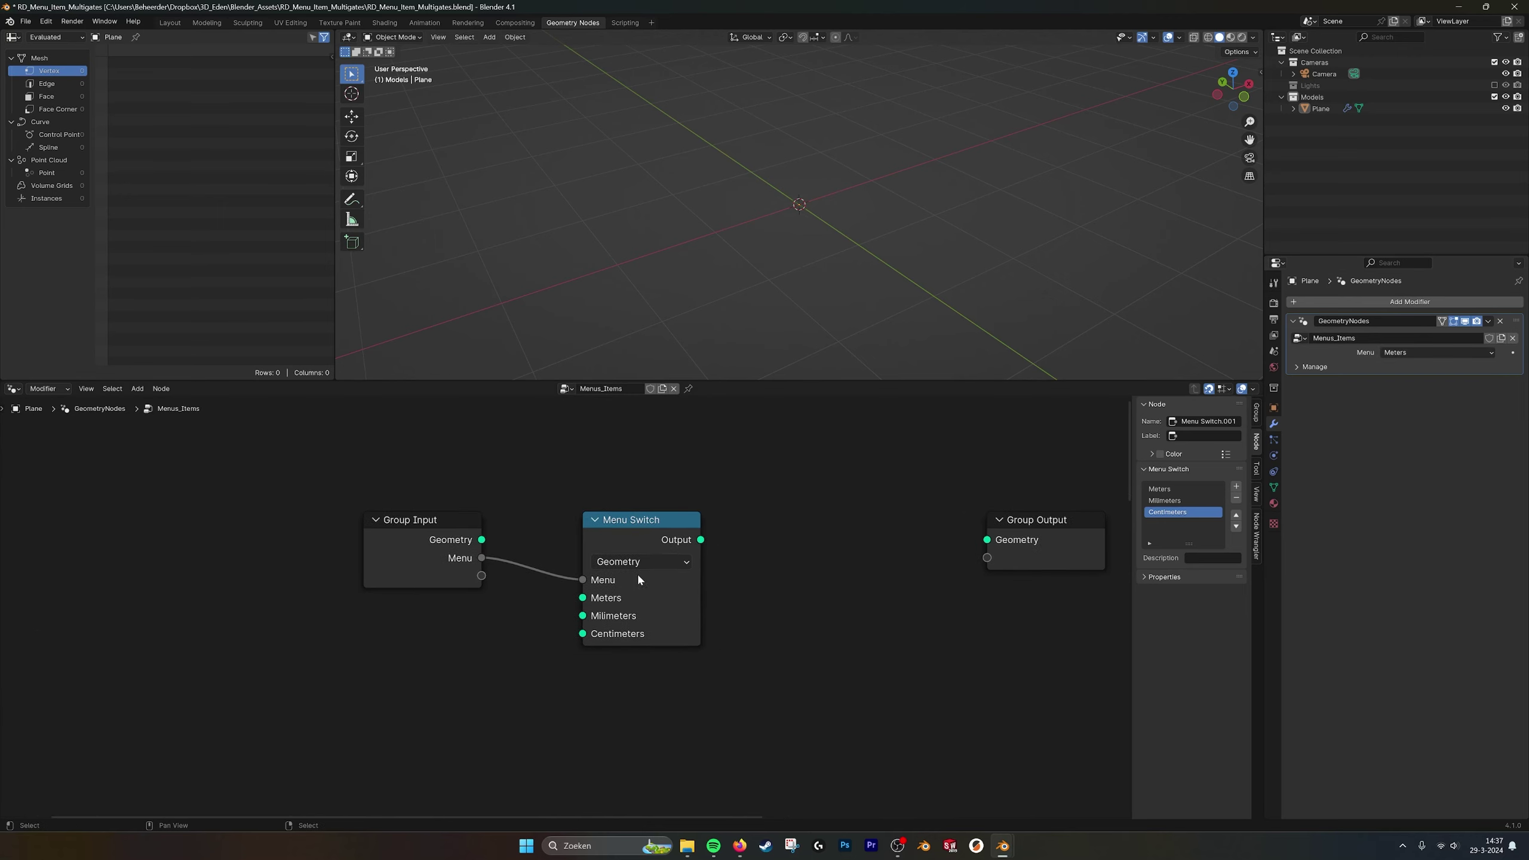
{"action": "middle_click_drag", "start_coordinate": [673, 546], "coordinate": [653, 545]}
{"action": "left_click_drag", "start_coordinate": [654, 546], "coordinate": [968, 538]}
Add an Ico Sphere node directly below the Group Input node.
{"action": "middle_click_drag", "start_coordinate": [424, 668], "coordinate": [593, 662]}
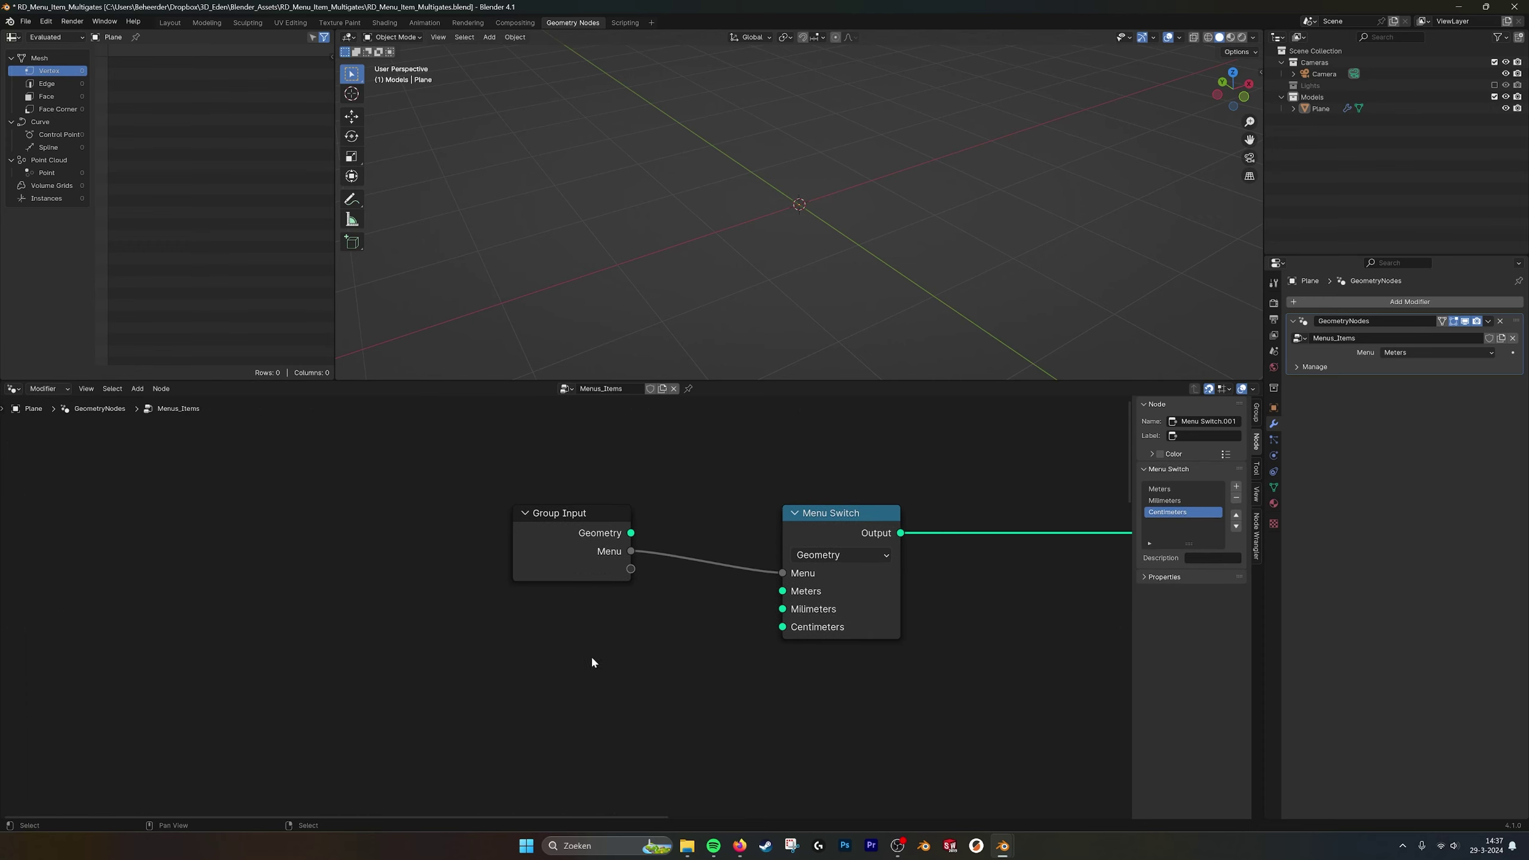
{"action": "key", "text": "shift+a"}
{"action": "left_click", "coordinate": [669, 565]}
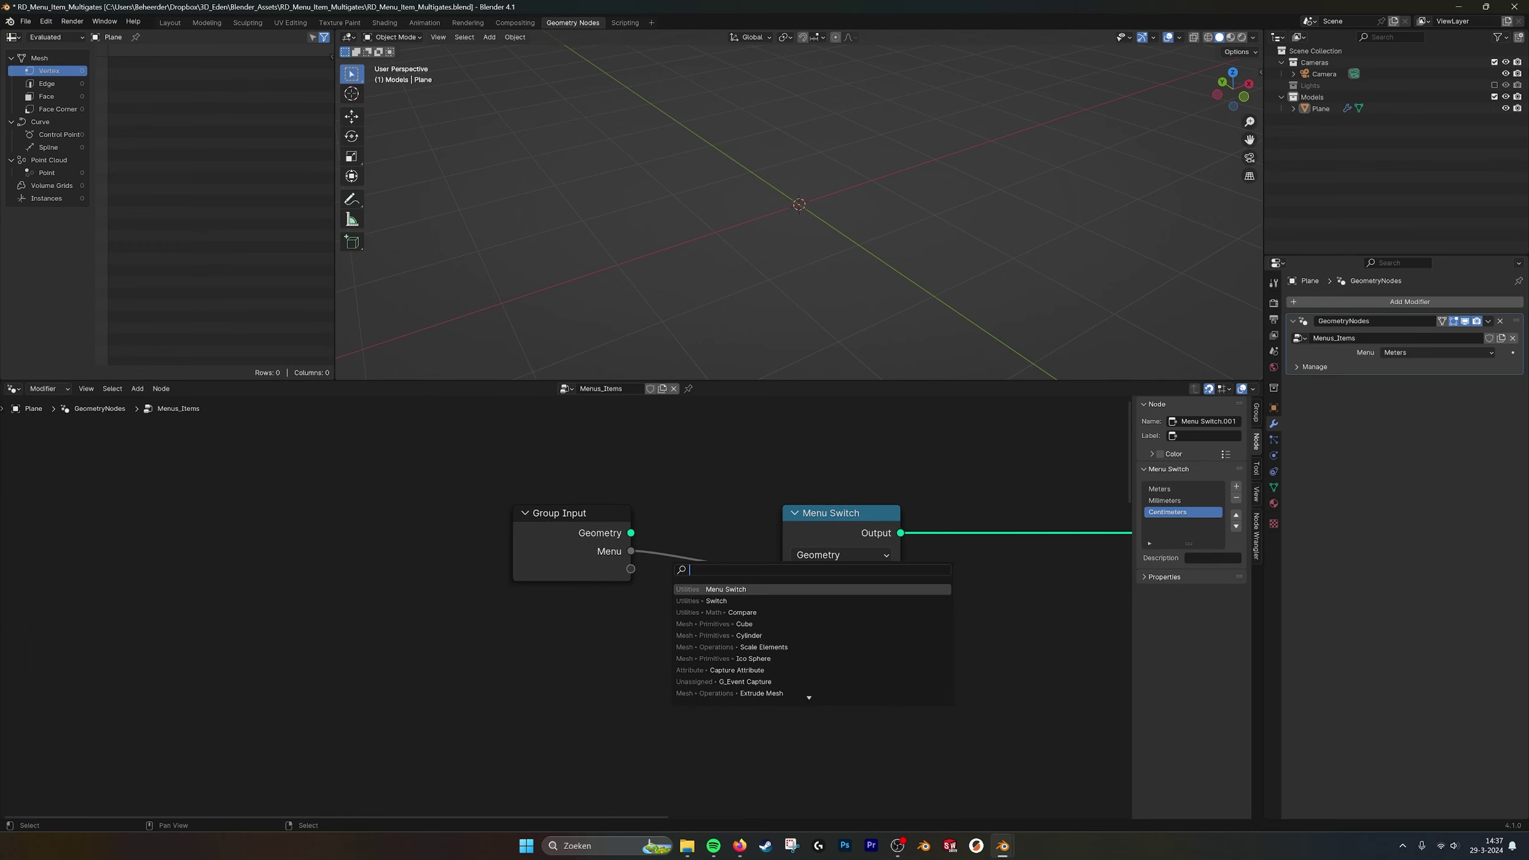
{"action": "left_click", "coordinate": [752, 659]}
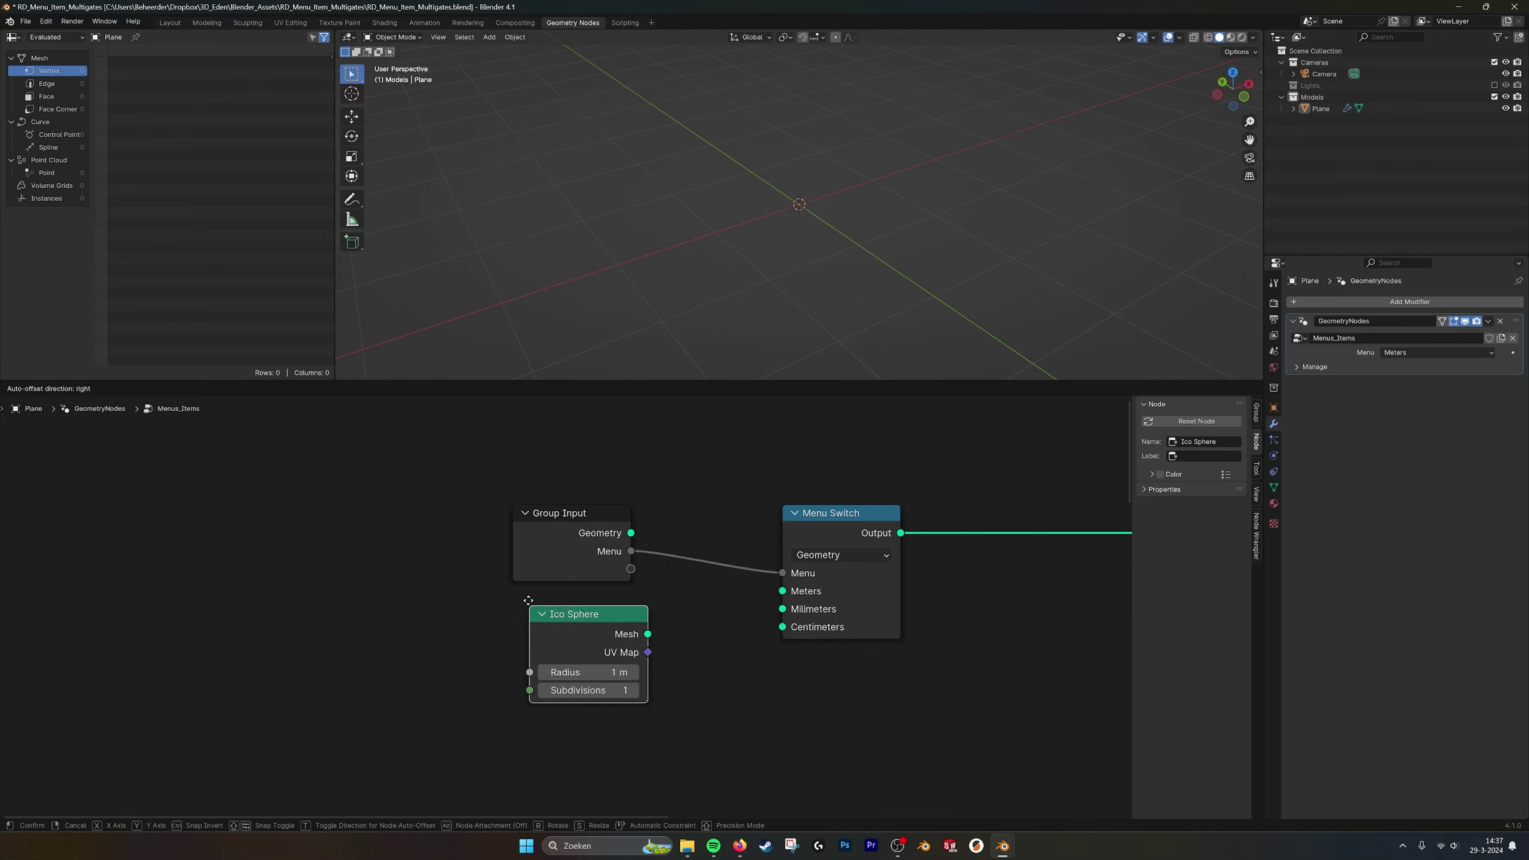
{"action": "left_click", "coordinate": [512, 584]}
Duplicate the Ico Sphere node twice, placing one copy below the original and the other beside that copy.
{"action": "middle_click_drag", "start_coordinate": [615, 610], "coordinate": [635, 519]}
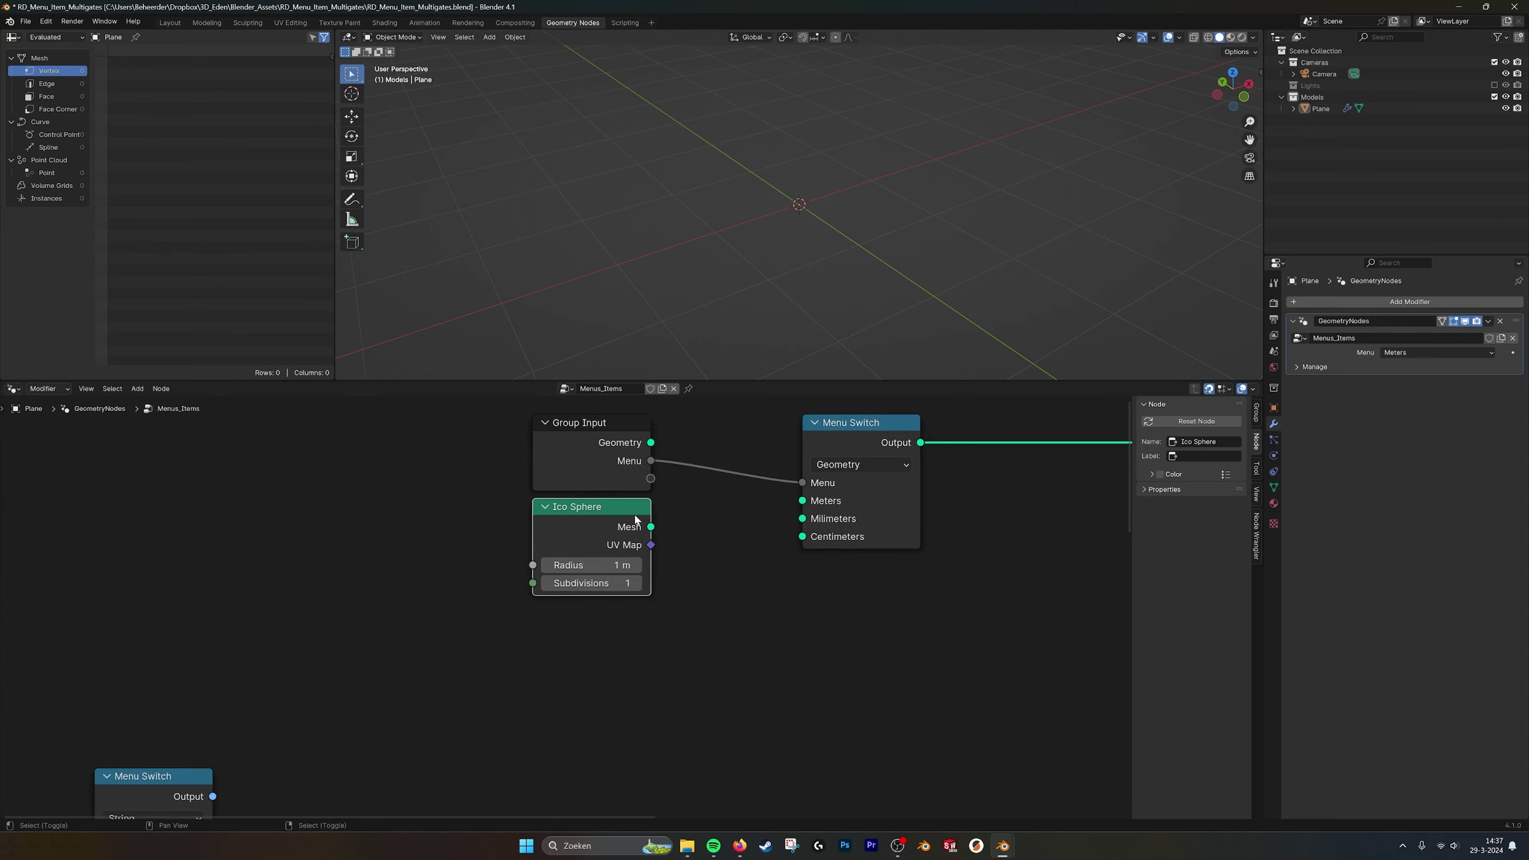
{"action": "key", "text": "shift+d"}
{"action": "left_click", "coordinate": [633, 620]}
{"action": "key", "text": "shift+d"}
{"action": "left_click", "coordinate": [768, 619]}
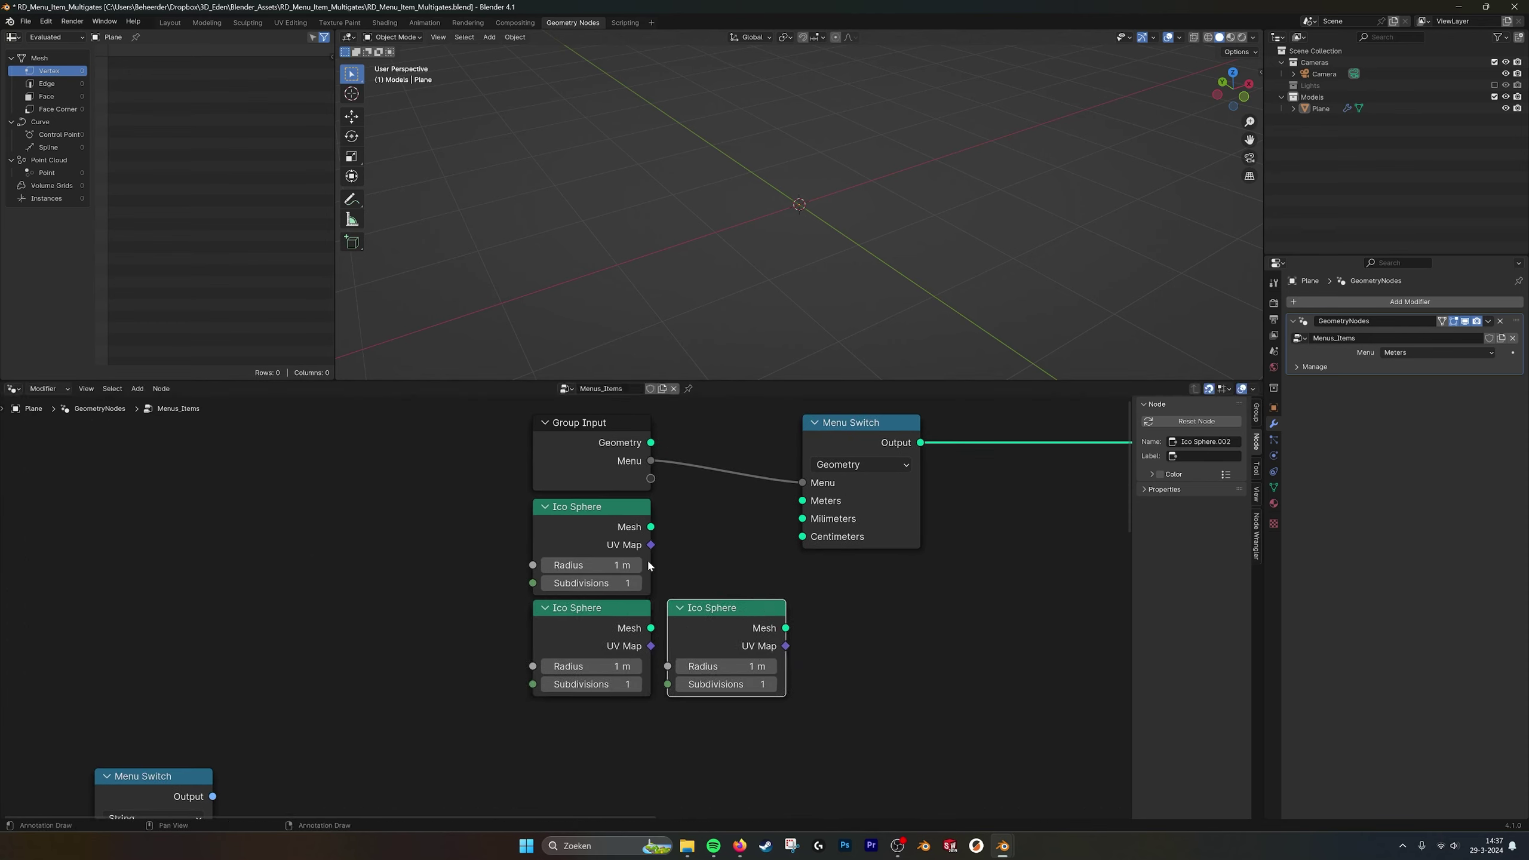
Keep the first Ico Sphere at 1 subdivision and set both duplicates to 2 subdivisions.
{"action": "left_click", "coordinate": [637, 583]}
{"action": "left_click", "coordinate": [546, 583]}
{"action": "left_click", "coordinate": [636, 684]}
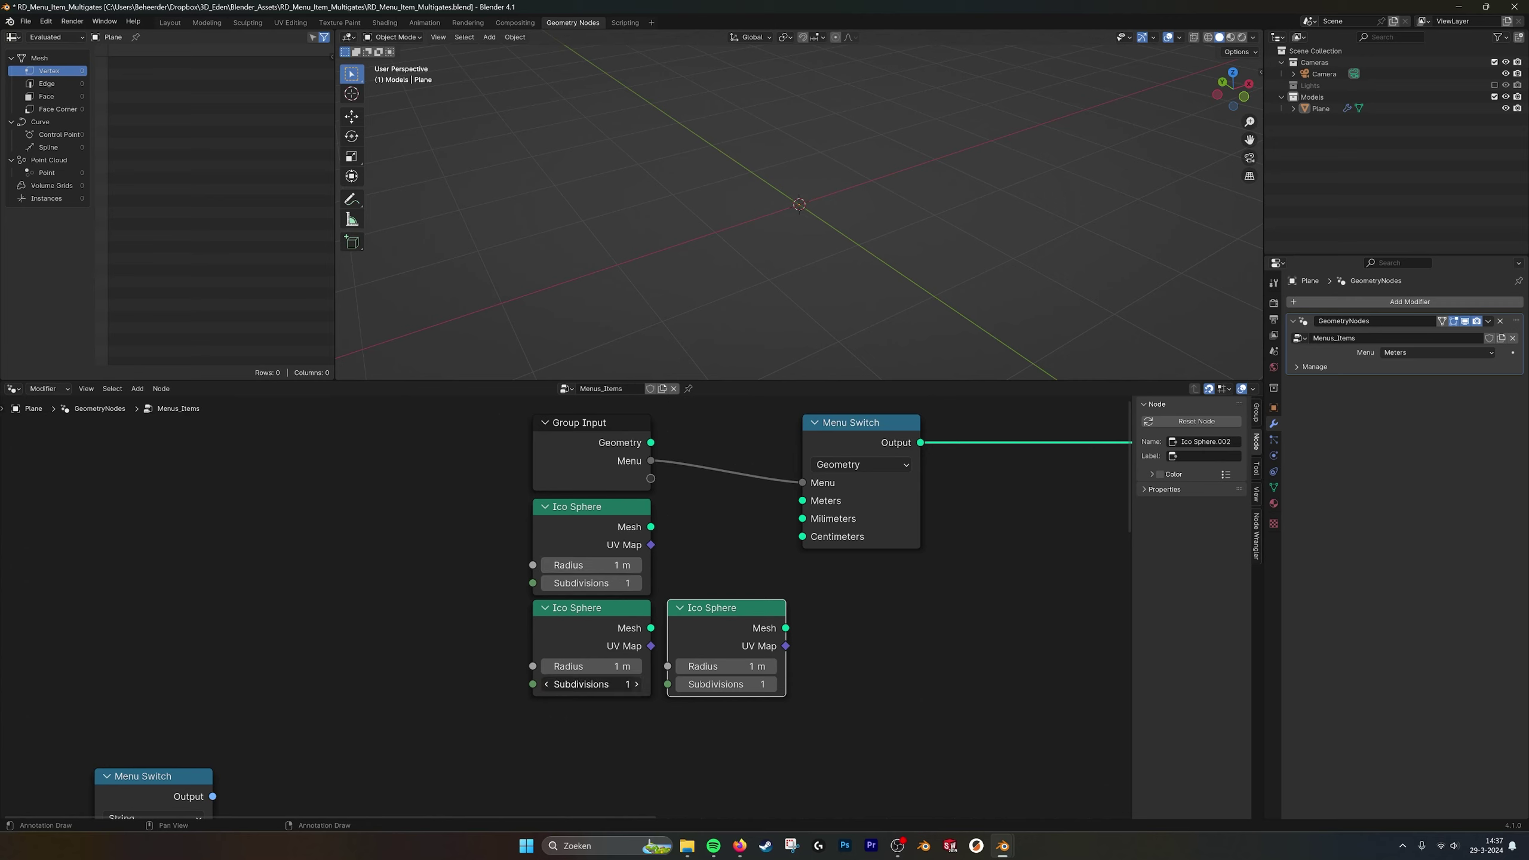
{"action": "left_click", "coordinate": [771, 684]}
Connect the three Ico Sphere meshes to the Menu Switch's Meters, Milimeters and Centimeters inputs respectively.
{"action": "middle_click_drag", "start_coordinate": [713, 539], "coordinate": [641, 585]}
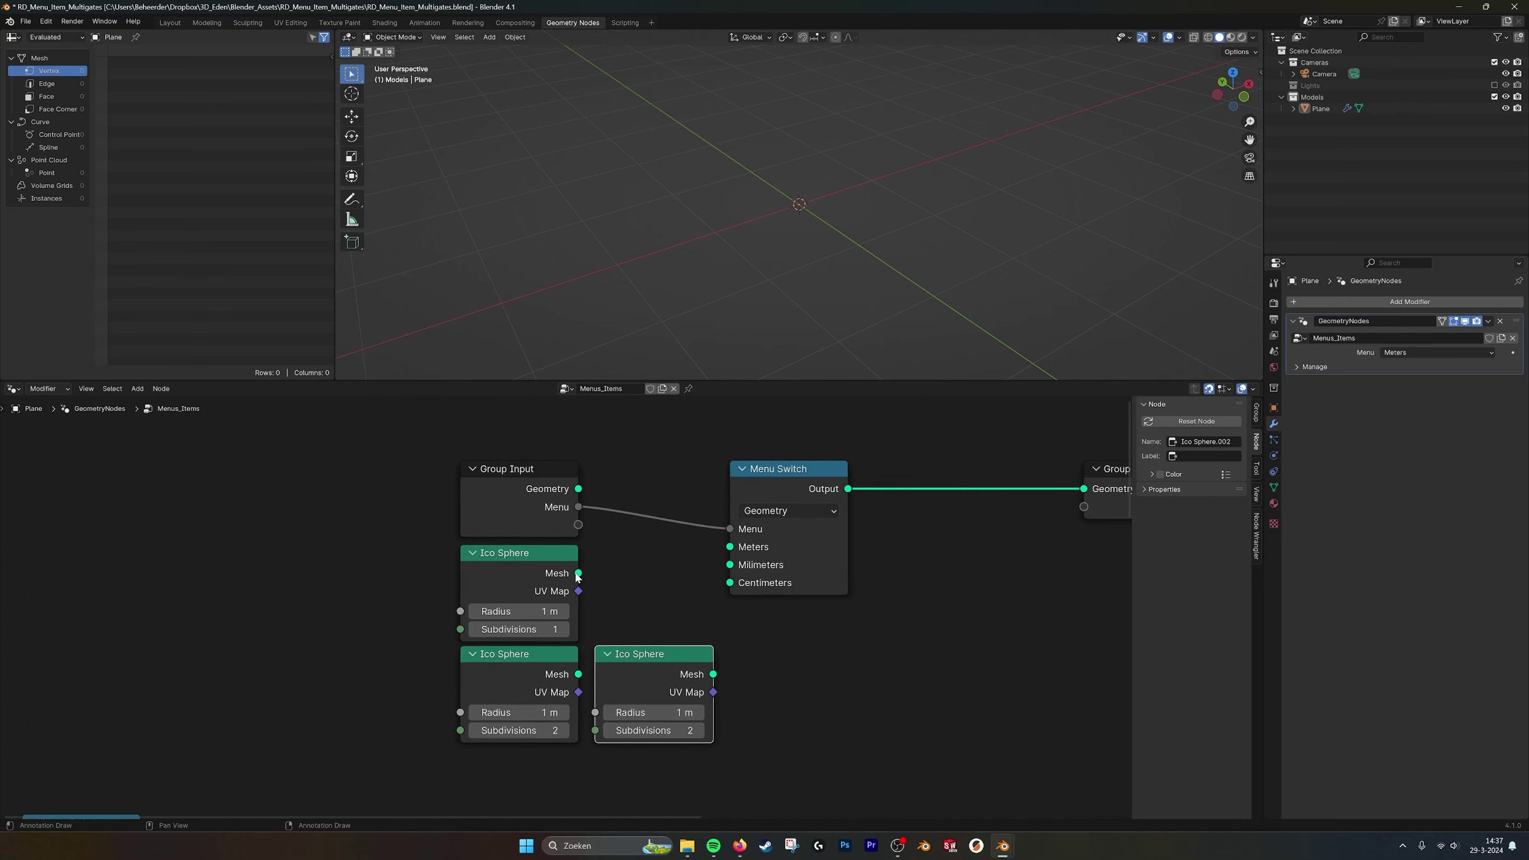
{"action": "left_click_drag", "start_coordinate": [579, 573], "coordinate": [730, 546]}
{"action": "left_click_drag", "start_coordinate": [579, 674], "coordinate": [730, 565]}
{"action": "left_click_drag", "start_coordinate": [712, 674], "coordinate": [730, 583]}
{"action": "middle_click_drag", "start_coordinate": [991, 574], "coordinate": [886, 592]}
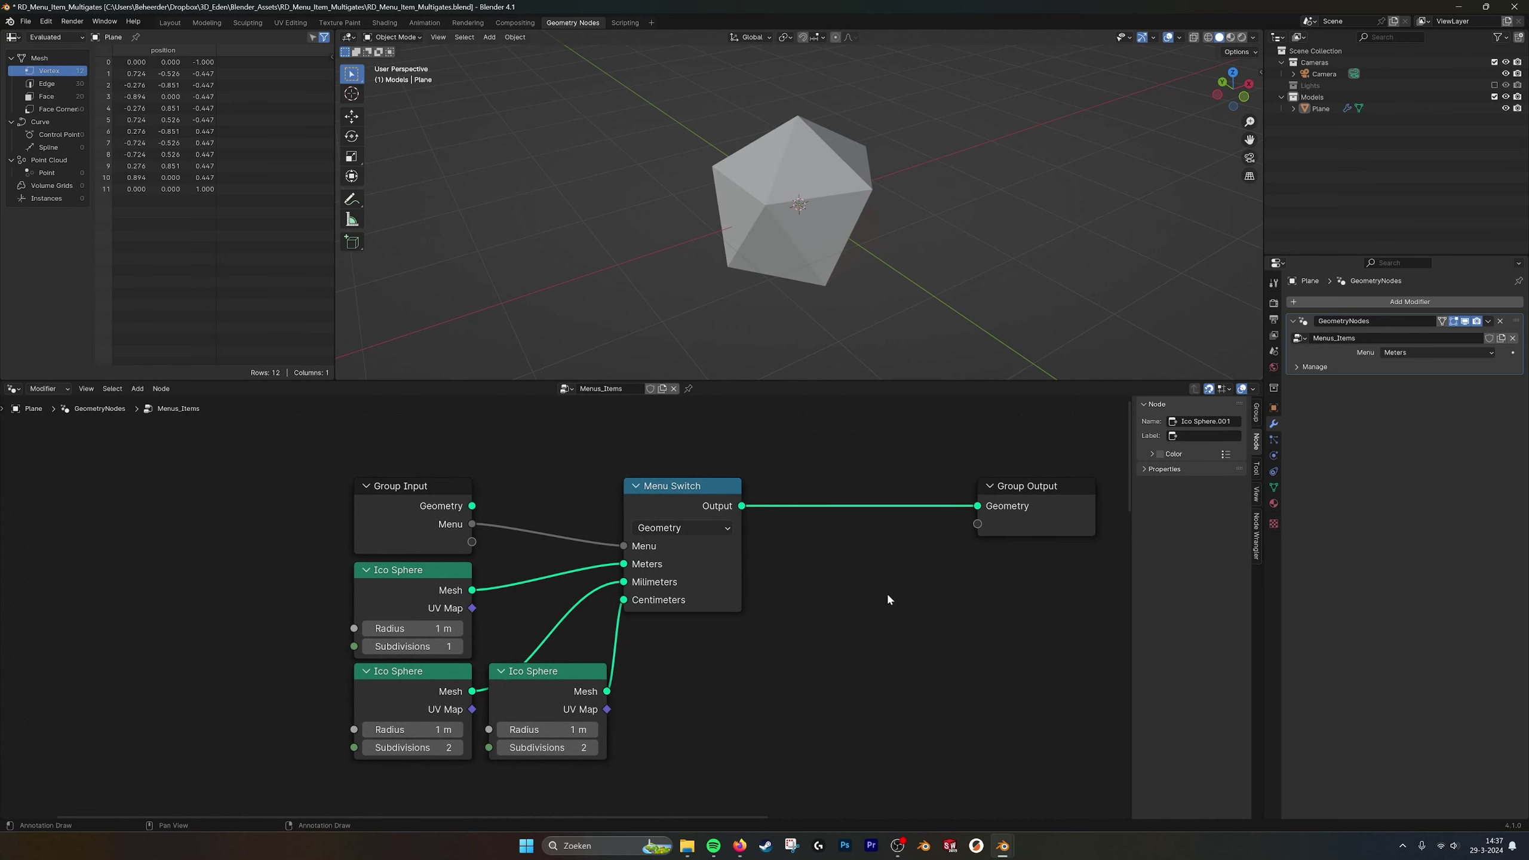
Preview the mesh with the modifier's Menu set to Milimeters and to Centimeters.
{"action": "middle_click_drag", "start_coordinate": [752, 181], "coordinate": [843, 194]}
{"action": "left_click", "coordinate": [1415, 354]}
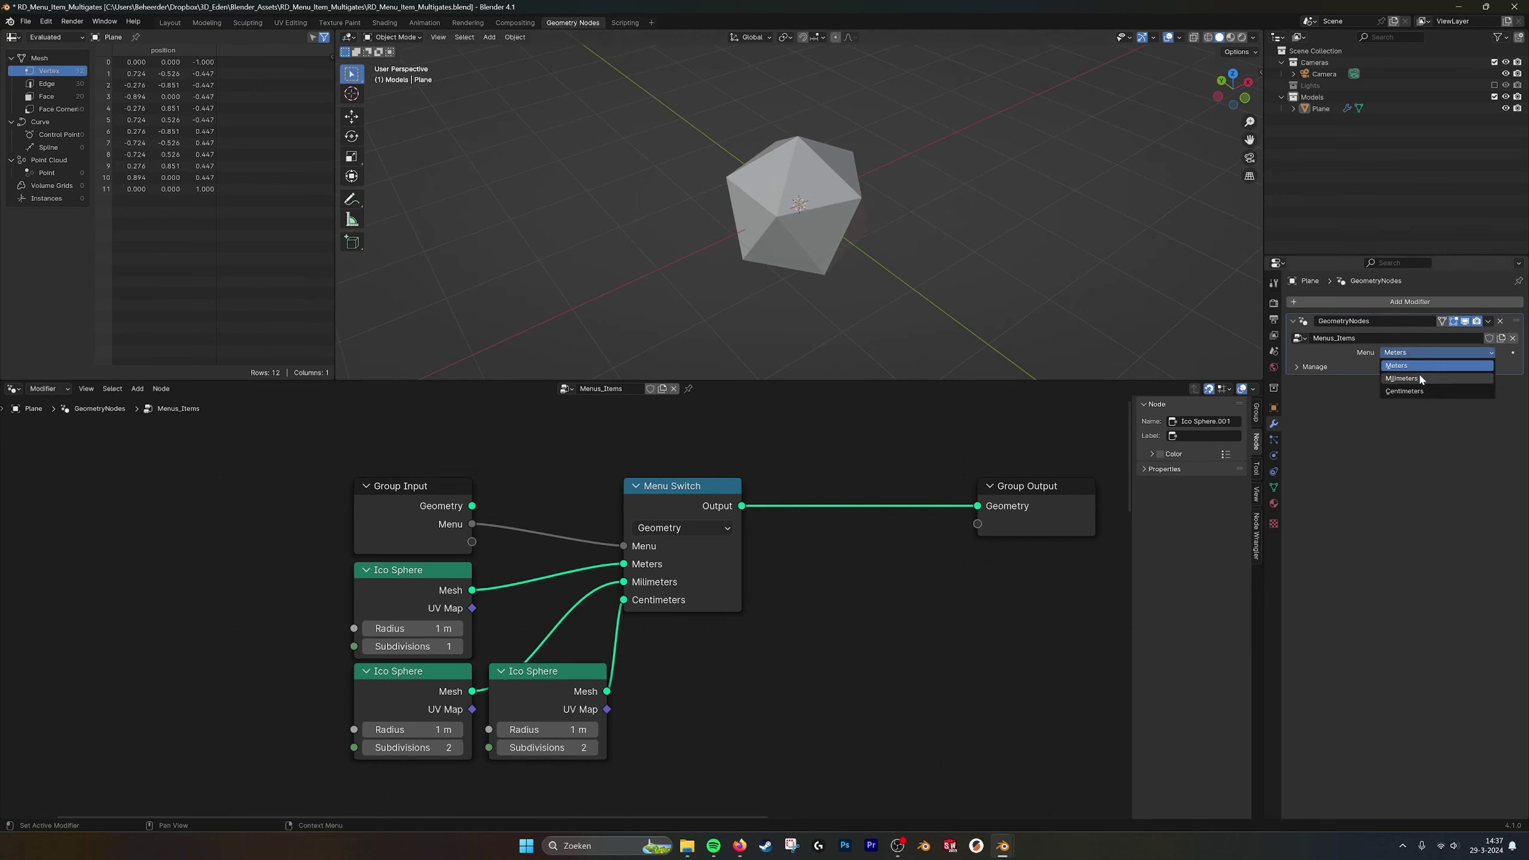
{"action": "left_click", "coordinate": [1419, 373]}
{"action": "left_click", "coordinate": [1428, 353]}
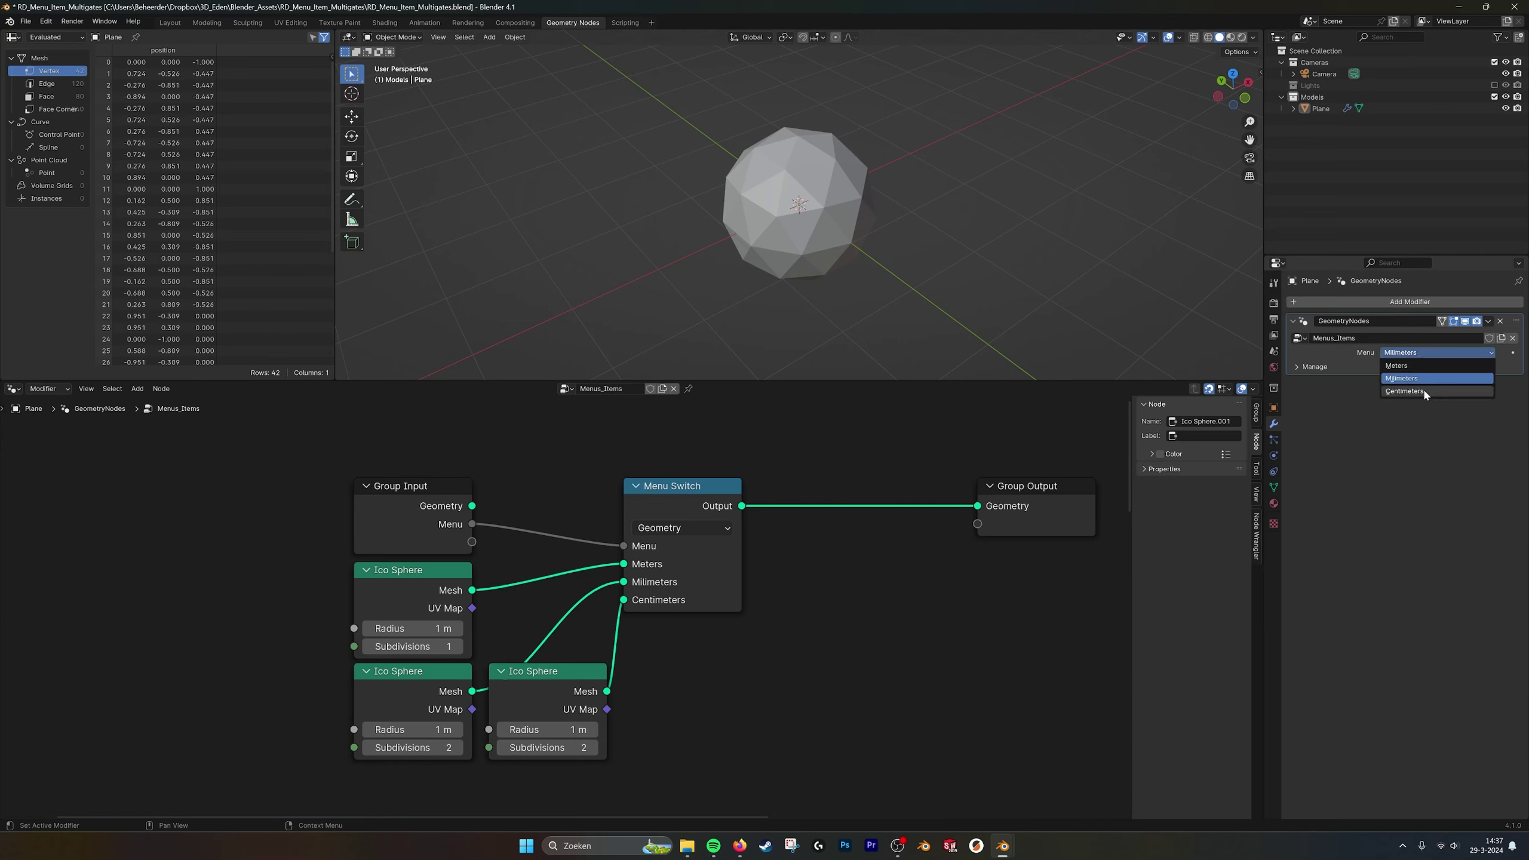
{"action": "left_click", "coordinate": [1422, 390]}
{"action": "scroll", "coordinate": [852, 273], "scroll_direction": "up", "scroll_amount": 3}
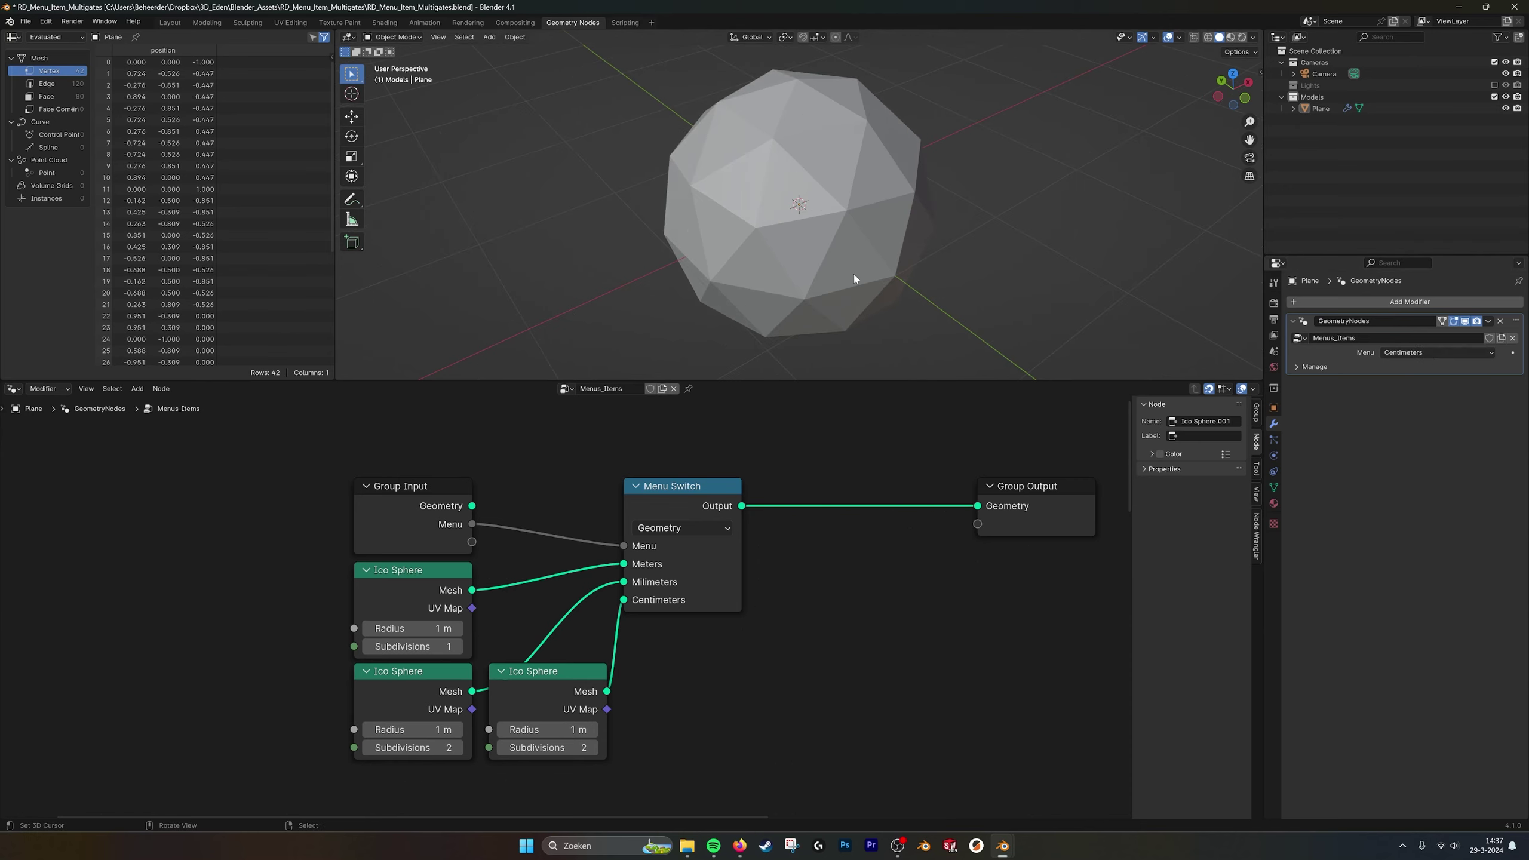
{"action": "middle_click_drag", "start_coordinate": [853, 273], "coordinate": [975, 292]}
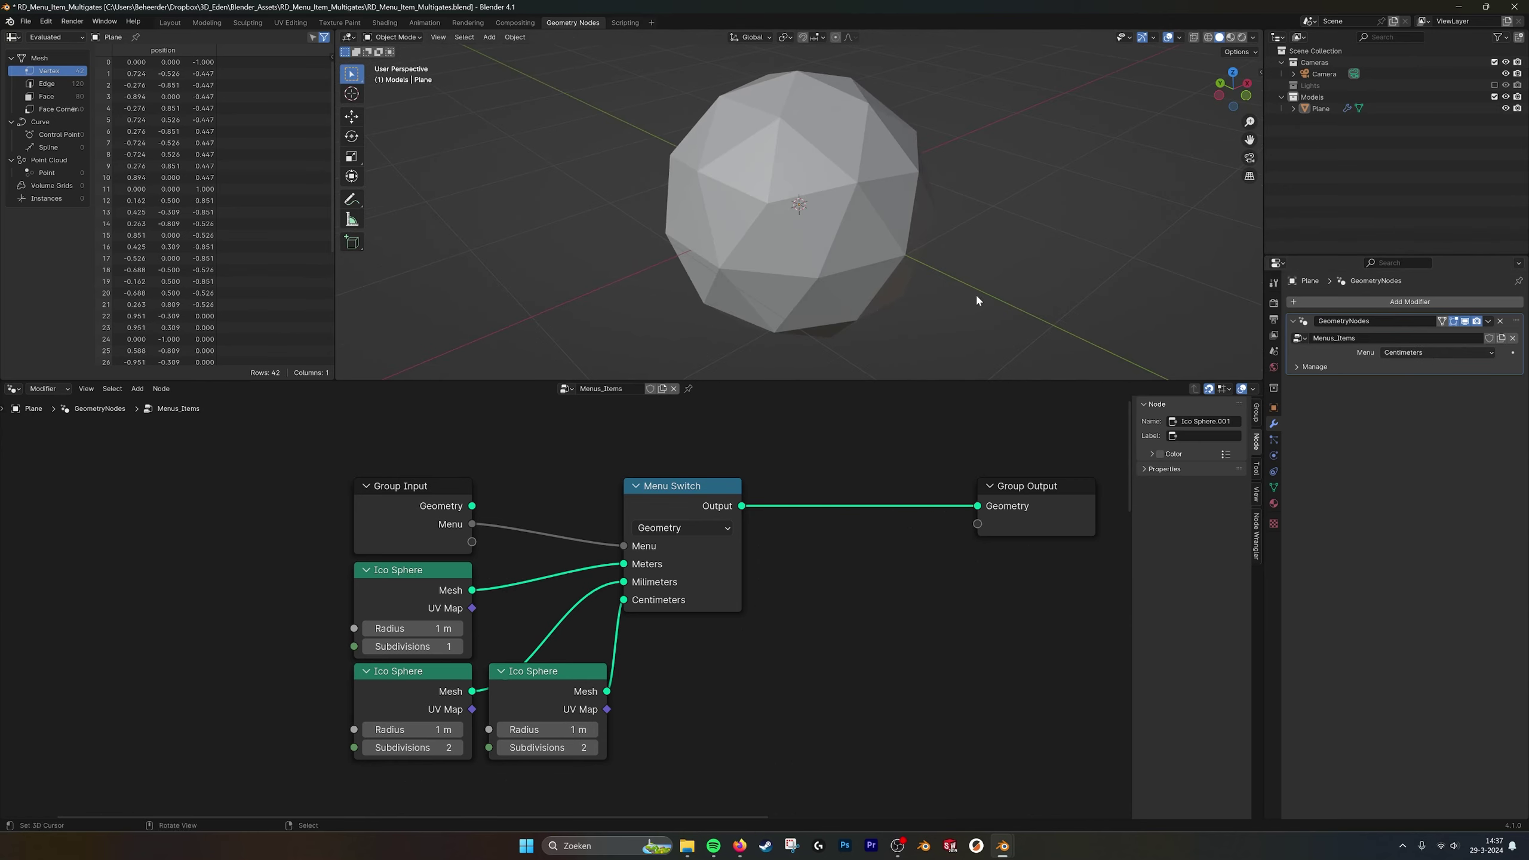
Set the Ico Sphere feeding Centimeters to 3 subdivisions and switch the modifier's Menu to Milimeters.
{"action": "left_click", "coordinate": [535, 749]}
{"action": "type", "text": "3"}
{"action": "key", "text": "Return"}
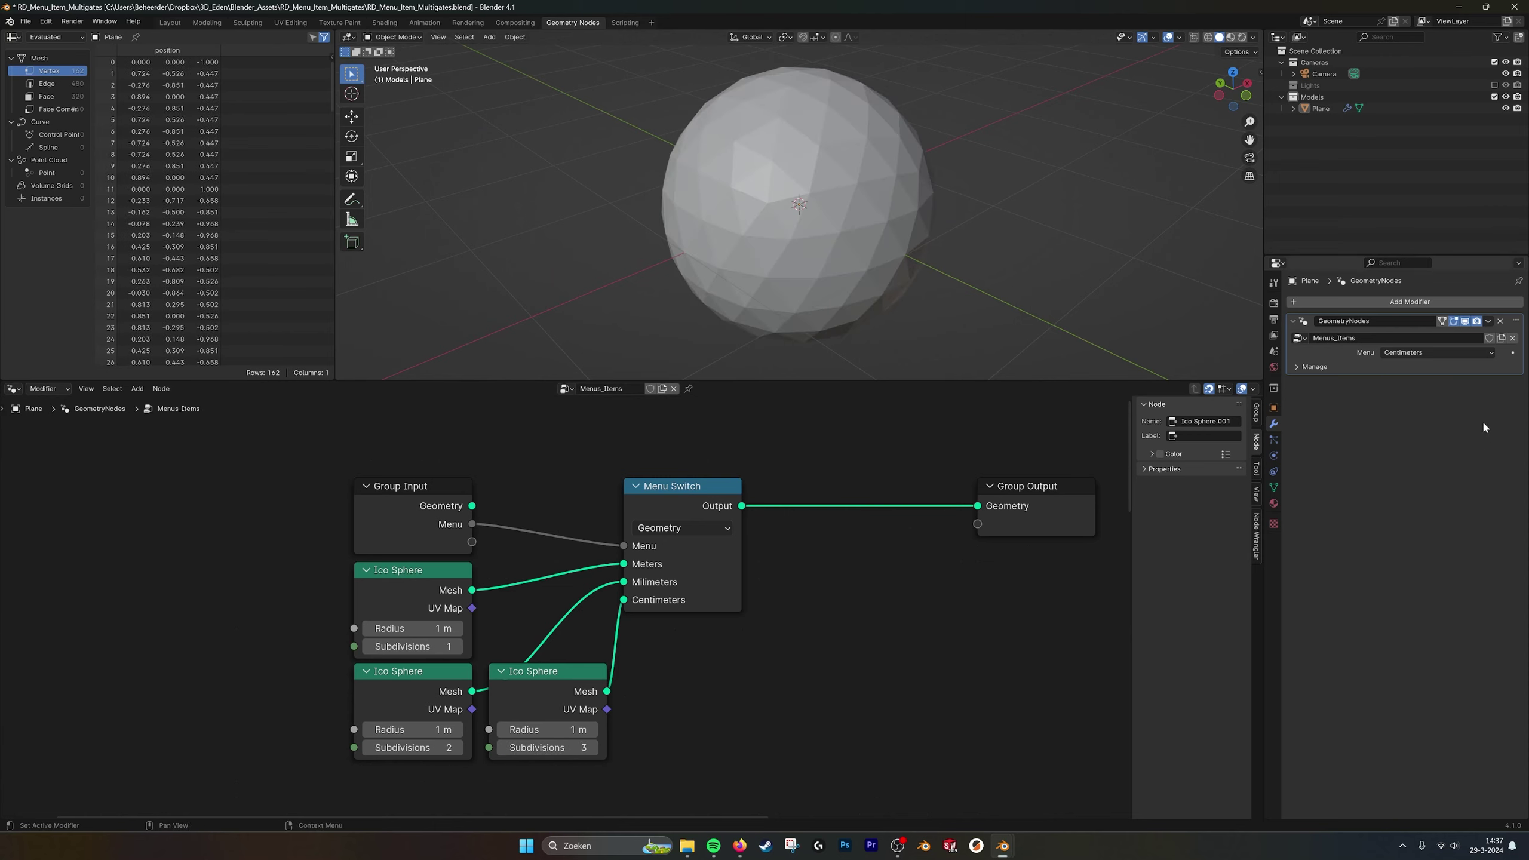
{"action": "left_click", "coordinate": [1445, 353]}
{"action": "left_click", "coordinate": [1432, 380]}
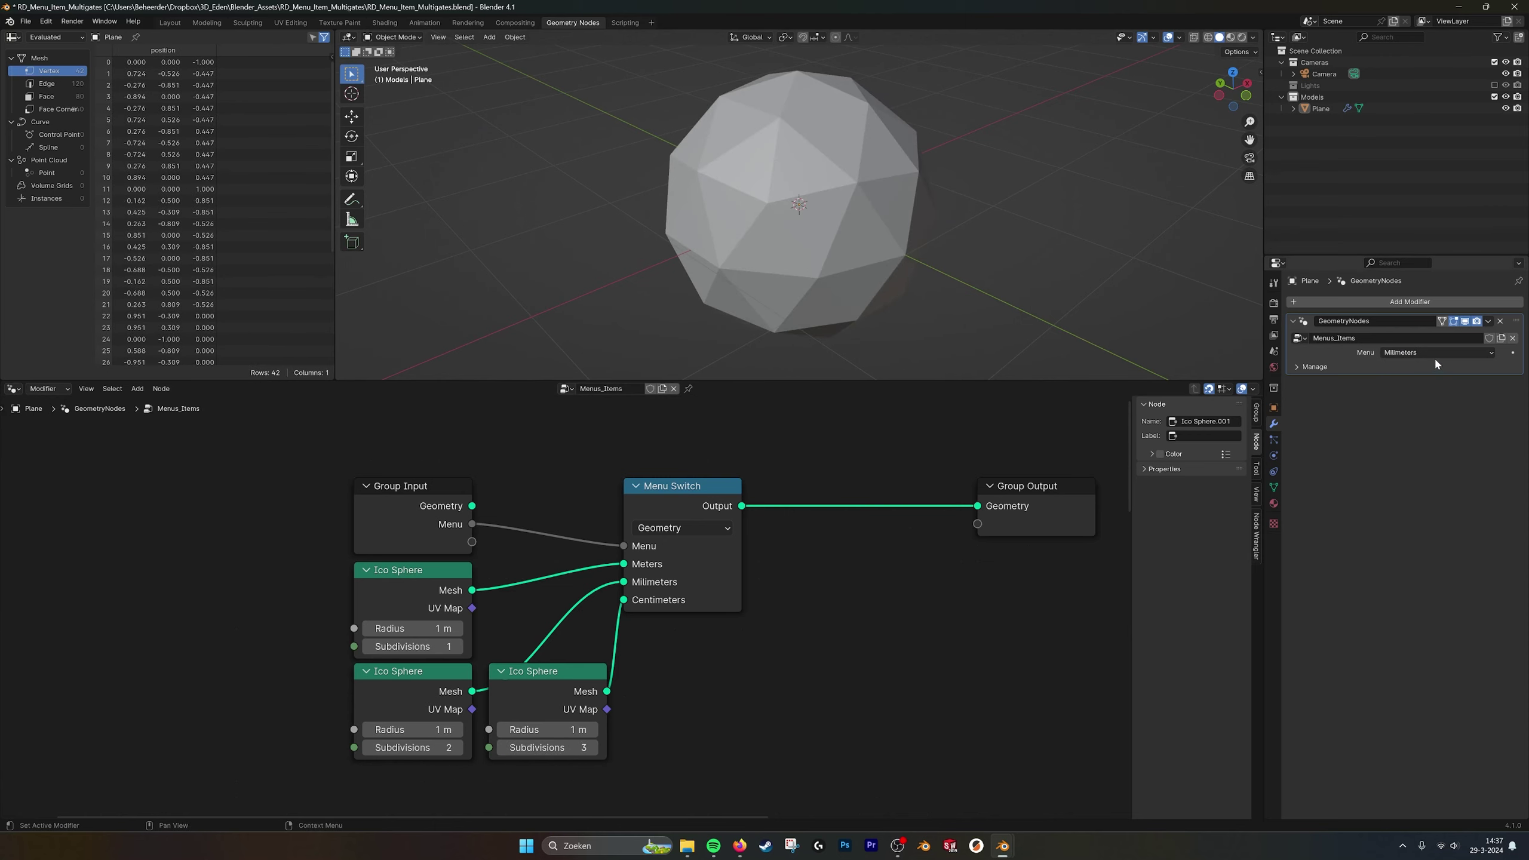
Preview the mesh with the modifier's Menu set to Meters, Milimeters and Centimeters in turn.
{"action": "left_click", "coordinate": [1434, 356]}
{"action": "left_click", "coordinate": [1428, 363]}
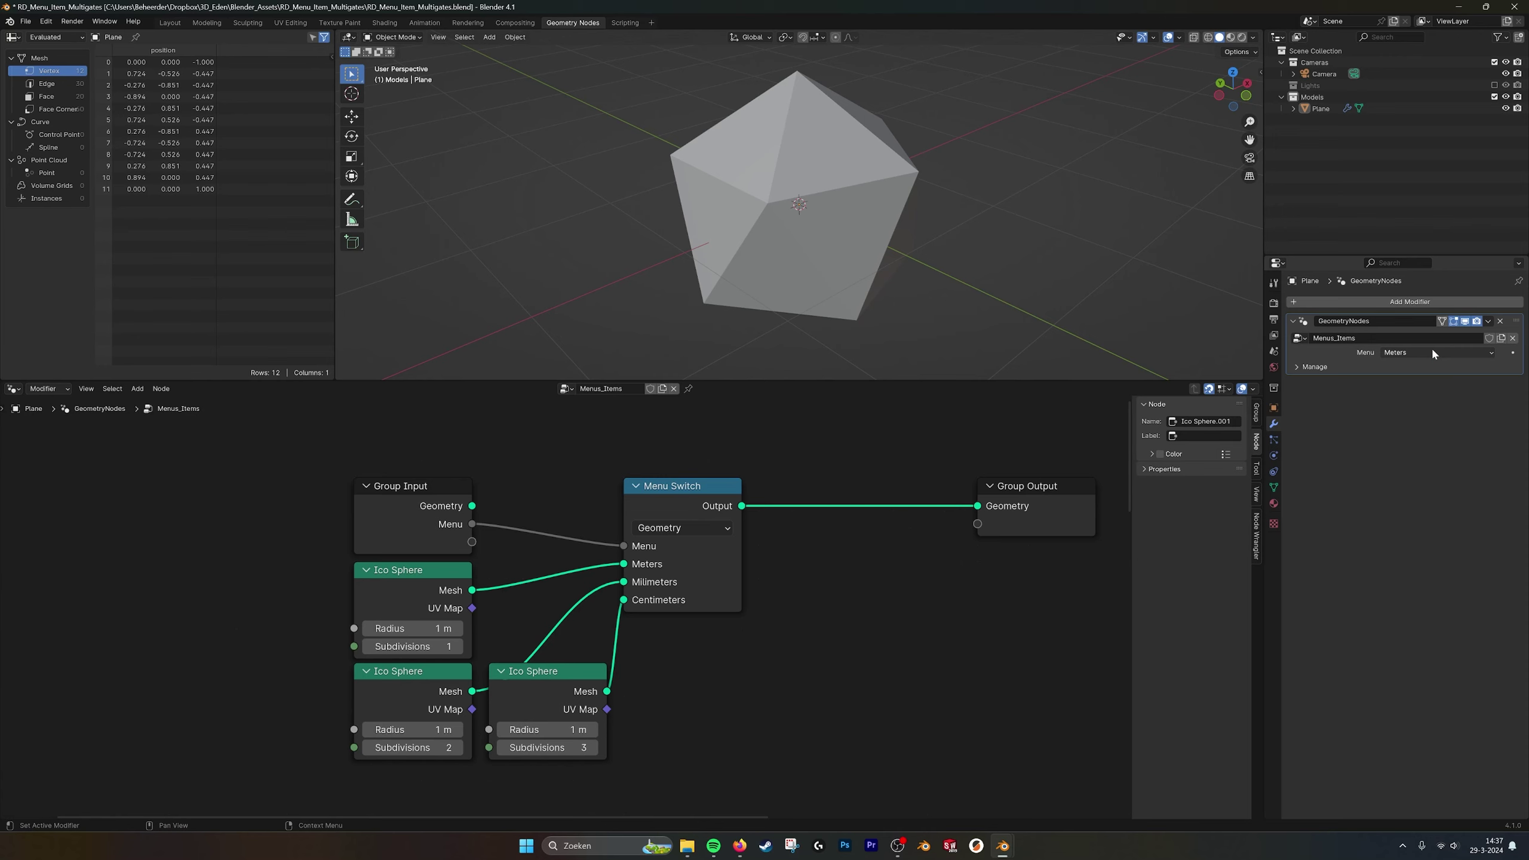
{"action": "left_click", "coordinate": [1432, 352]}
{"action": "left_click", "coordinate": [1432, 373]}
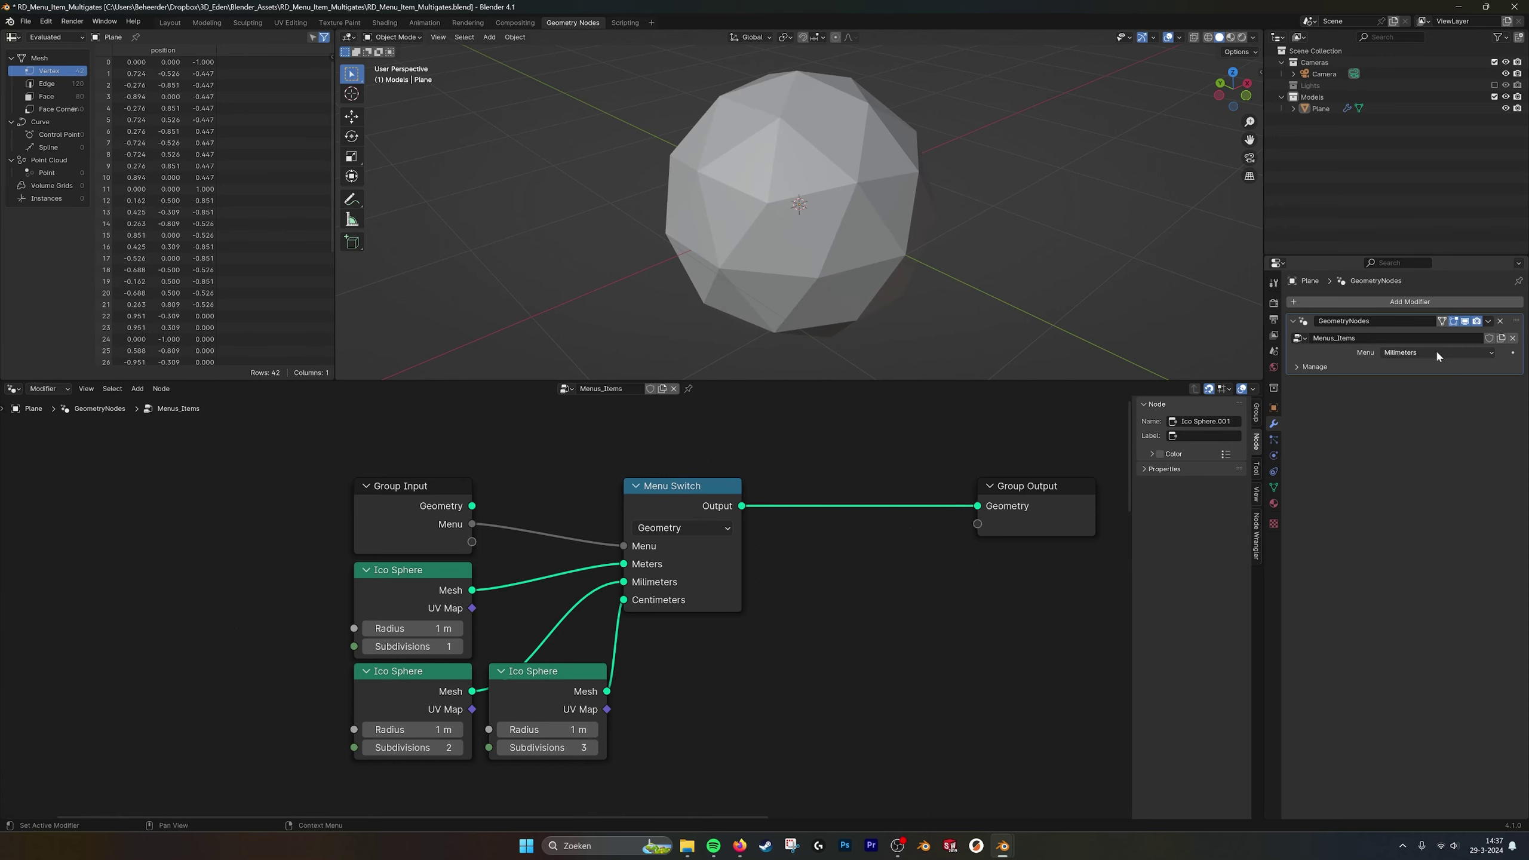
{"action": "left_click", "coordinate": [1437, 353]}
{"action": "left_click", "coordinate": [1433, 392]}
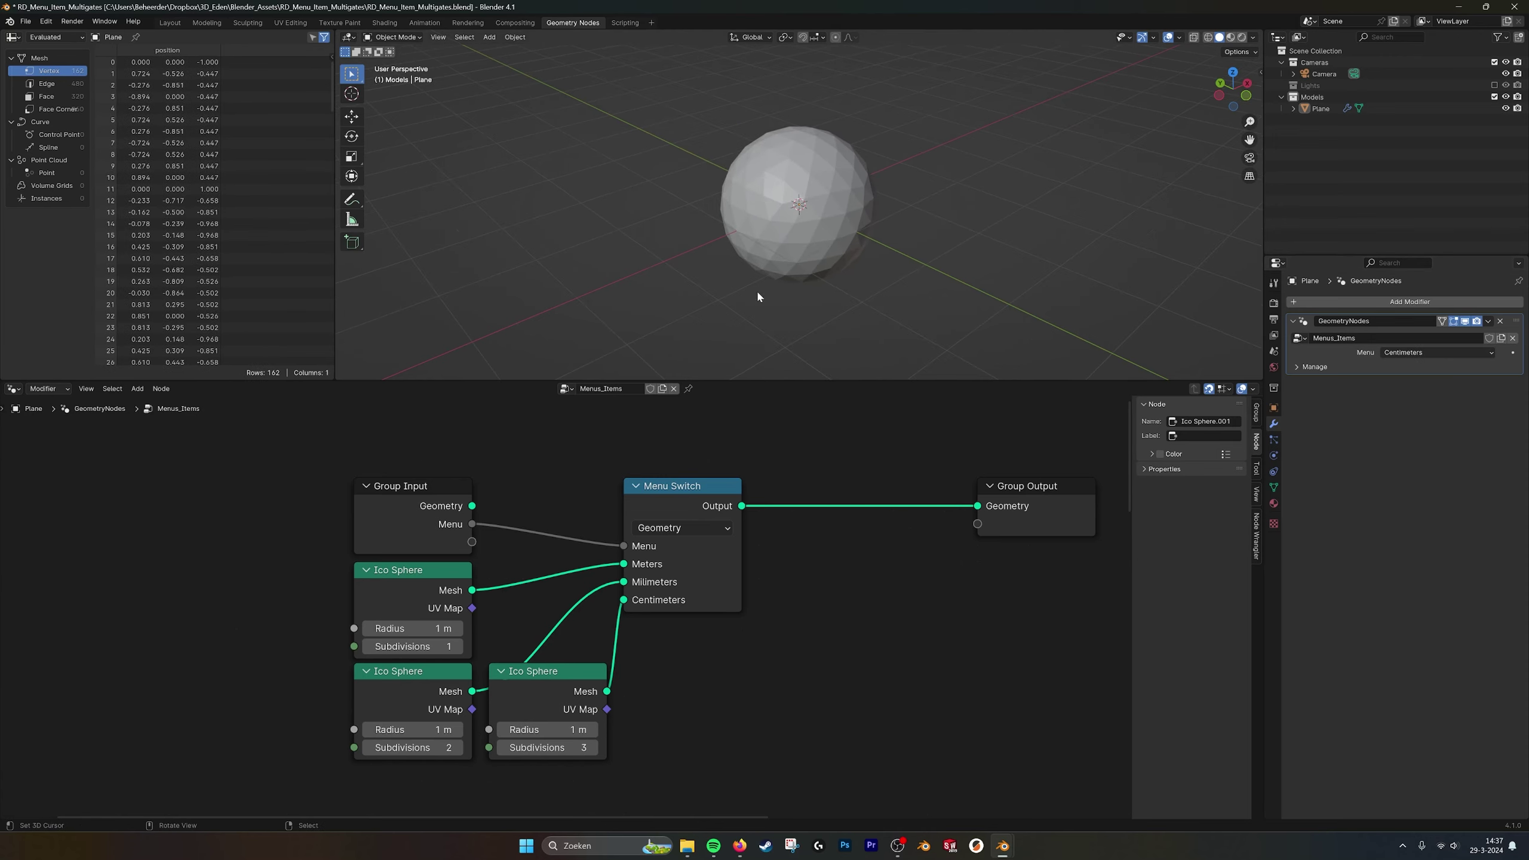
{"action": "left_click", "coordinate": [810, 191]}
{"action": "middle_click_drag", "start_coordinate": [881, 229], "coordinate": [854, 222]}
{"action": "scroll", "coordinate": [682, 657], "scroll_direction": "down", "scroll_amount": 1}
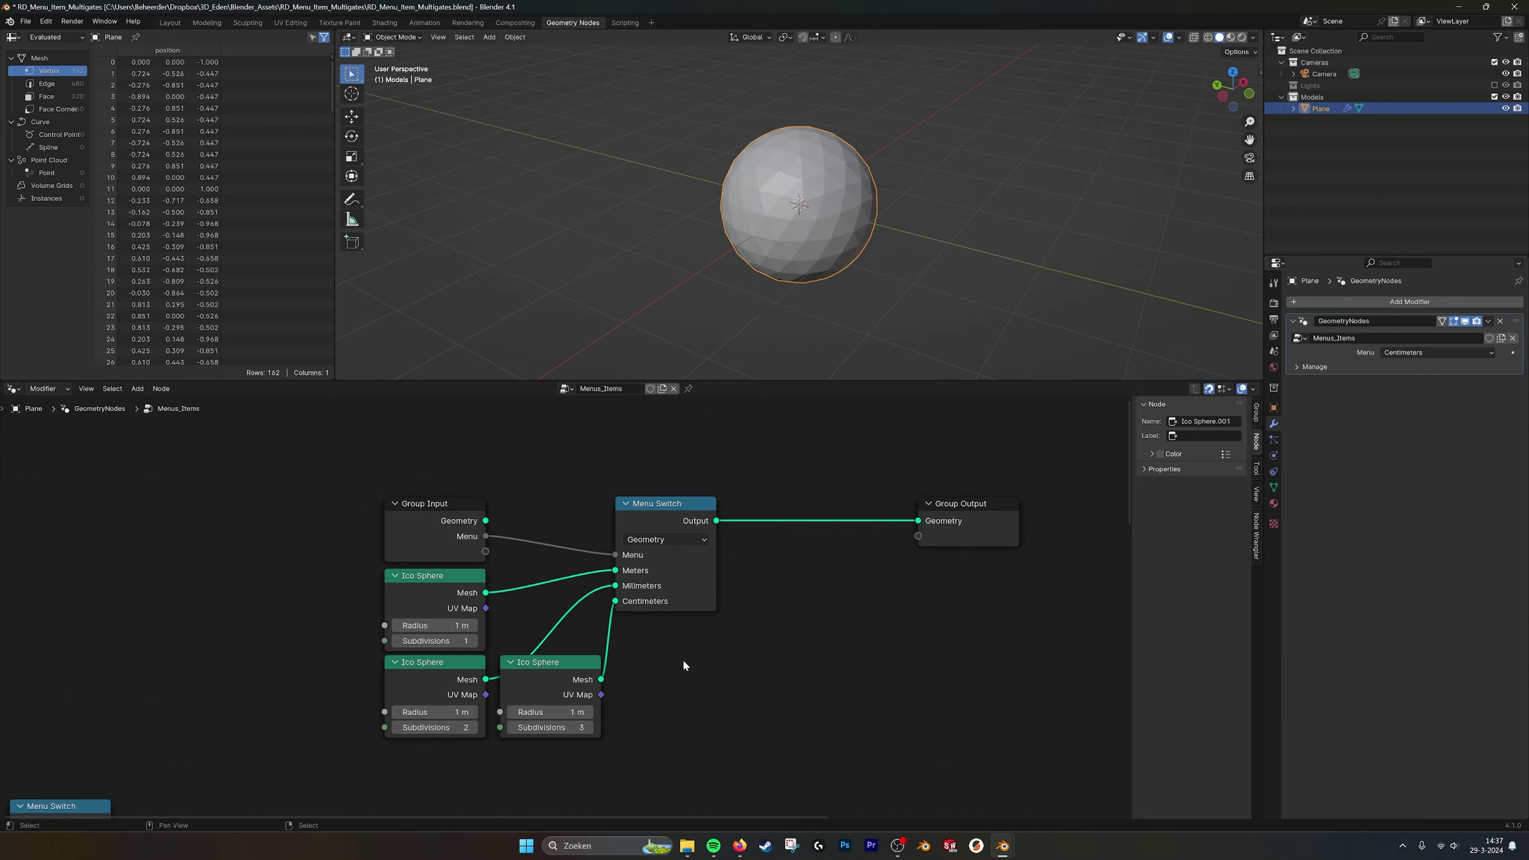
Stack the three Ico Sphere nodes beneath Group Input and move the Menu Switch and Group Output level with it.
{"action": "scroll", "coordinate": [682, 657], "scroll_direction": "down", "scroll_amount": 1}
{"action": "left_click_drag", "start_coordinate": [429, 526], "coordinate": [431, 445]}
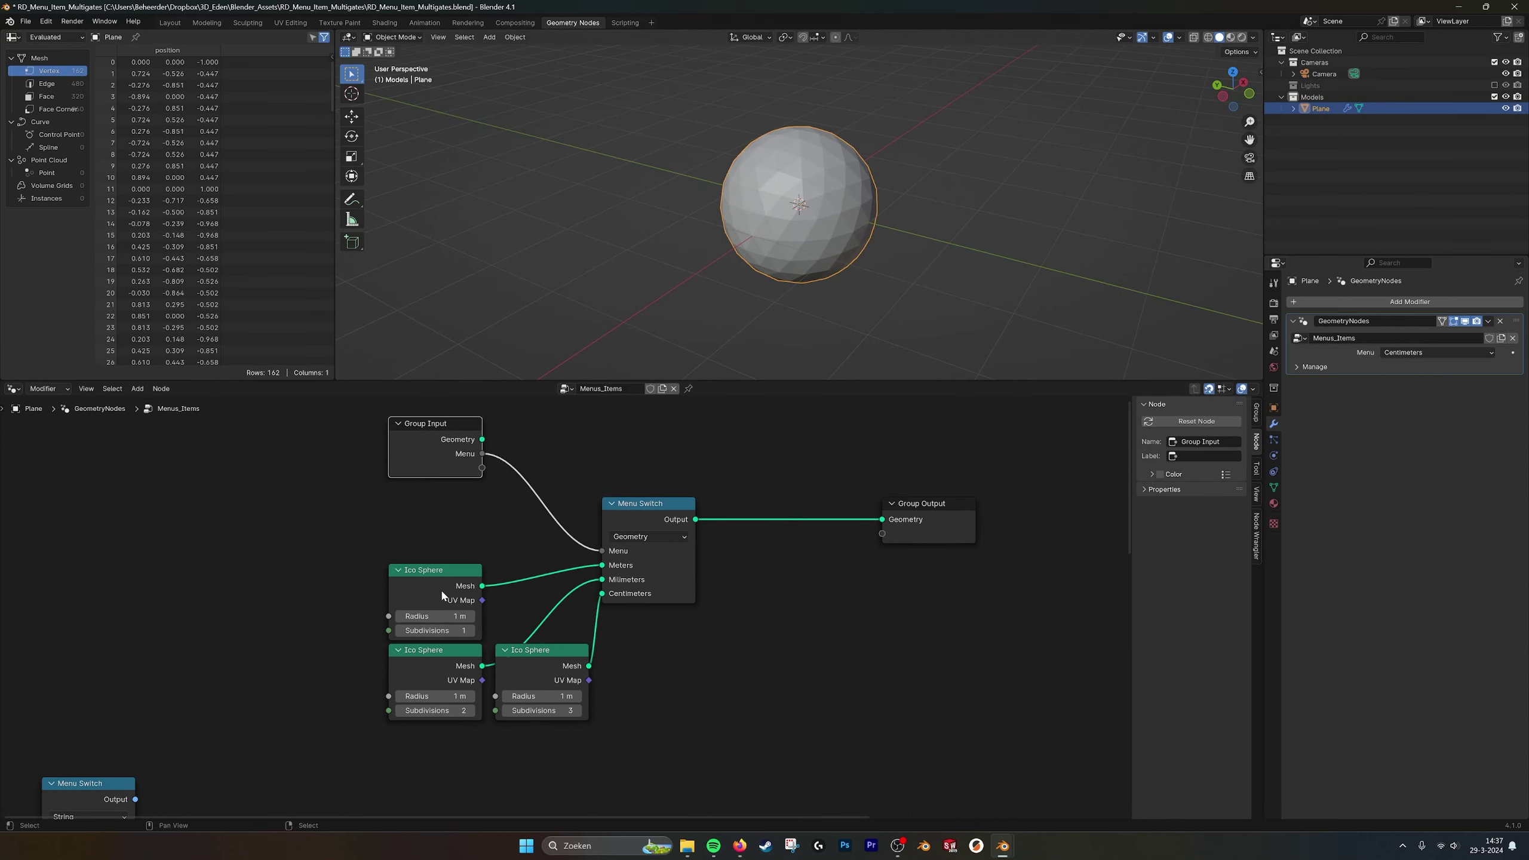
{"action": "left_click_drag", "start_coordinate": [441, 595], "coordinate": [442, 515]}
{"action": "left_click_drag", "start_coordinate": [445, 636], "coordinate": [447, 569]}
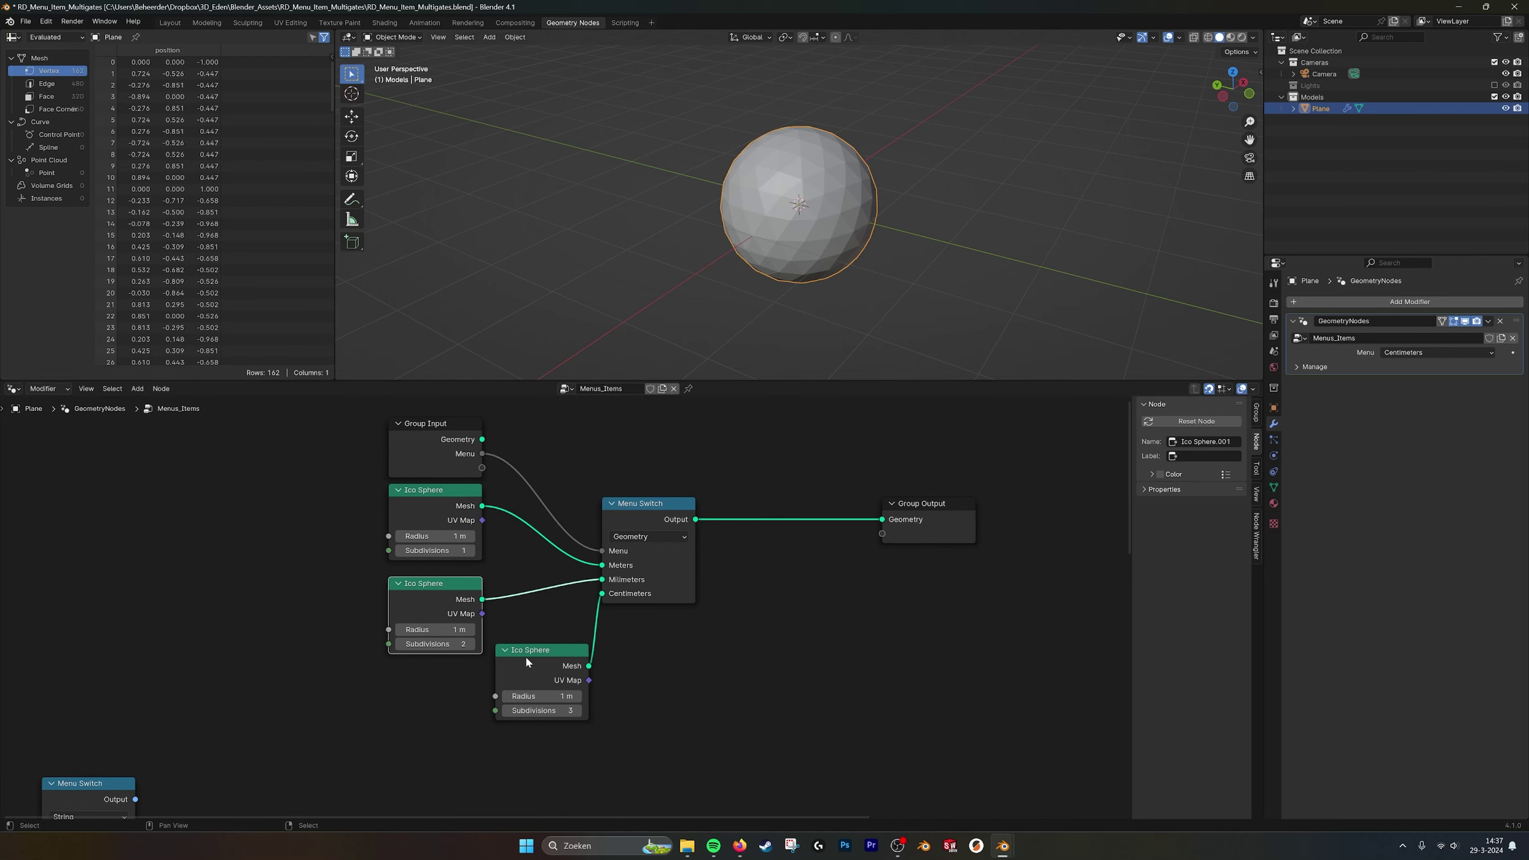
{"action": "left_click_drag", "start_coordinate": [527, 660], "coordinate": [421, 672]}
{"action": "middle_click_drag", "start_coordinate": [630, 508], "coordinate": [637, 516]}
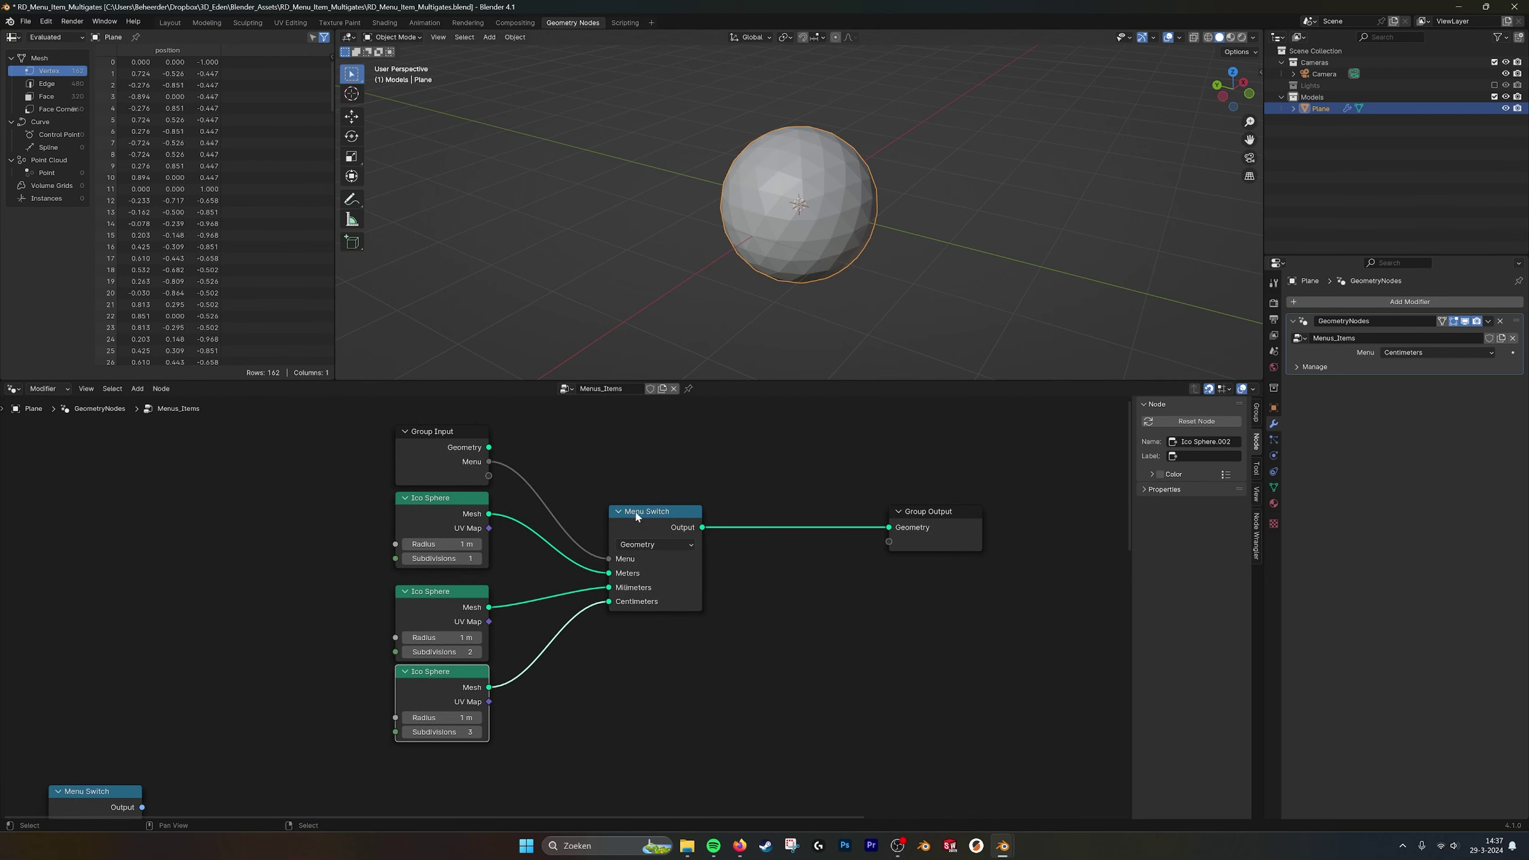
{"action": "left_click_drag", "start_coordinate": [637, 516], "coordinate": [690, 462]}
{"action": "left_click_drag", "start_coordinate": [965, 521], "coordinate": [1018, 467]}
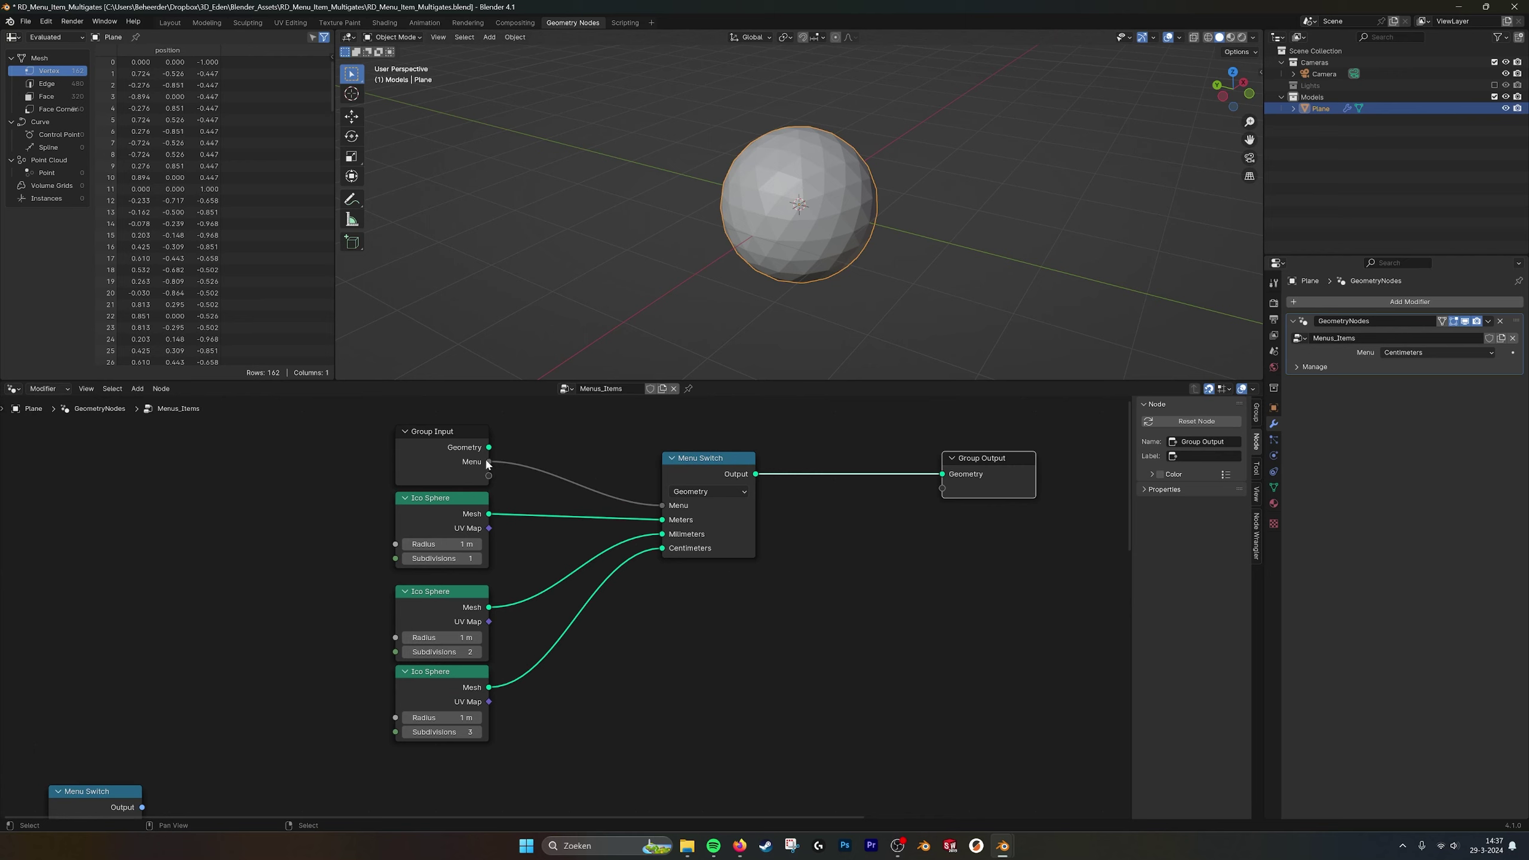
{"action": "middle_click_drag", "start_coordinate": [482, 465], "coordinate": [511, 475]}
{"action": "scroll", "coordinate": [602, 477], "scroll_direction": "up", "scroll_amount": 1}
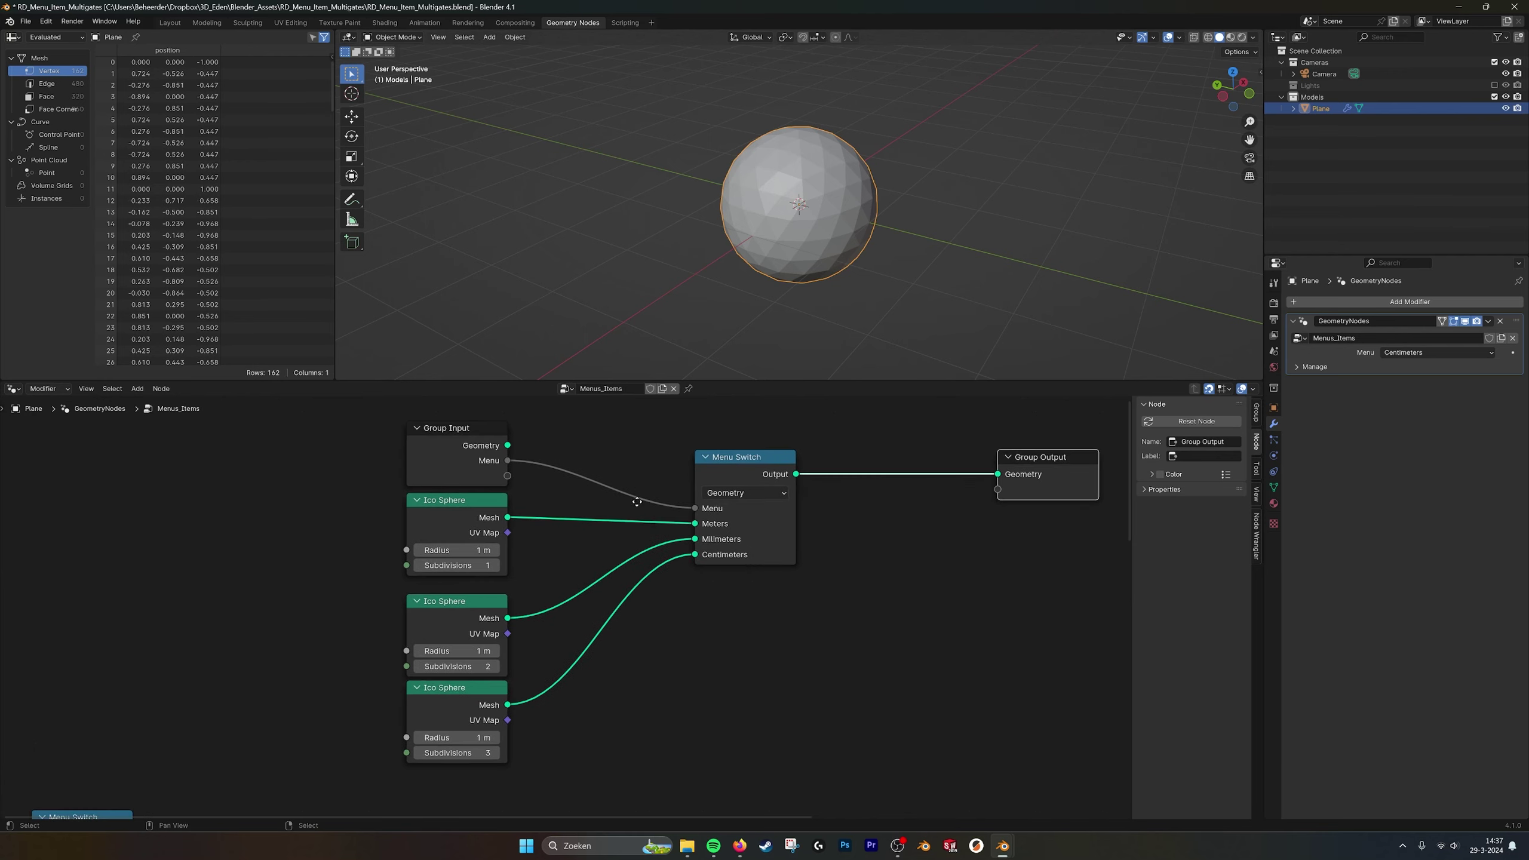
Duplicate the Menu Switch below the original and set the copy's data type to Float.
{"action": "left_click_drag", "start_coordinate": [714, 451], "coordinate": [716, 451]}
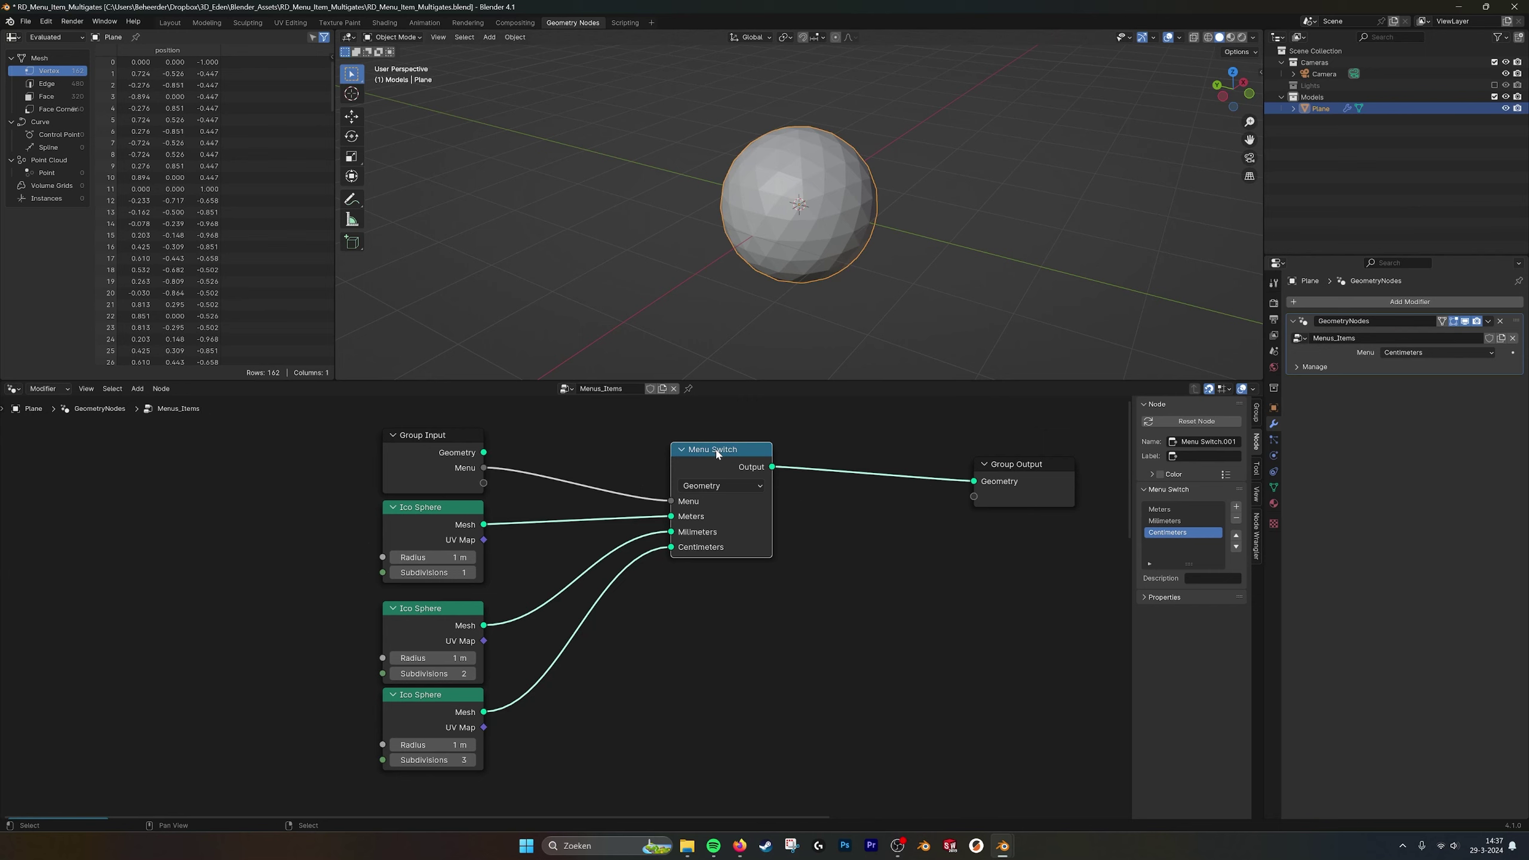
{"action": "key", "text": "shift+d"}
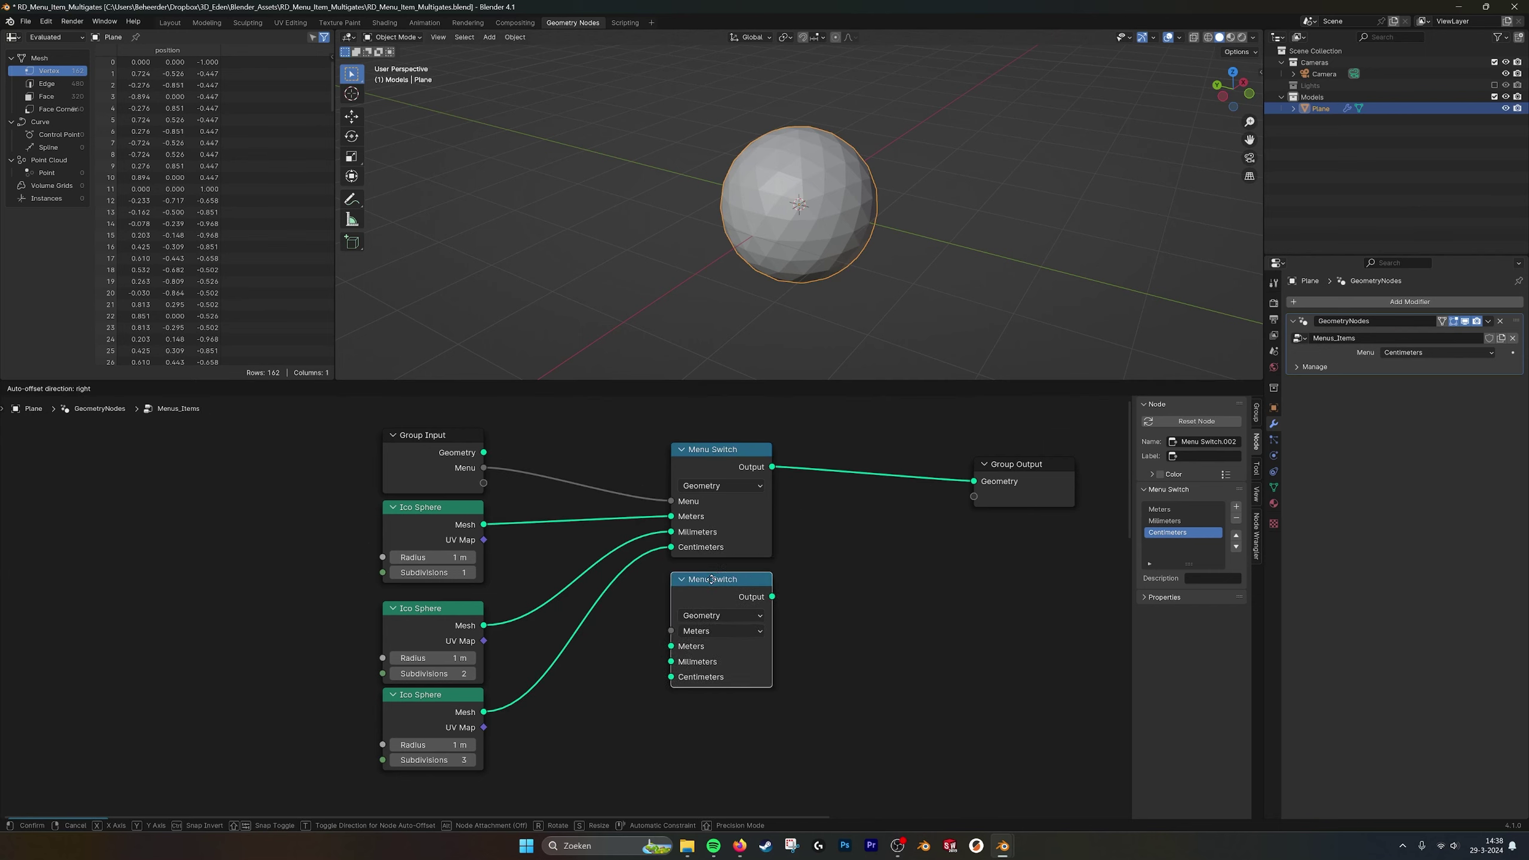
{"action": "left_click", "coordinate": [723, 592]}
{"action": "left_click", "coordinate": [739, 616]}
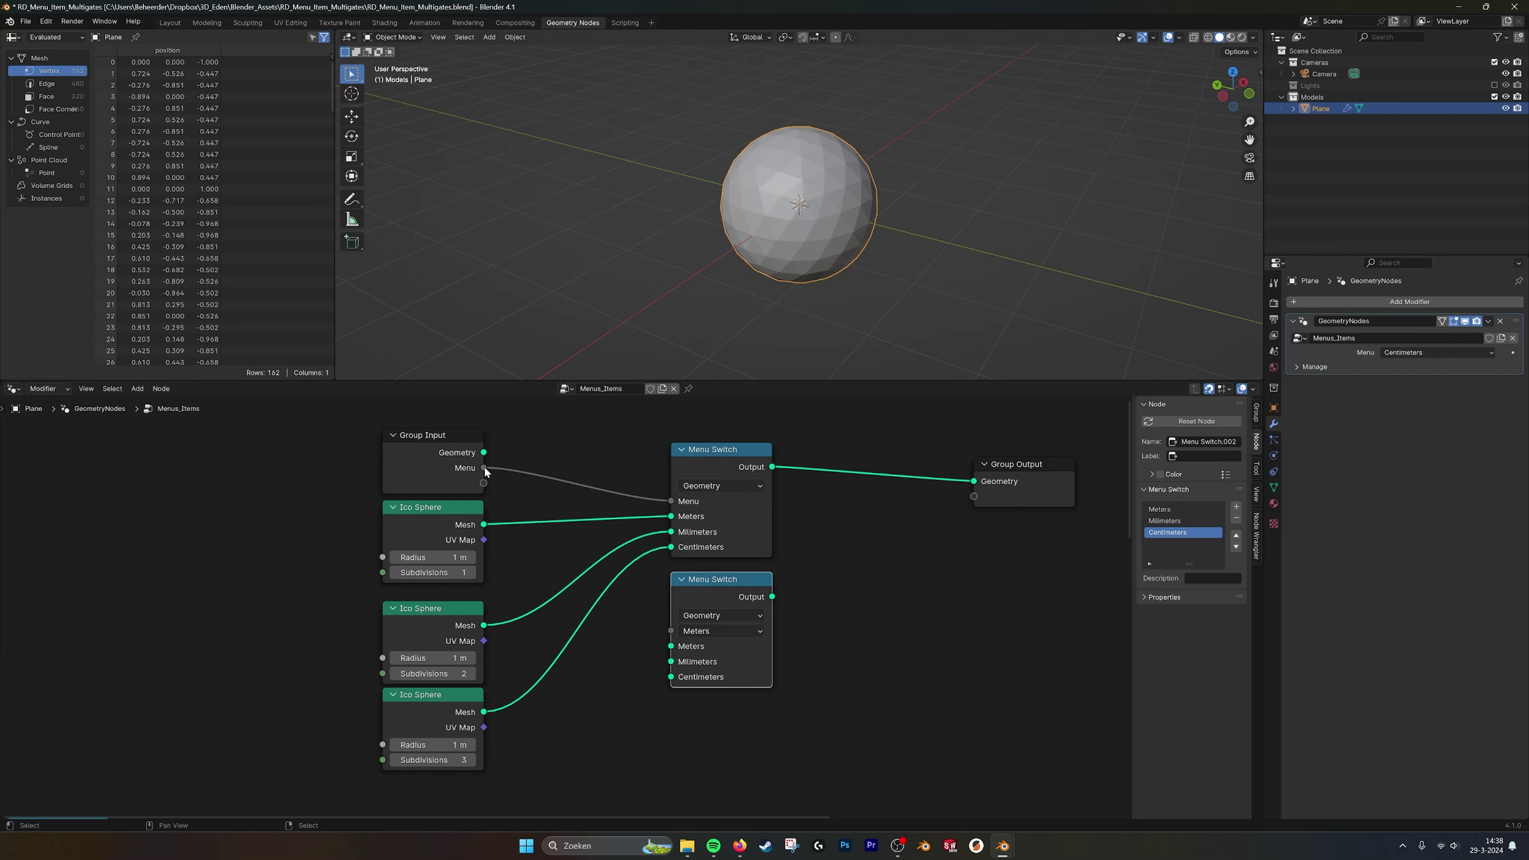
{"action": "mouse_move", "coordinate": [485, 469]}
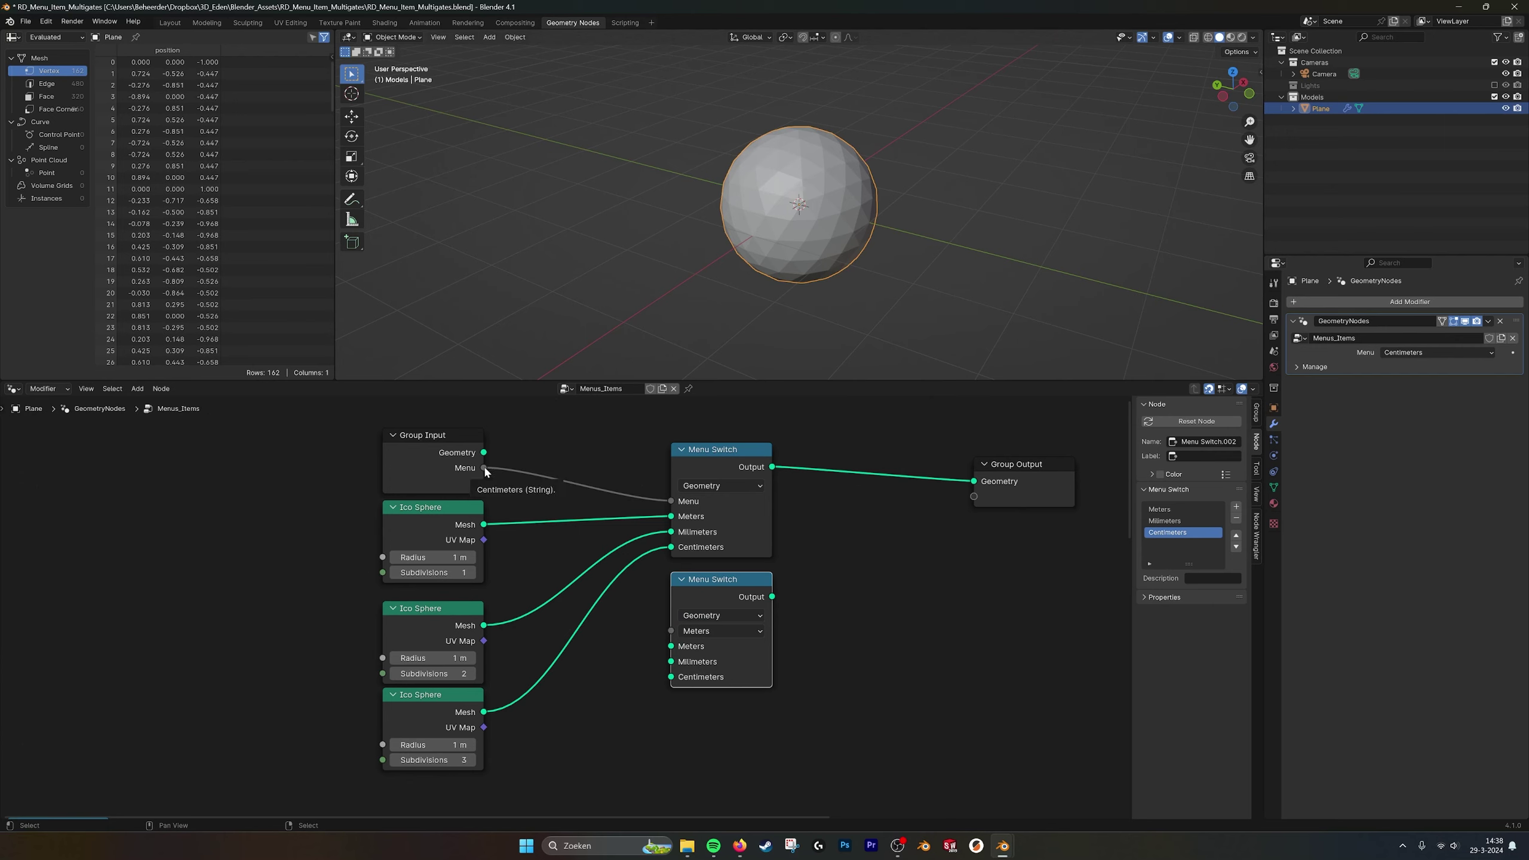
{"action": "left_click", "coordinate": [728, 615]}
{"action": "left_click", "coordinate": [713, 650]}
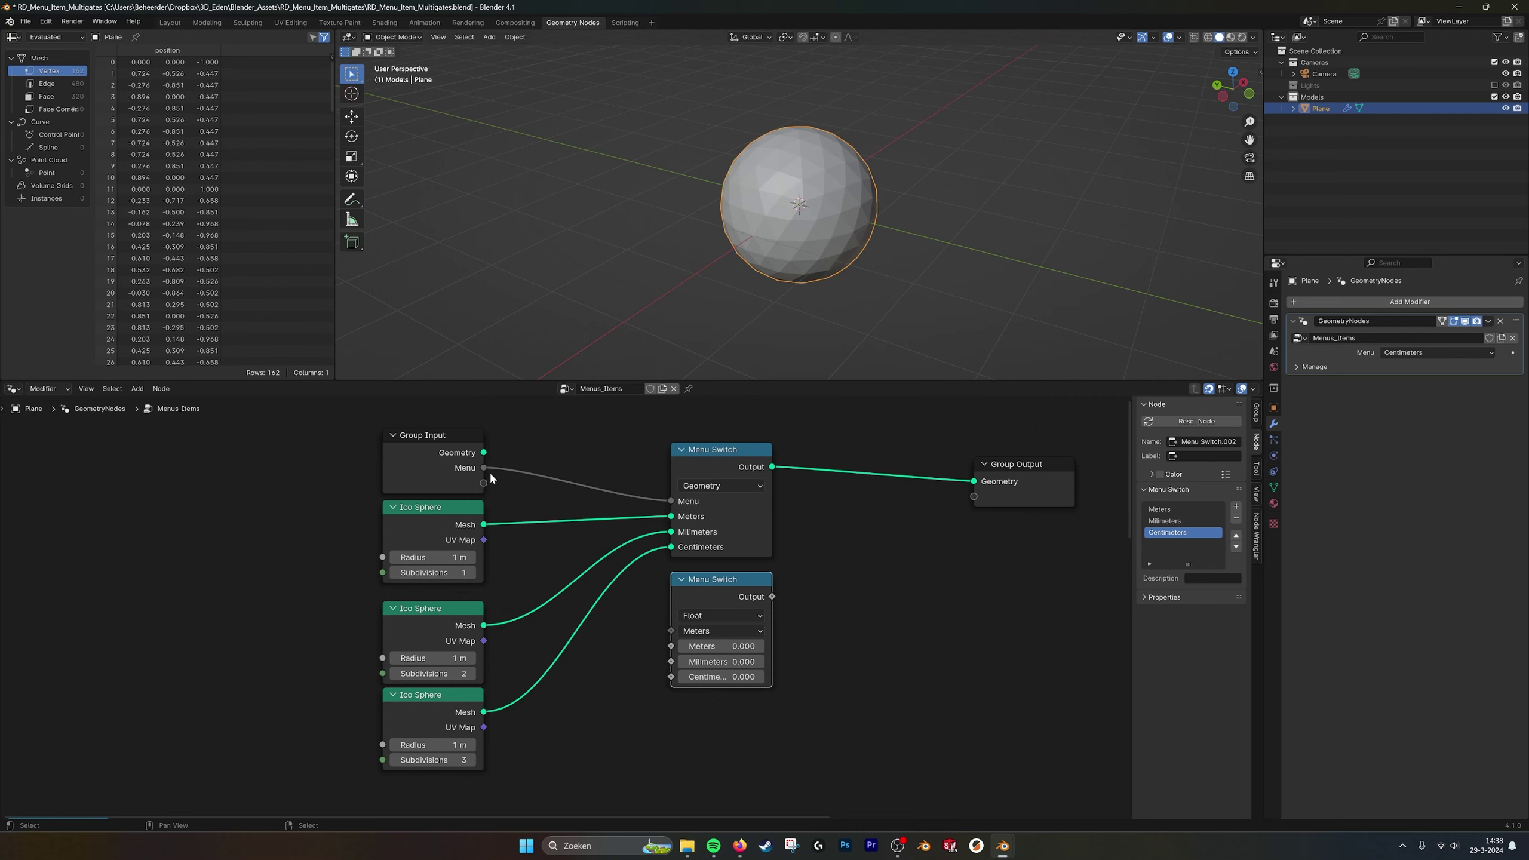
Try connecting Group Input's Menu to the Float Menu Switch as well, and delete that copy.
{"action": "left_click_drag", "start_coordinate": [483, 469], "coordinate": [671, 631]}
{"action": "left_click", "coordinate": [724, 587]}
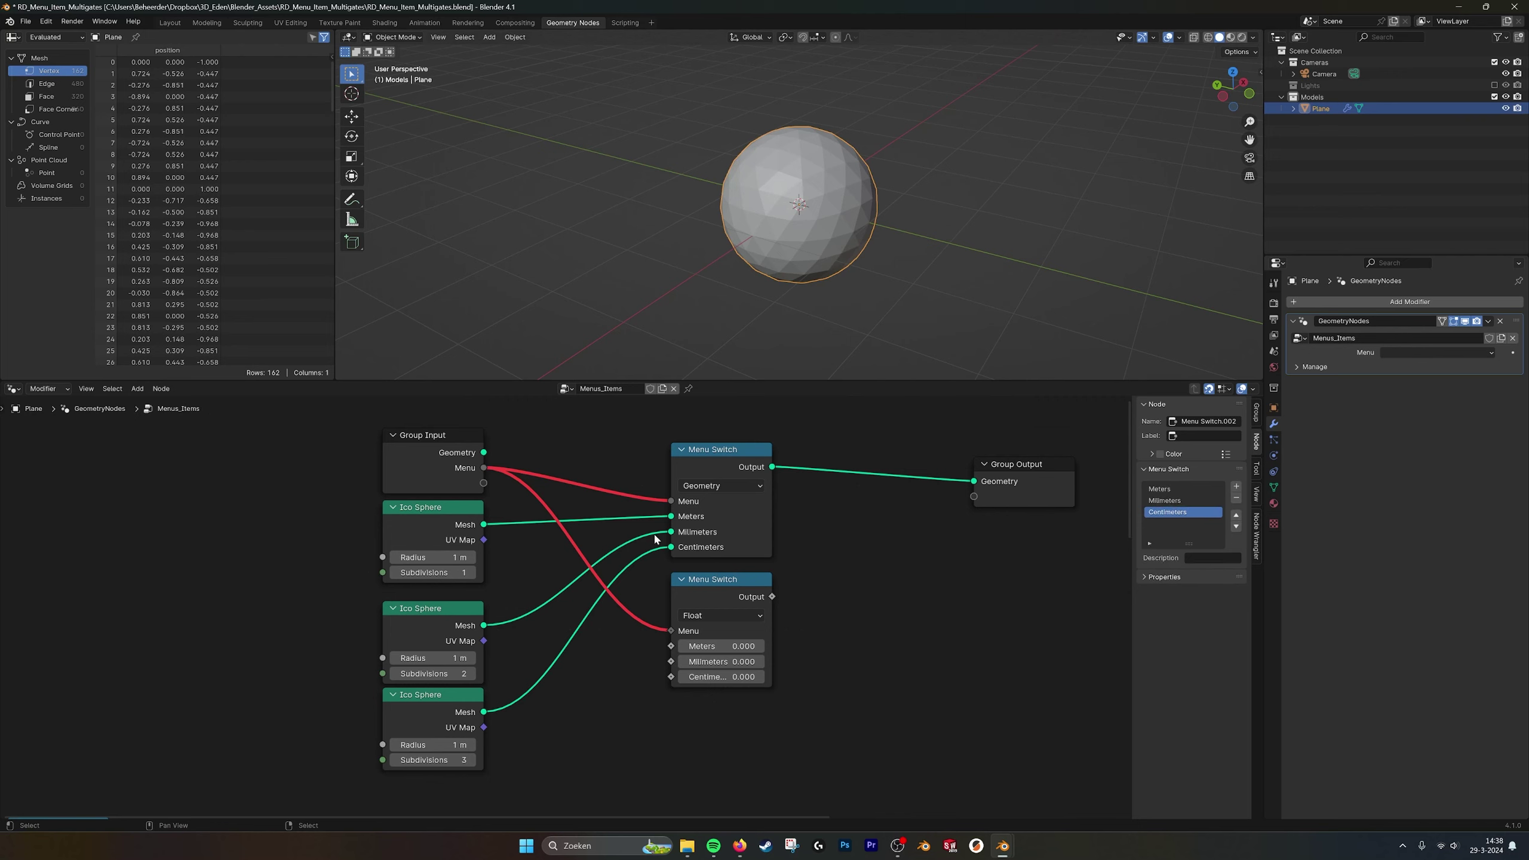
{"action": "middle_click_drag", "start_coordinate": [785, 559], "coordinate": [743, 615]}
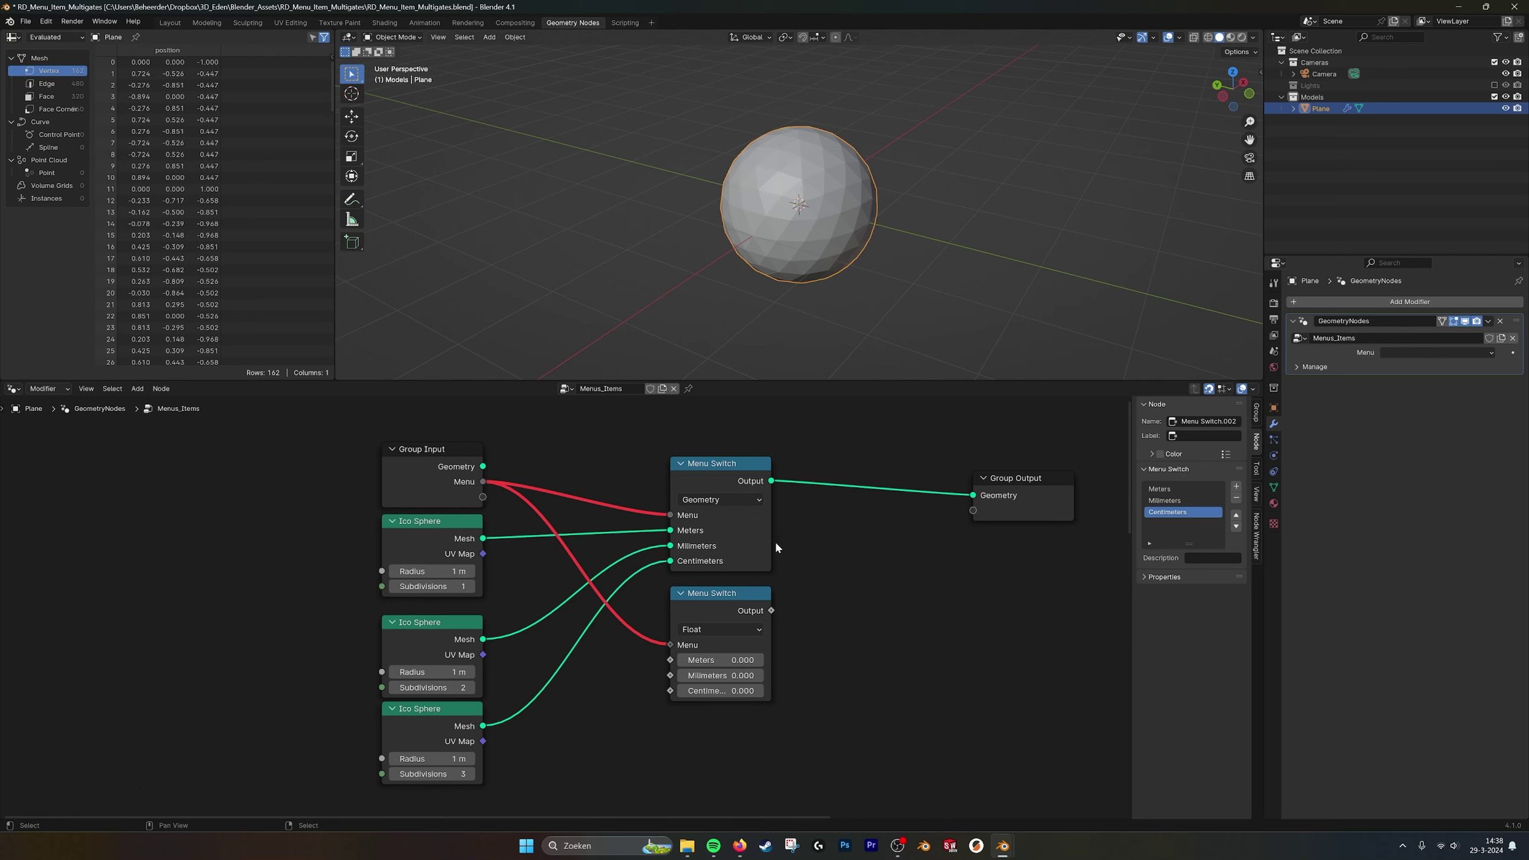
{"action": "left_click", "coordinate": [734, 594]}
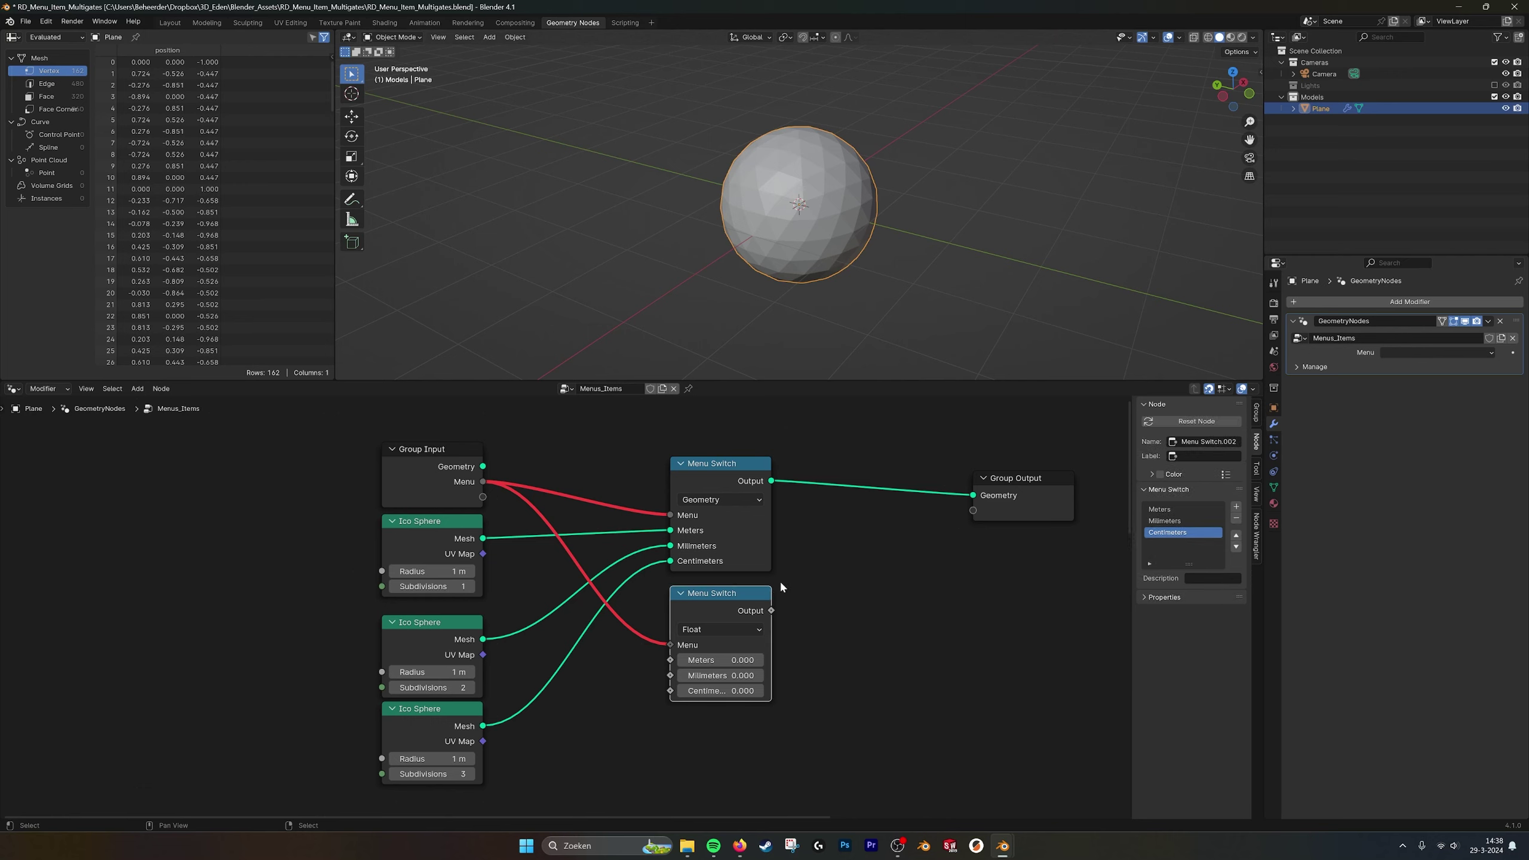
{"action": "key", "text": "x"}
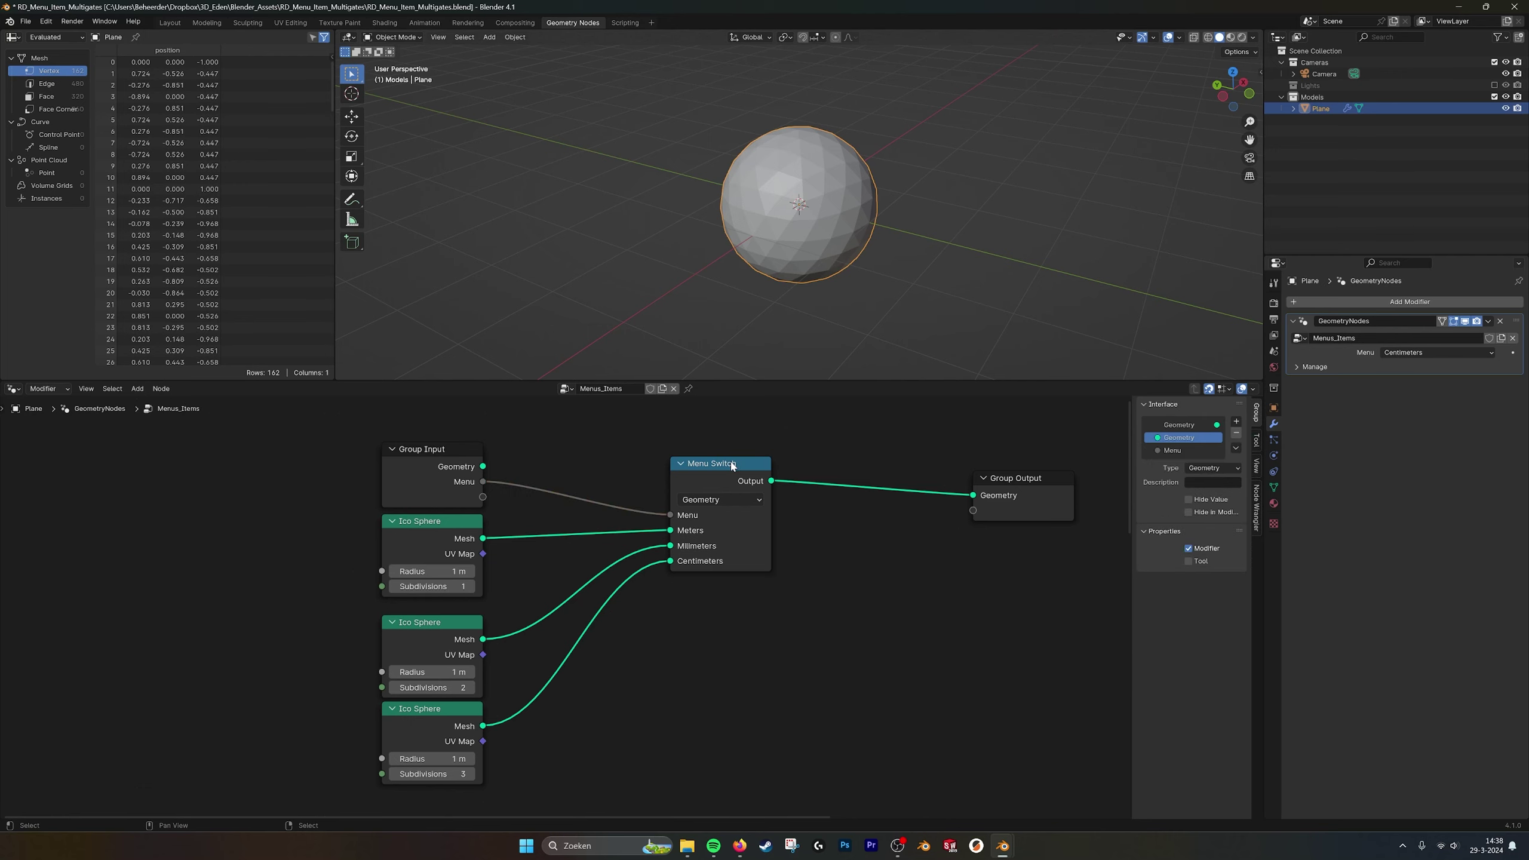
Try driving a duplicated Geometry Menu Switch from the same Group Input Menu, and delete the duplicate.
{"action": "left_click", "coordinate": [734, 465]}
{"action": "key", "text": "shift+d"}
{"action": "left_click", "coordinate": [736, 599]}
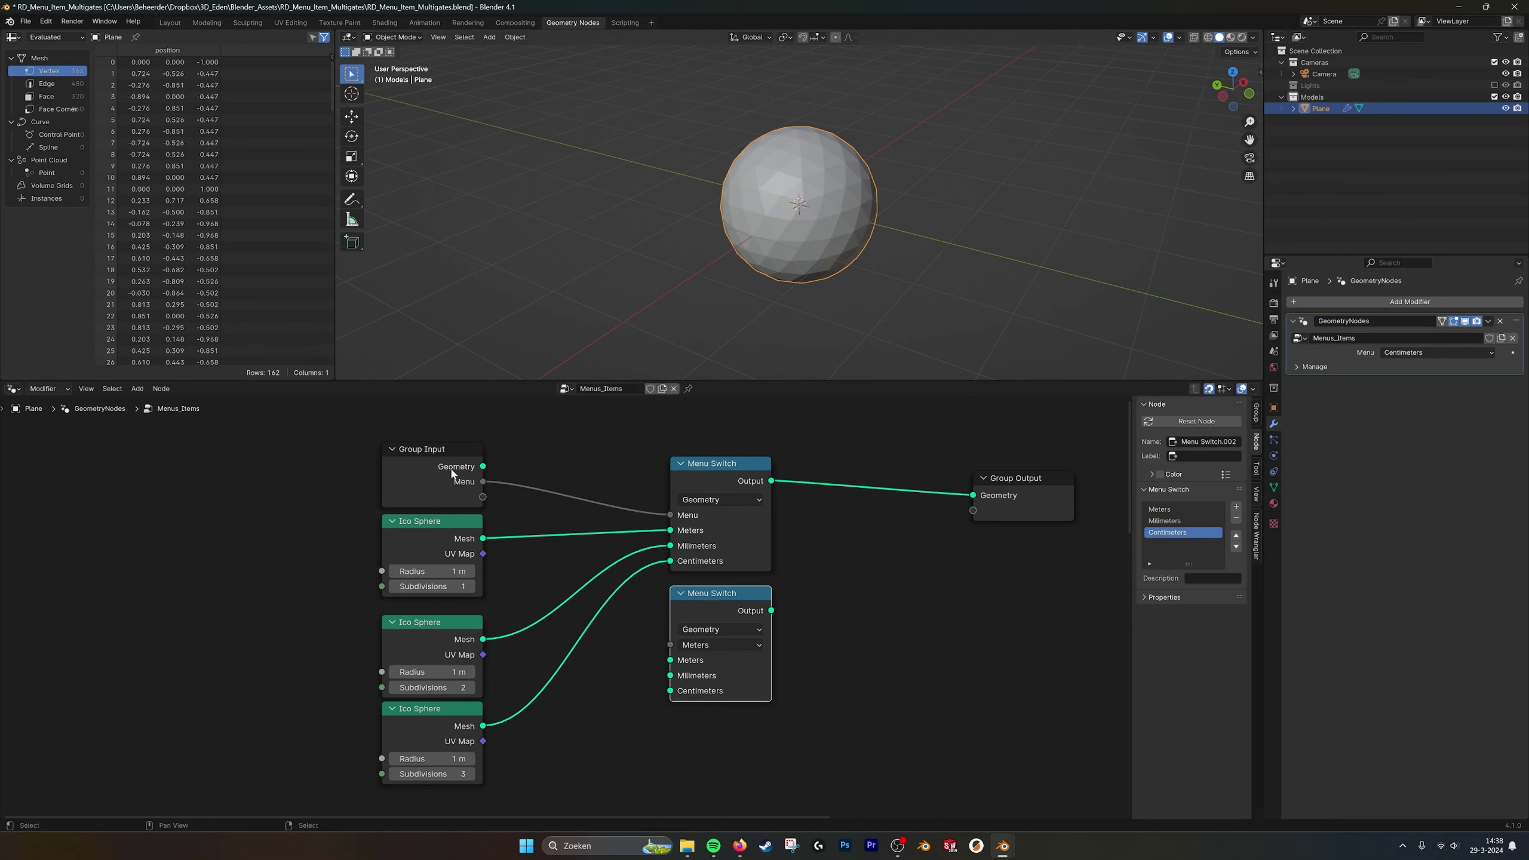
{"action": "left_click_drag", "start_coordinate": [483, 482], "coordinate": [672, 650]}
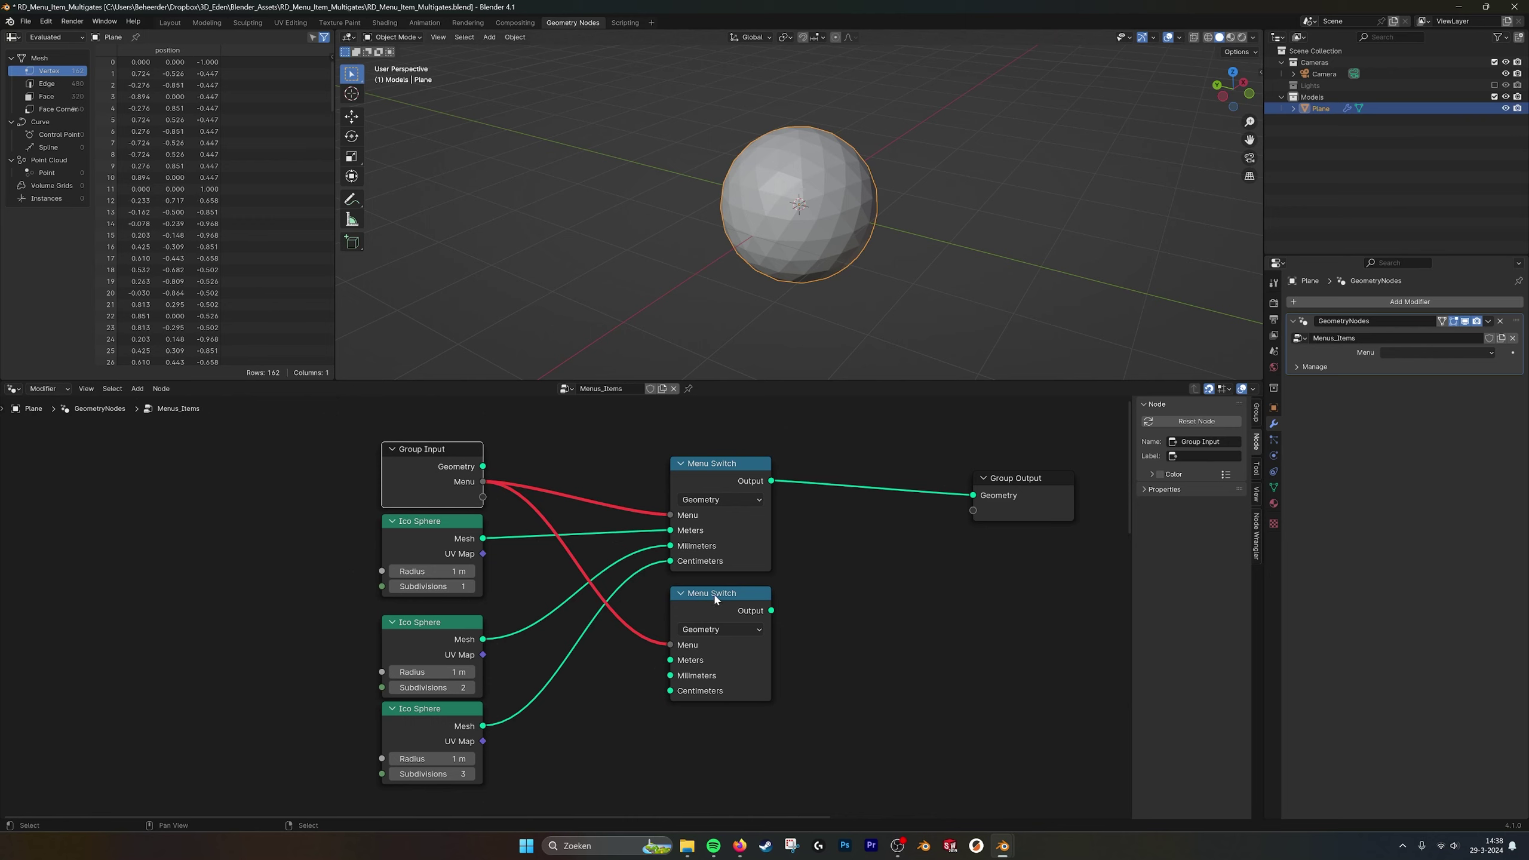
{"action": "left_click", "coordinate": [727, 607]}
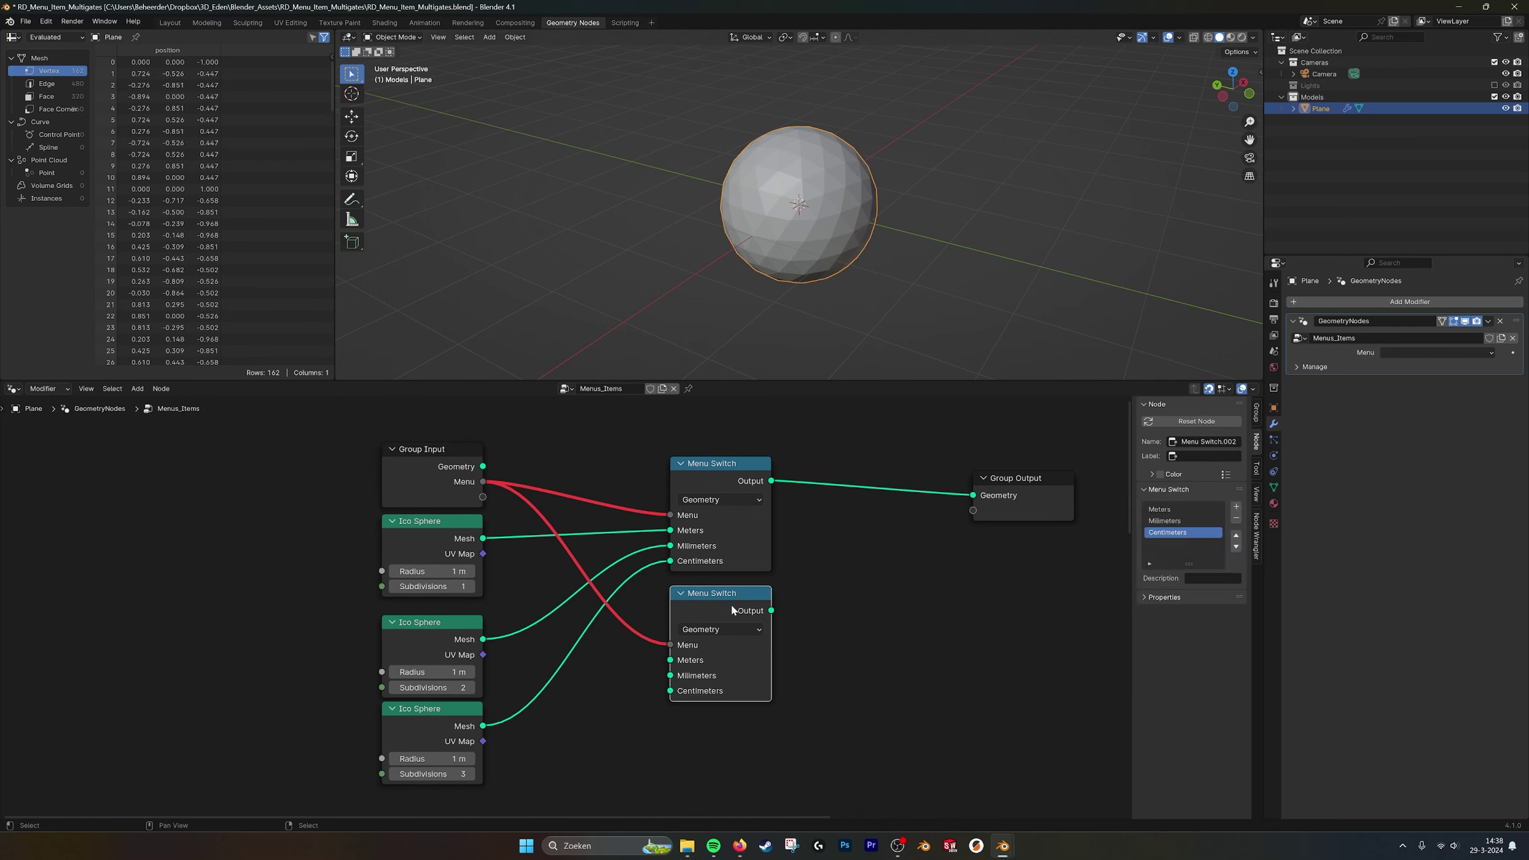
{"action": "key", "text": "x"}
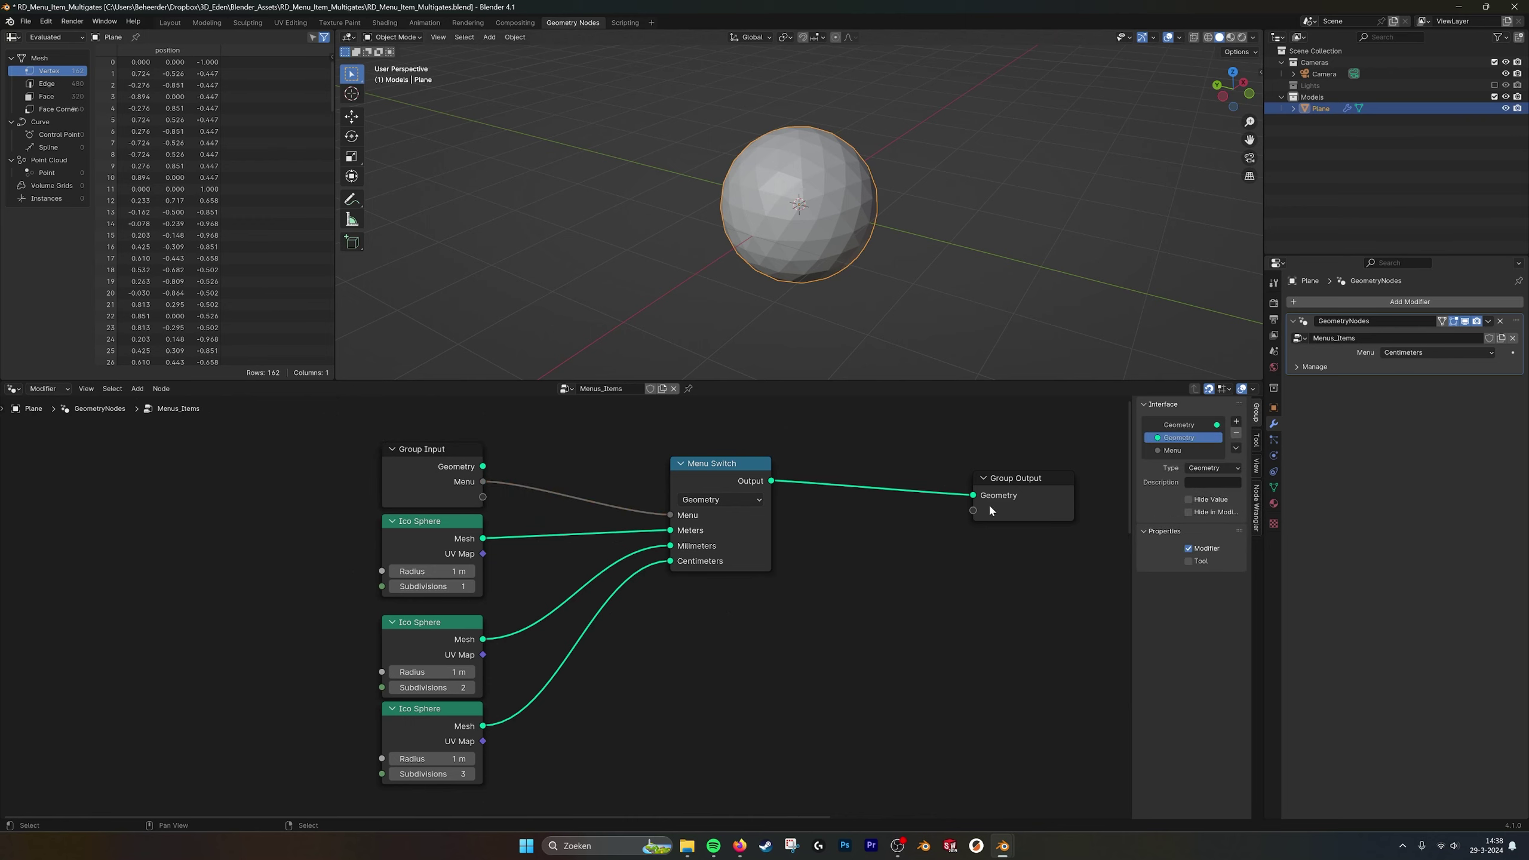
Move Group Output farther from the Geometry Menu Switch, and delete the three Ico Spheres and that Menu Switch.
{"action": "left_click_drag", "start_coordinate": [1020, 490], "coordinate": [995, 481]}
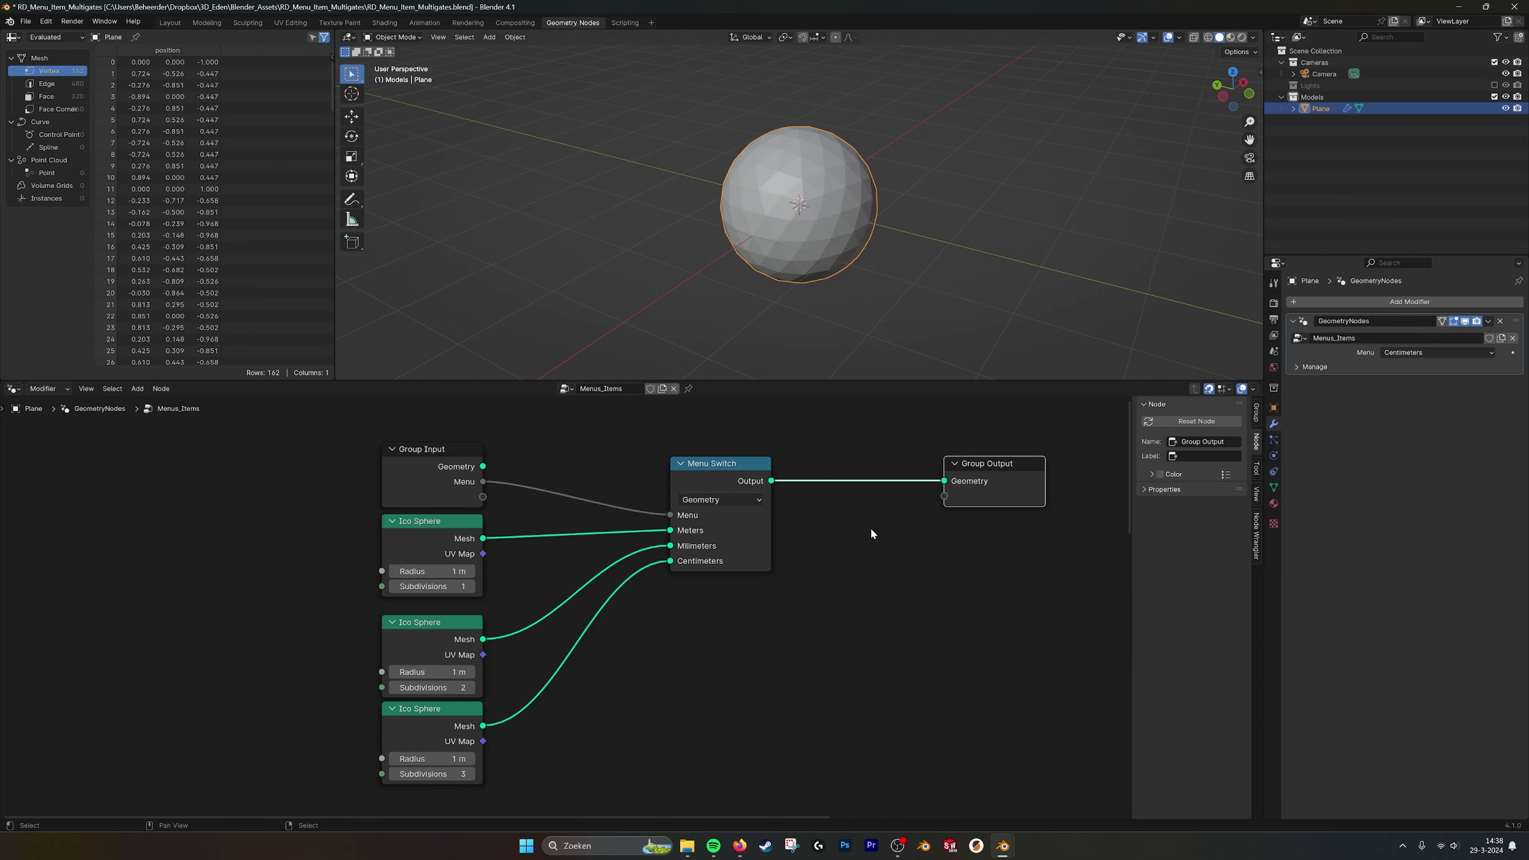
{"action": "mouse_move", "coordinate": [672, 624]}
{"action": "middle_mouse_down"}
{"action": "mouse_move", "coordinate": [681, 592]}
{"action": "mouse_move", "coordinate": [665, 622]}
{"action": "middle_mouse_up"}
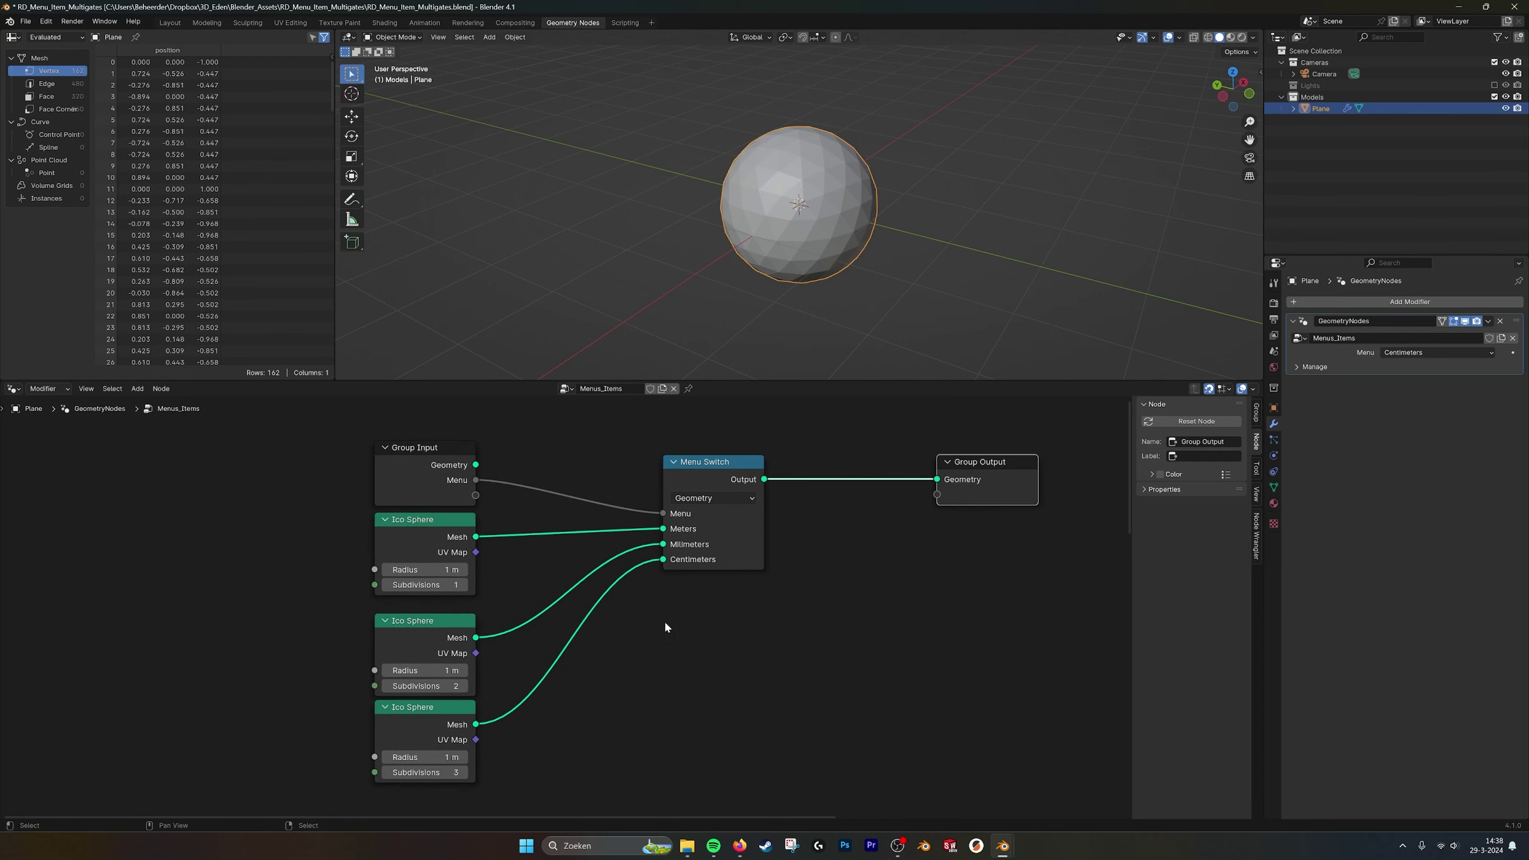
{"action": "middle_click_drag", "start_coordinate": [806, 587], "coordinate": [769, 586]}
{"action": "left_click_drag", "start_coordinate": [943, 461], "coordinate": [1001, 461]}
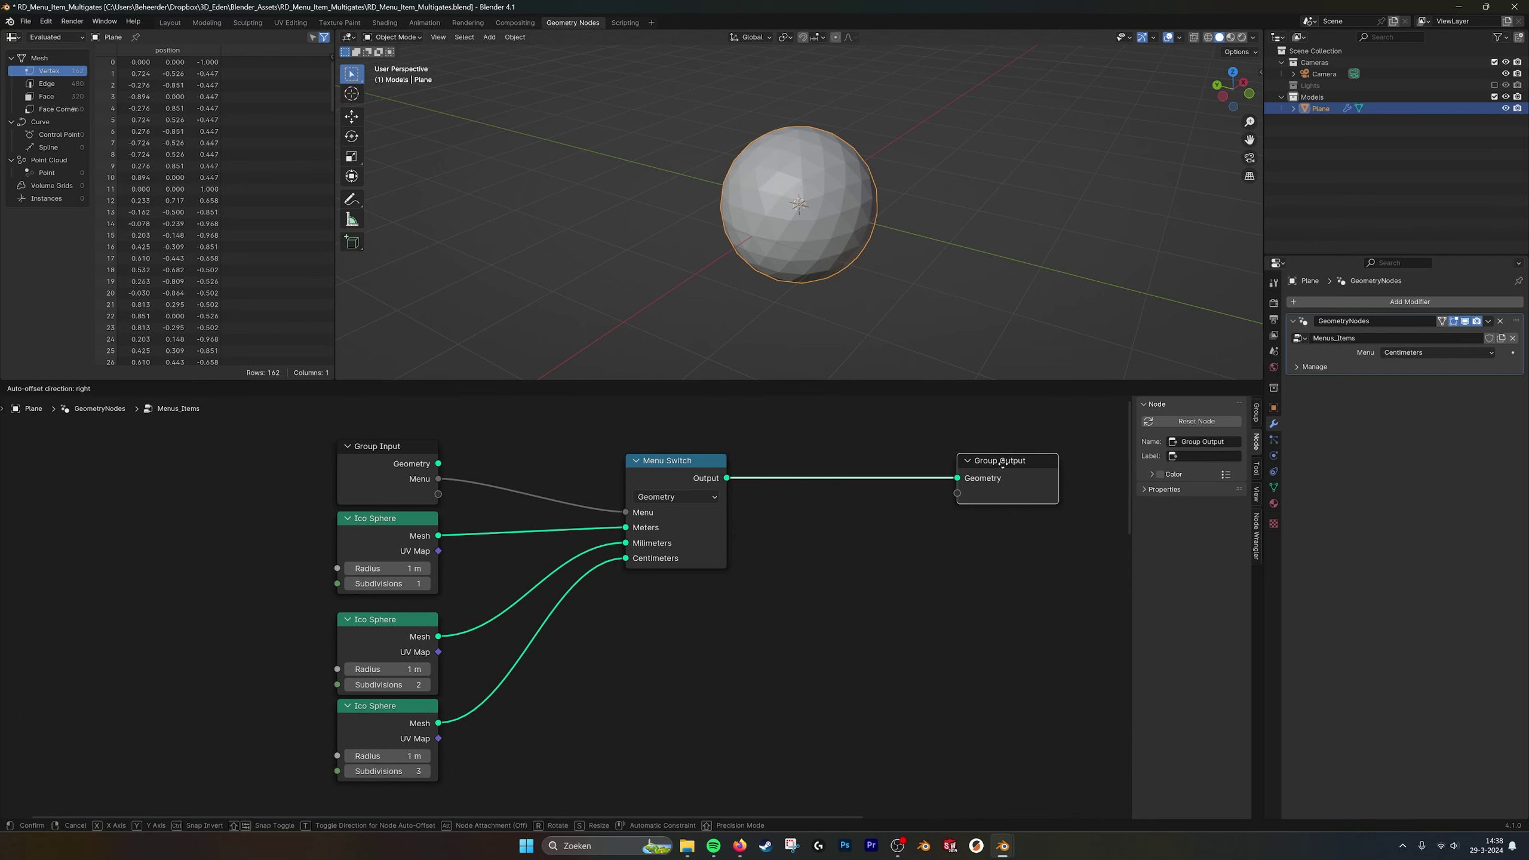
{"action": "left_click_drag", "start_coordinate": [544, 748], "coordinate": [382, 545]}
{"action": "key", "text": "x"}
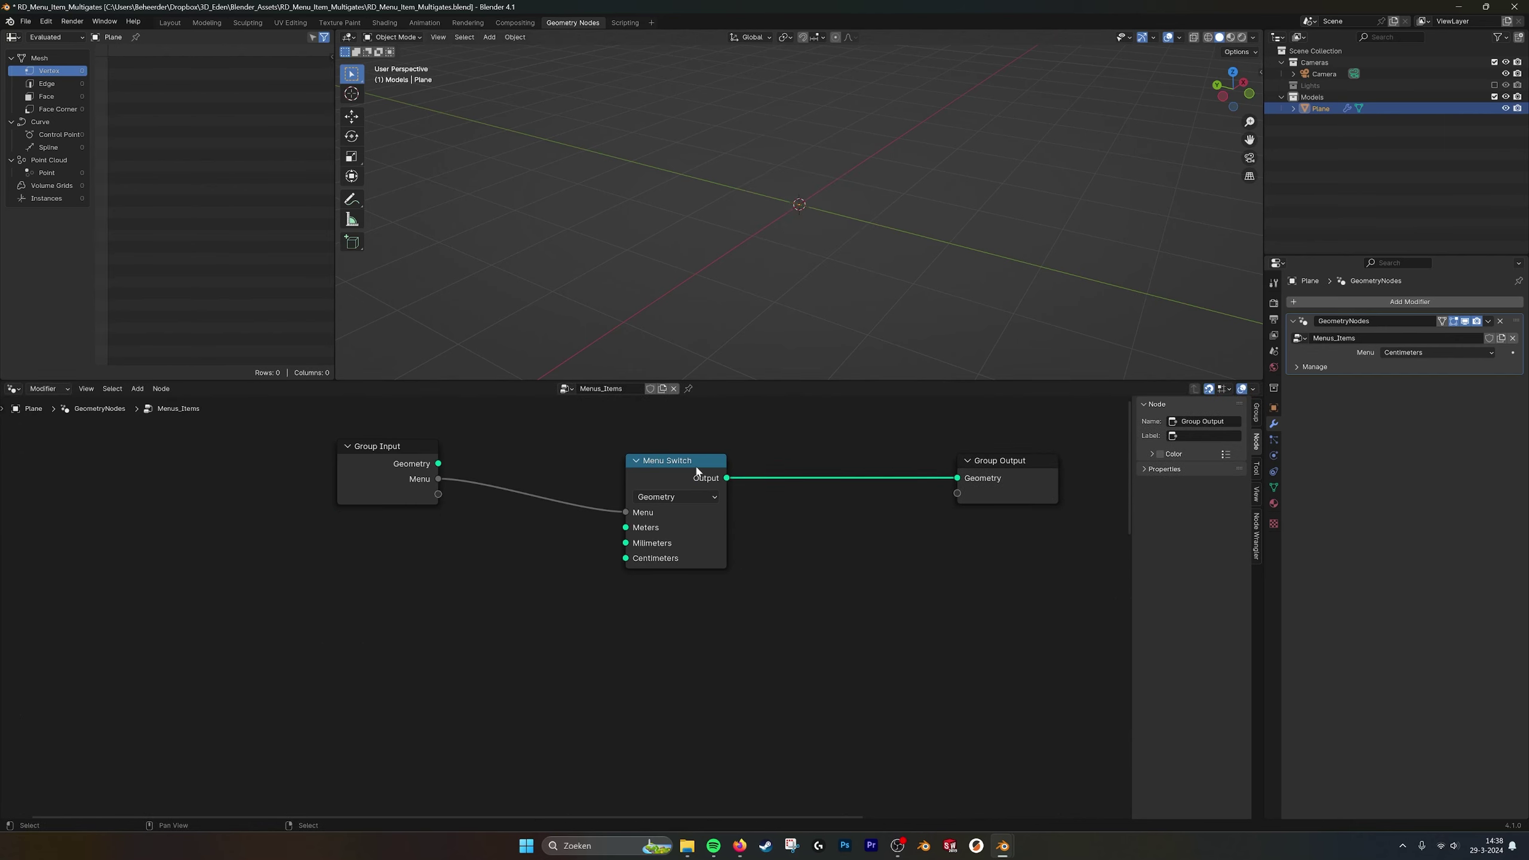
{"action": "left_click", "coordinate": [701, 480]}
{"action": "scroll", "coordinate": [610, 579], "scroll_direction": "down", "scroll_amount": 2}
{"action": "key", "text": "x"}
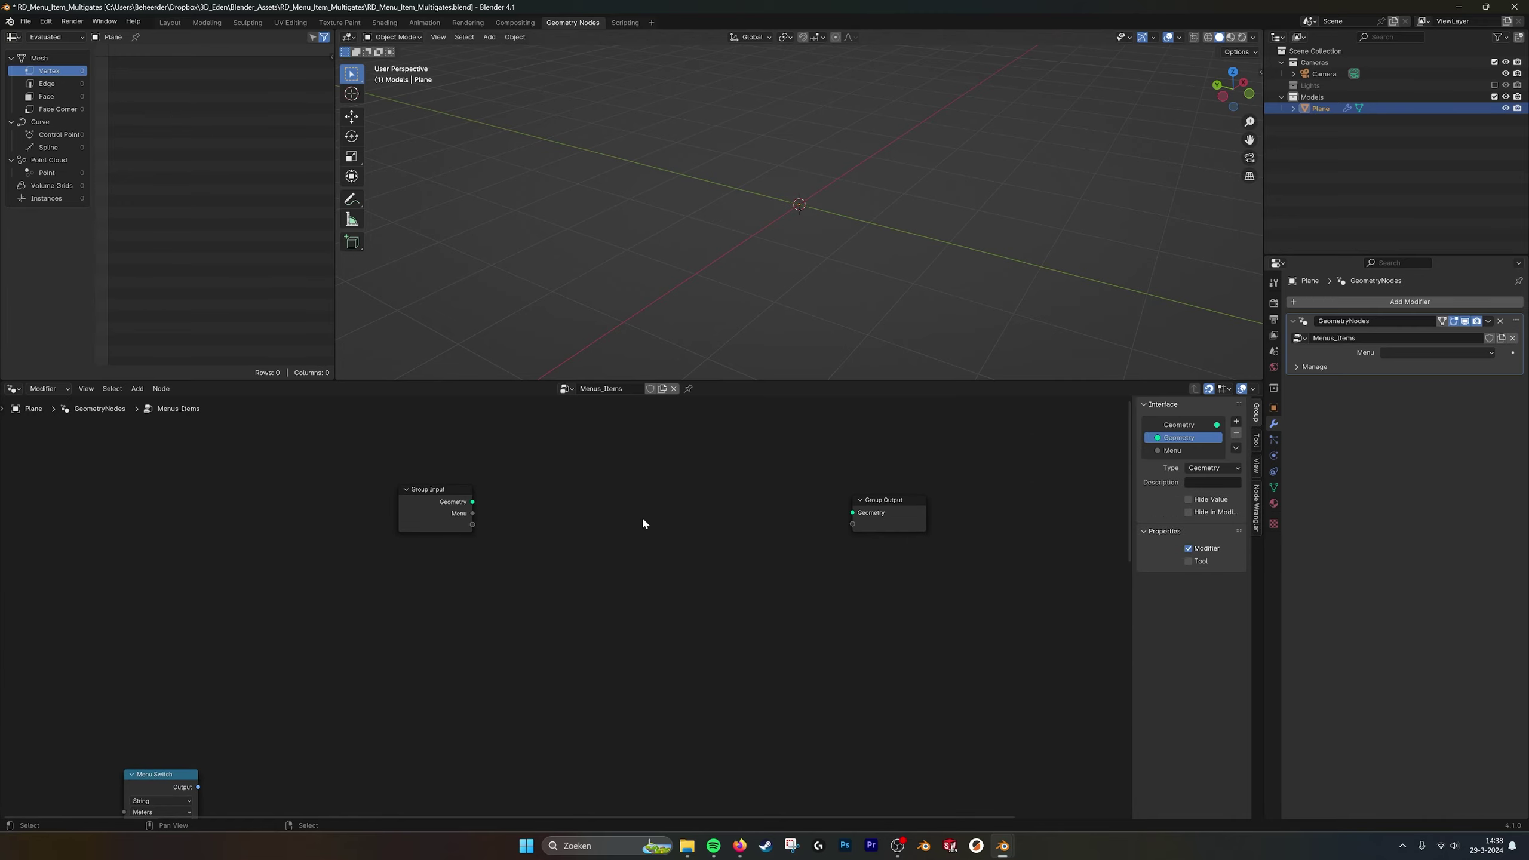
Examine the String Menu Switch and the row of RD_Menu node groups for the different data types.
{"action": "middle_click_drag", "start_coordinate": [477, 542], "coordinate": [628, 447]}
{"action": "scroll", "coordinate": [957, 542], "scroll_direction": "down", "scroll_amount": 5}
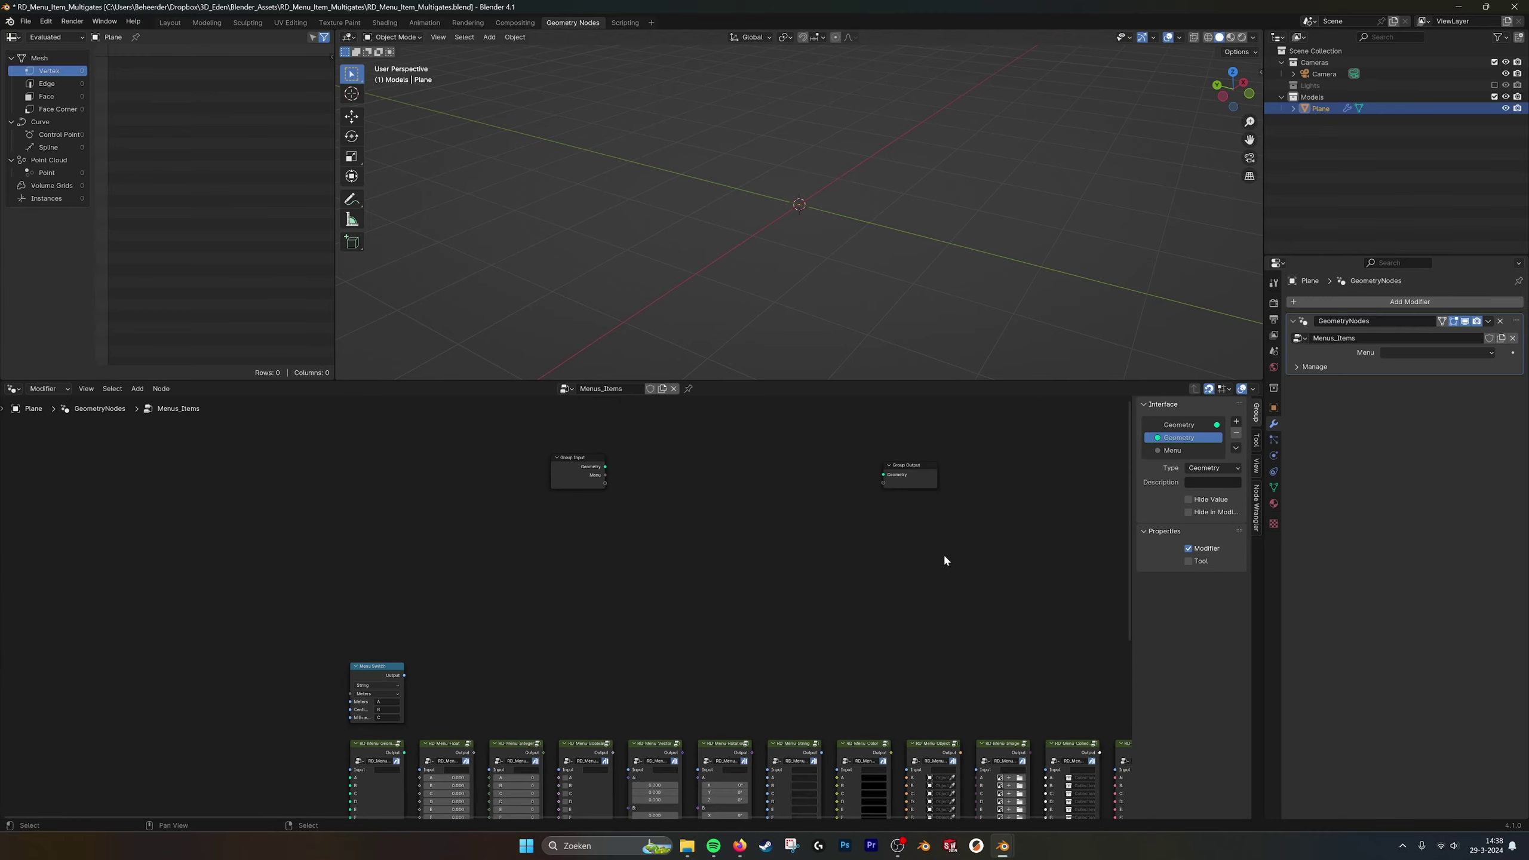
{"action": "middle_click_drag", "start_coordinate": [931, 565], "coordinate": [830, 476]}
{"action": "middle_click_drag", "start_coordinate": [540, 630], "coordinate": [580, 550]}
{"action": "scroll", "coordinate": [512, 587], "scroll_direction": "up", "scroll_amount": 6}
{"action": "scroll", "coordinate": [472, 620], "scroll_direction": "up", "scroll_amount": 1}
{"action": "middle_click_drag", "start_coordinate": [211, 639], "coordinate": [264, 635]}
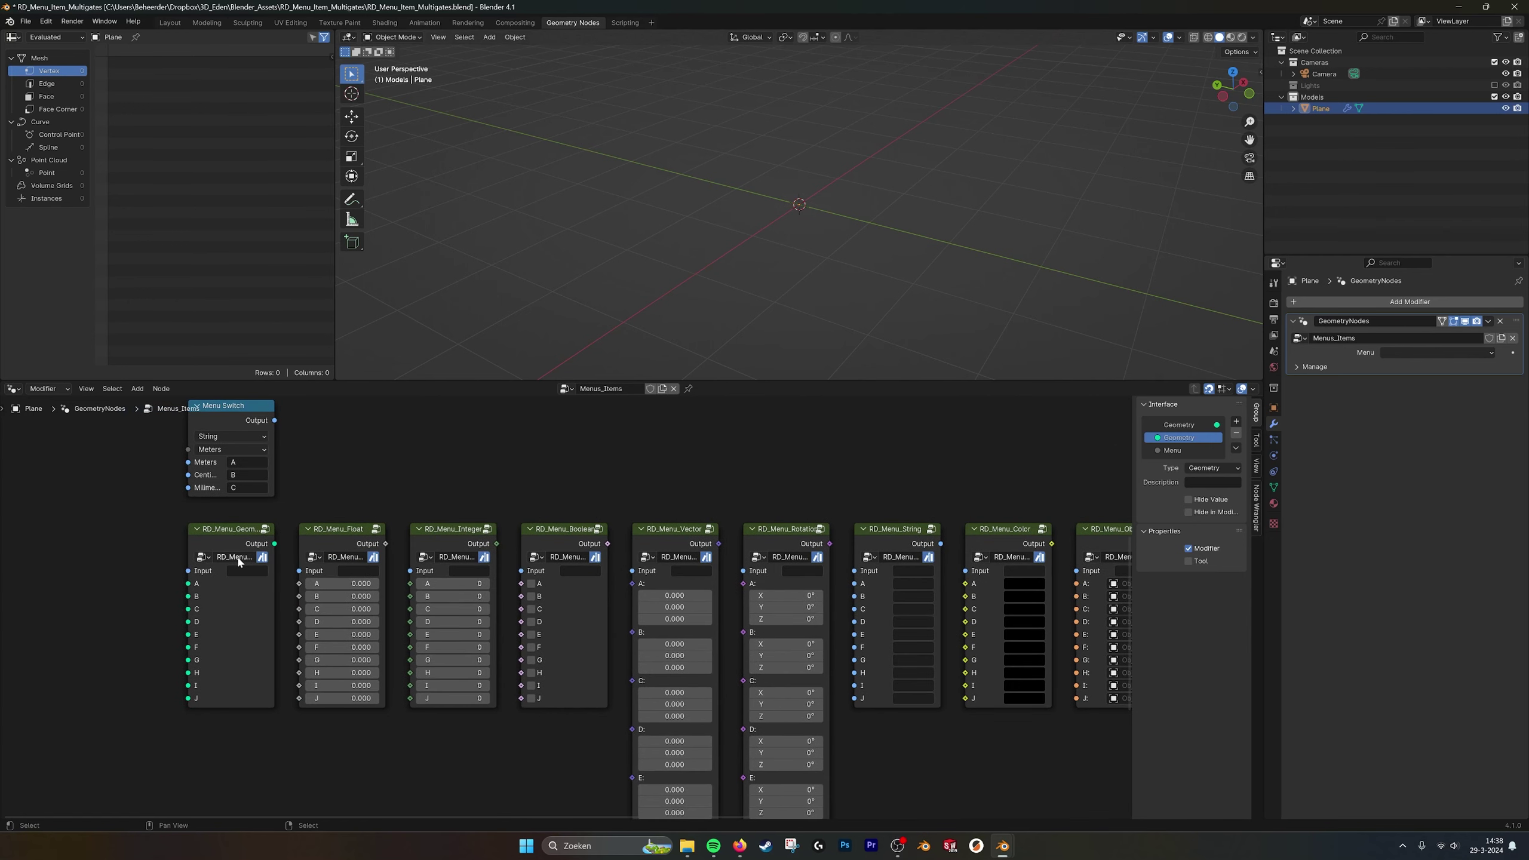
{"action": "middle_click_drag", "start_coordinate": [321, 451], "coordinate": [356, 455]}
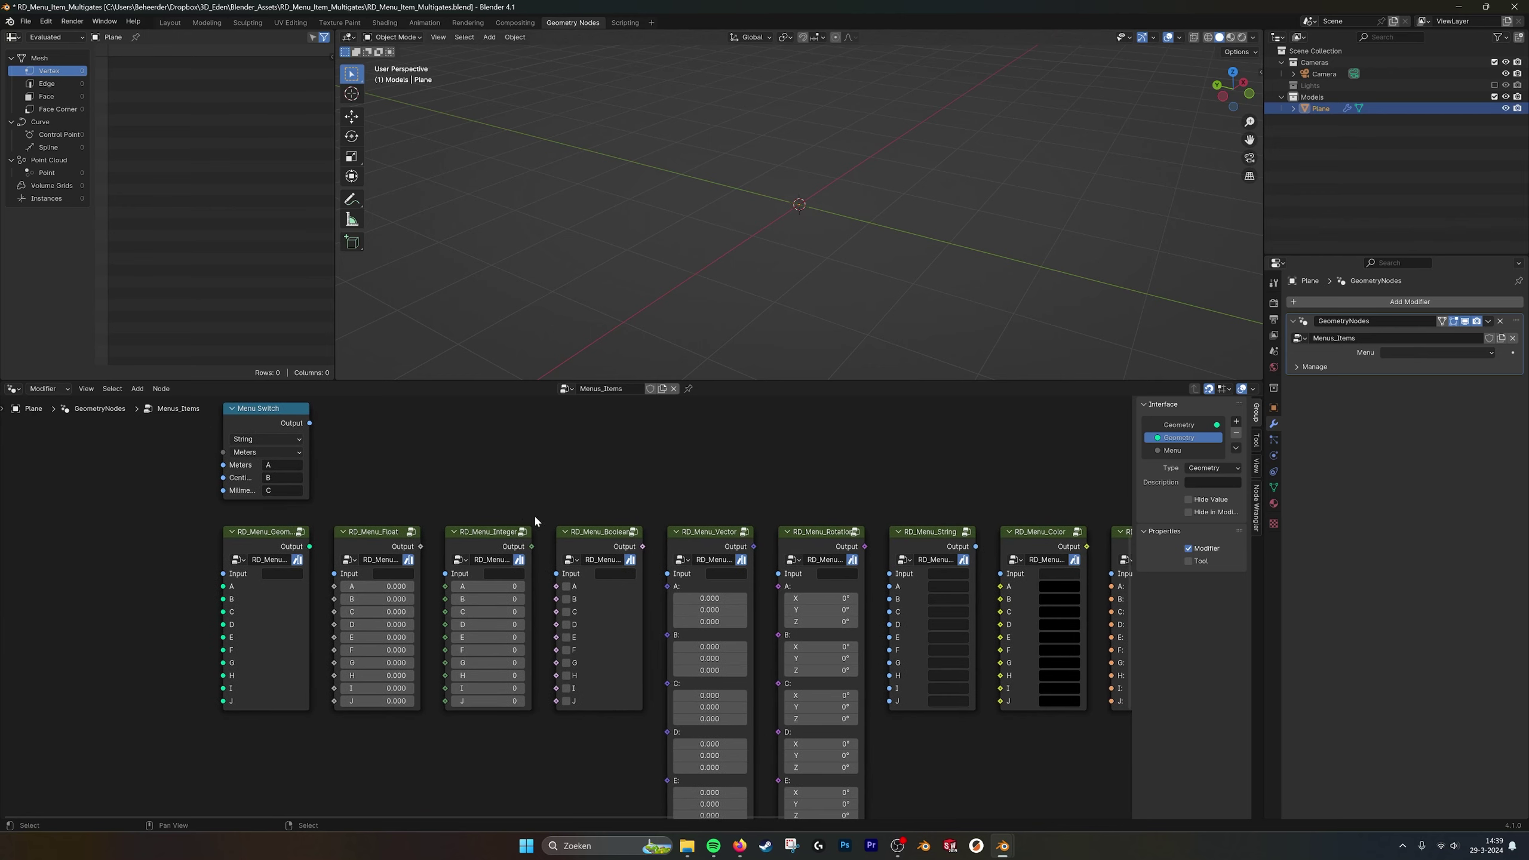
{"action": "middle_click_drag", "start_coordinate": [535, 517], "coordinate": [554, 530]}
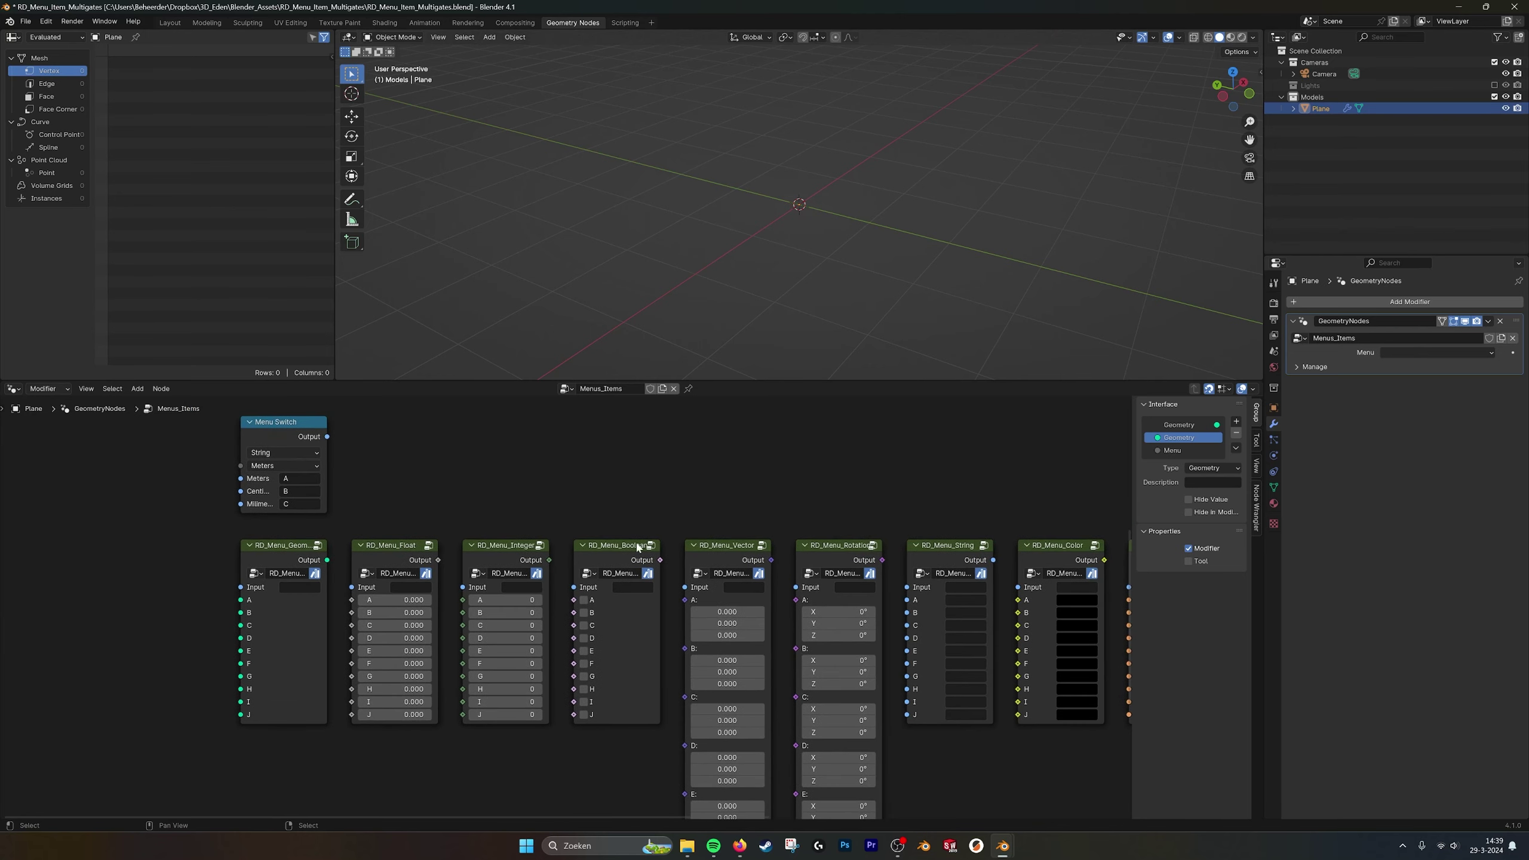
{"action": "middle_click_drag", "start_coordinate": [764, 591], "coordinate": [412, 460]}
{"action": "scroll", "coordinate": [536, 509], "scroll_direction": "down", "scroll_amount": 2}
{"action": "scroll", "coordinate": [456, 521], "scroll_direction": "down", "scroll_amount": 2}
{"action": "middle_click_drag", "start_coordinate": [545, 515], "coordinate": [576, 547]}
{"action": "scroll", "coordinate": [575, 549], "scroll_direction": "down", "scroll_amount": 7}
{"action": "middle_click_drag", "start_coordinate": [362, 442], "coordinate": [537, 615]}
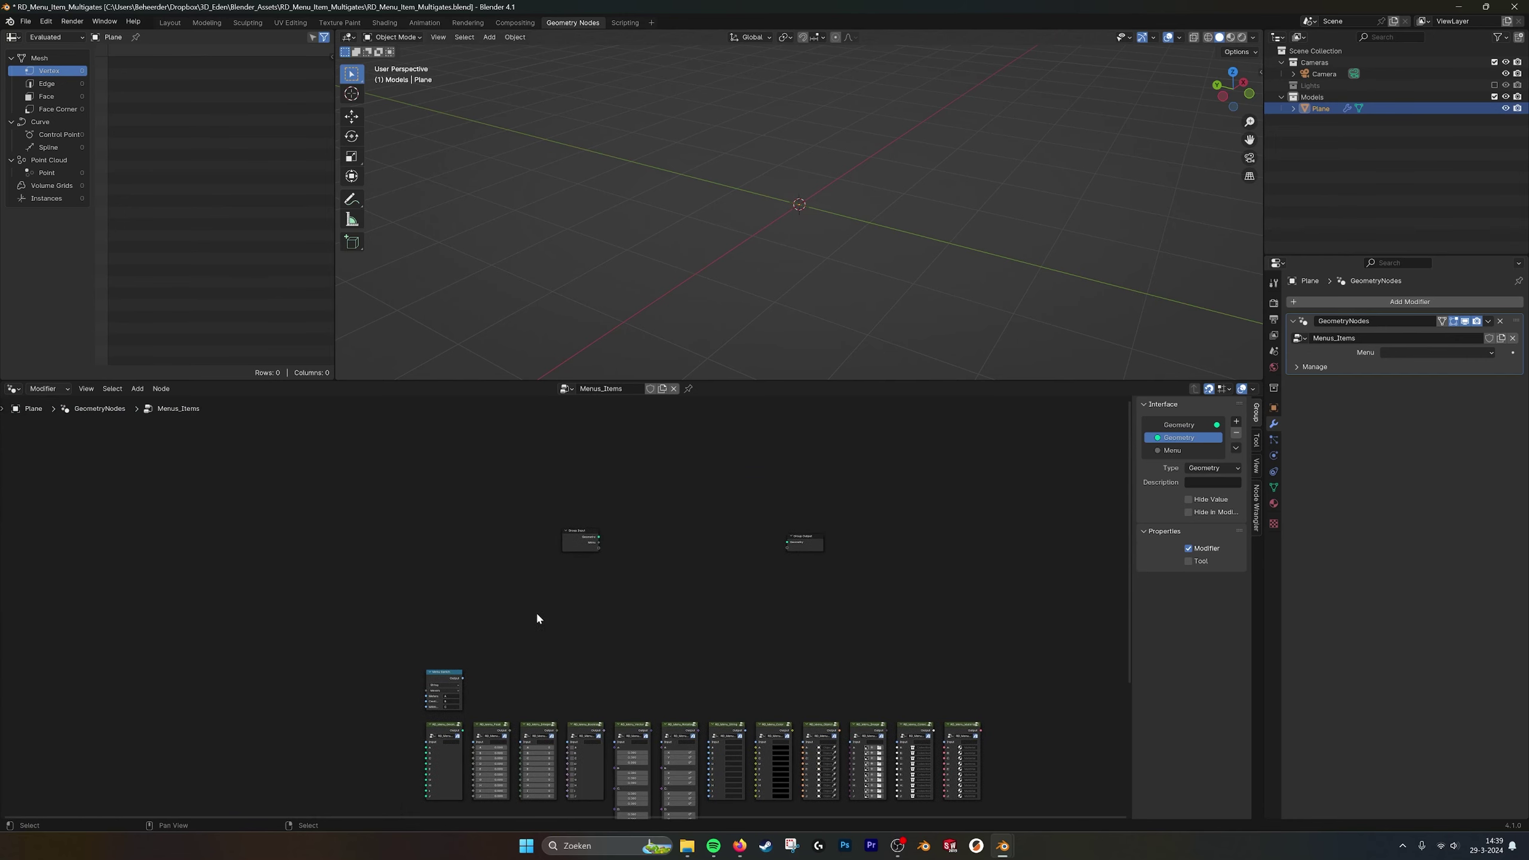
Place Group Input and Group Output on either side of the String Menu Switch above the RD_Menu node groups.
{"action": "scroll", "coordinate": [538, 619], "scroll_direction": "up", "scroll_amount": 2}
{"action": "left_click_drag", "start_coordinate": [580, 499], "coordinate": [279, 714]}
{"action": "left_click_drag", "start_coordinate": [927, 512], "coordinate": [500, 725]}
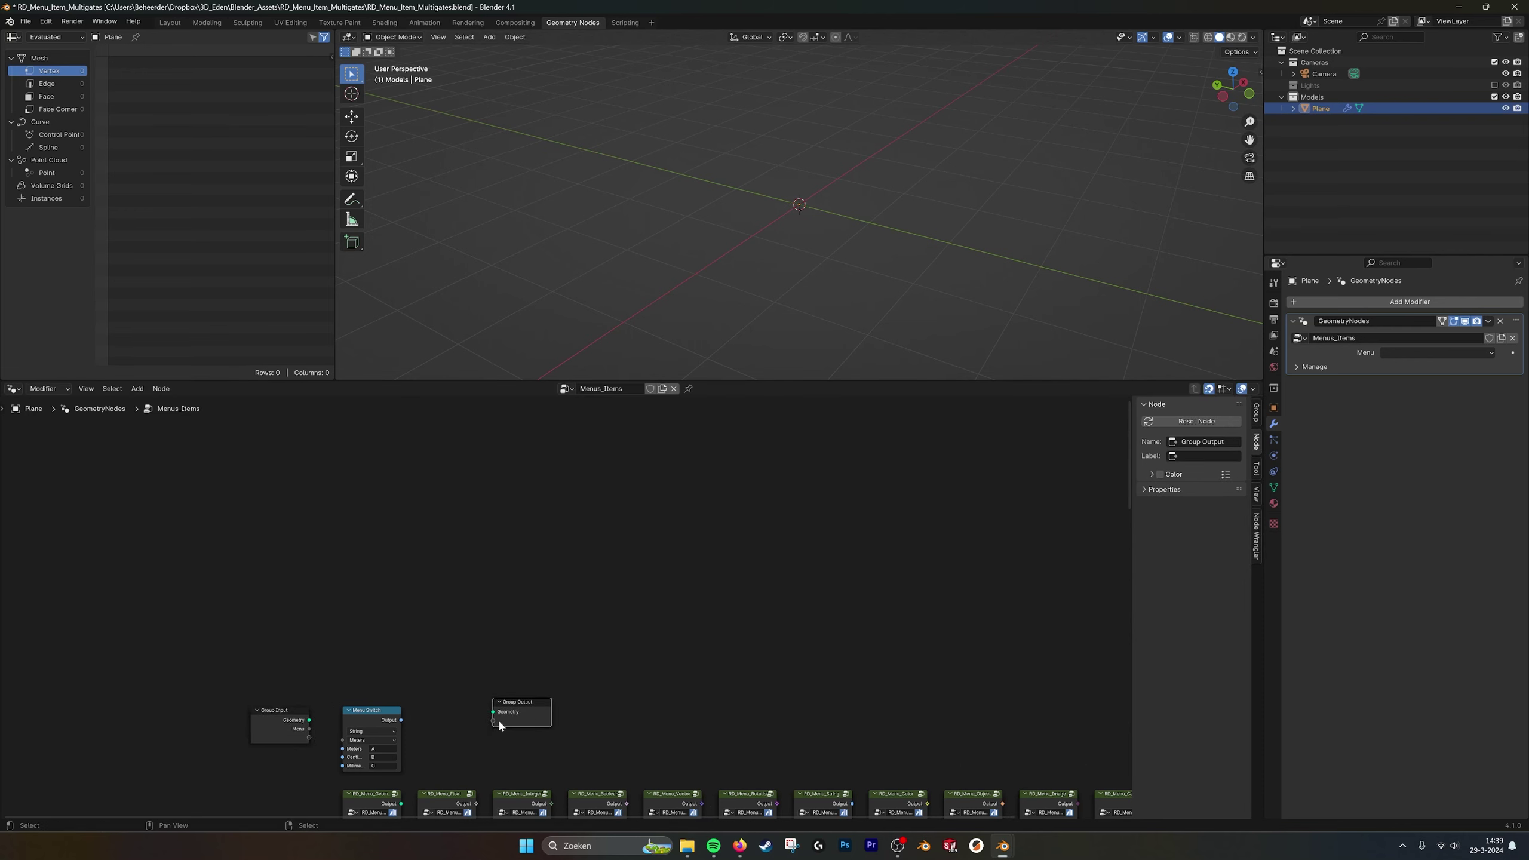
{"action": "middle_click_drag", "start_coordinate": [500, 726], "coordinate": [572, 555]}
{"action": "scroll", "coordinate": [644, 578], "scroll_direction": "up", "scroll_amount": 2}
{"action": "left_click", "coordinate": [608, 555]}
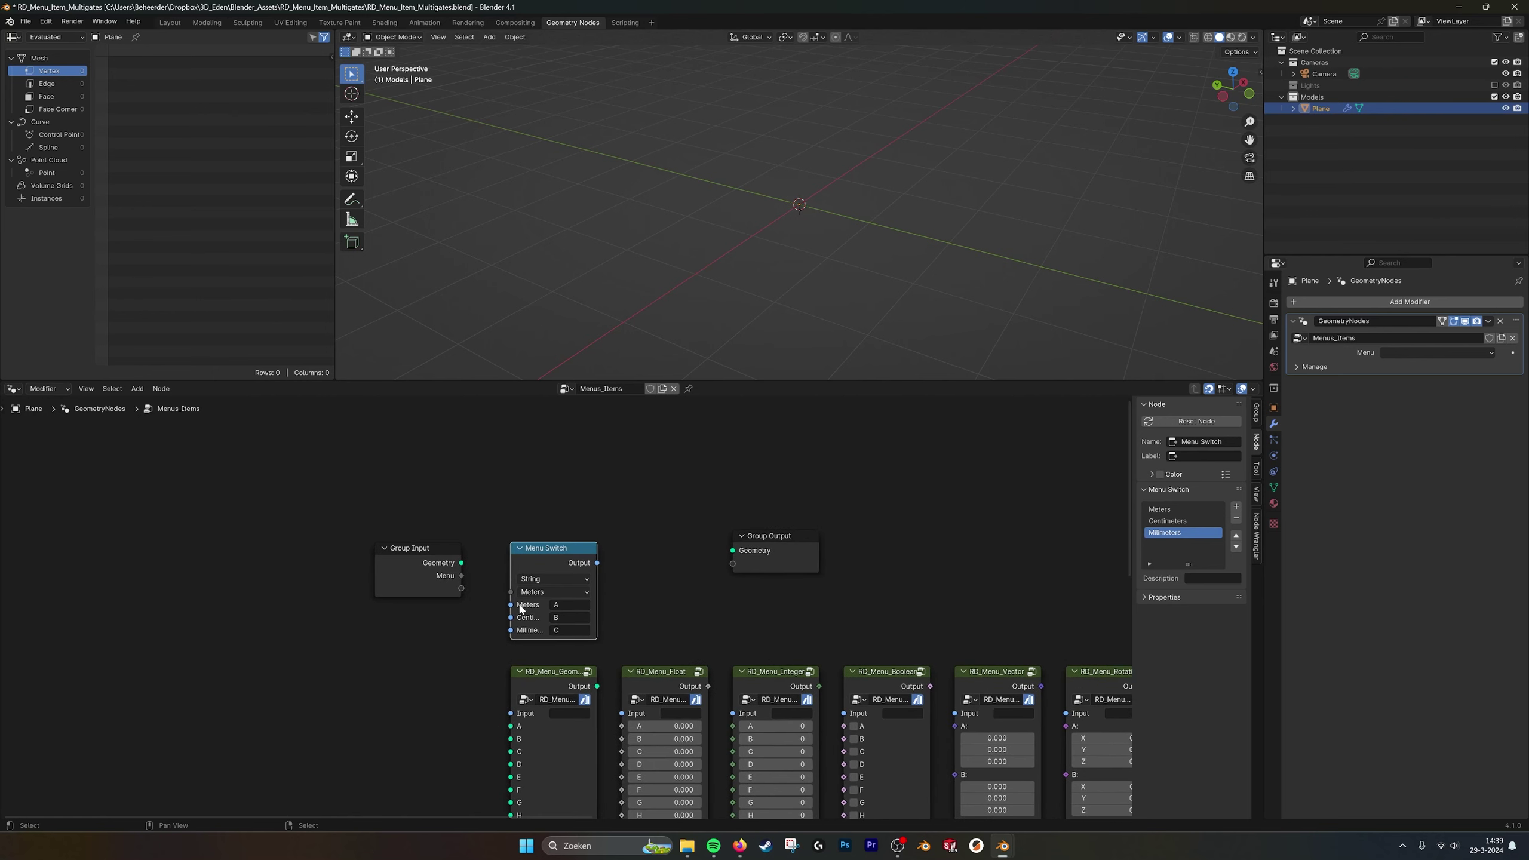
{"action": "left_click_drag", "start_coordinate": [458, 569], "coordinate": [431, 569]}
{"action": "scroll", "coordinate": [432, 578], "scroll_direction": "up", "scroll_amount": 1}
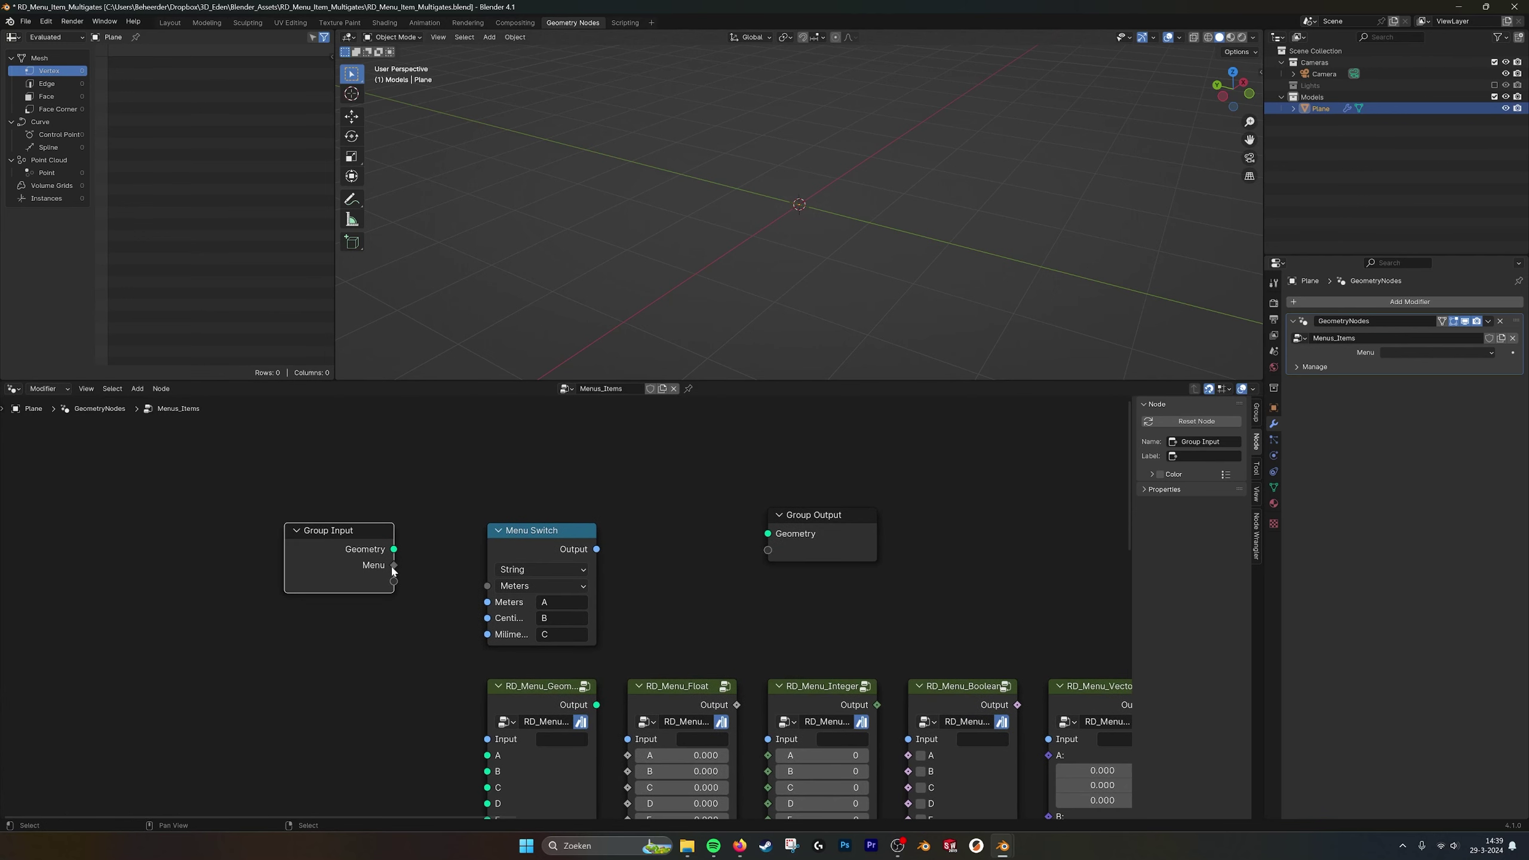
Remove the existing Menu input from the group interface and connect the String Menu Switch's Menu to Group Input as a new input.
{"action": "mouse_move", "coordinate": [395, 569]}
{"action": "left_click", "coordinate": [1256, 417]}
{"action": "left_click", "coordinate": [1193, 453]}
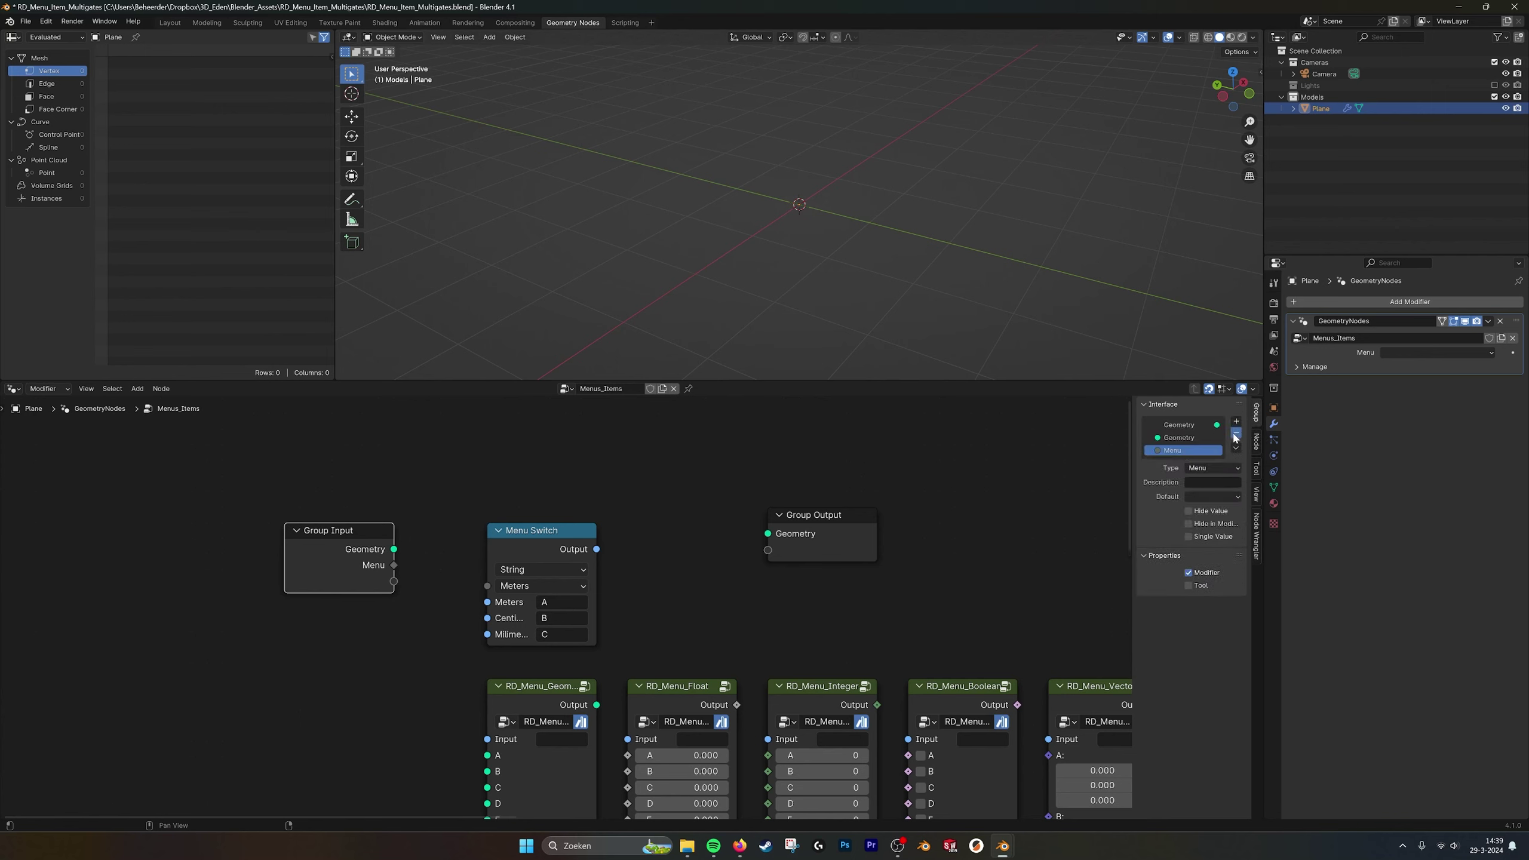
{"action": "left_click", "coordinate": [1235, 433]}
{"action": "middle_click_drag", "start_coordinate": [555, 549], "coordinate": [594, 542]}
{"action": "left_click_drag", "start_coordinate": [526, 579], "coordinate": [432, 558]}
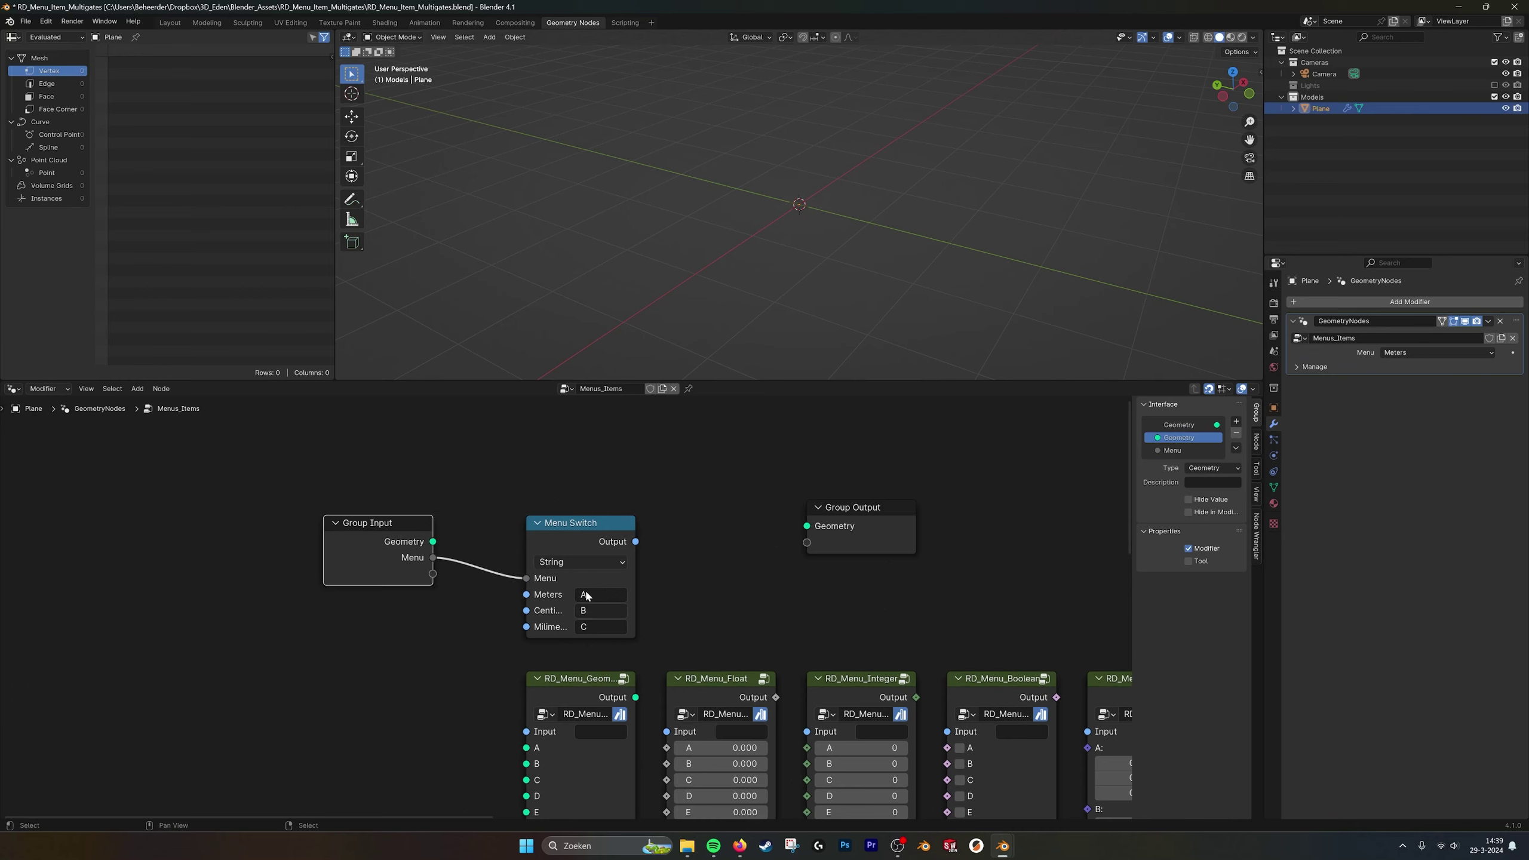
Move the Menu Switch higher and add two items to it after Millimeters.
{"action": "left_click", "coordinate": [577, 527]}
{"action": "left_click", "coordinate": [1257, 443]}
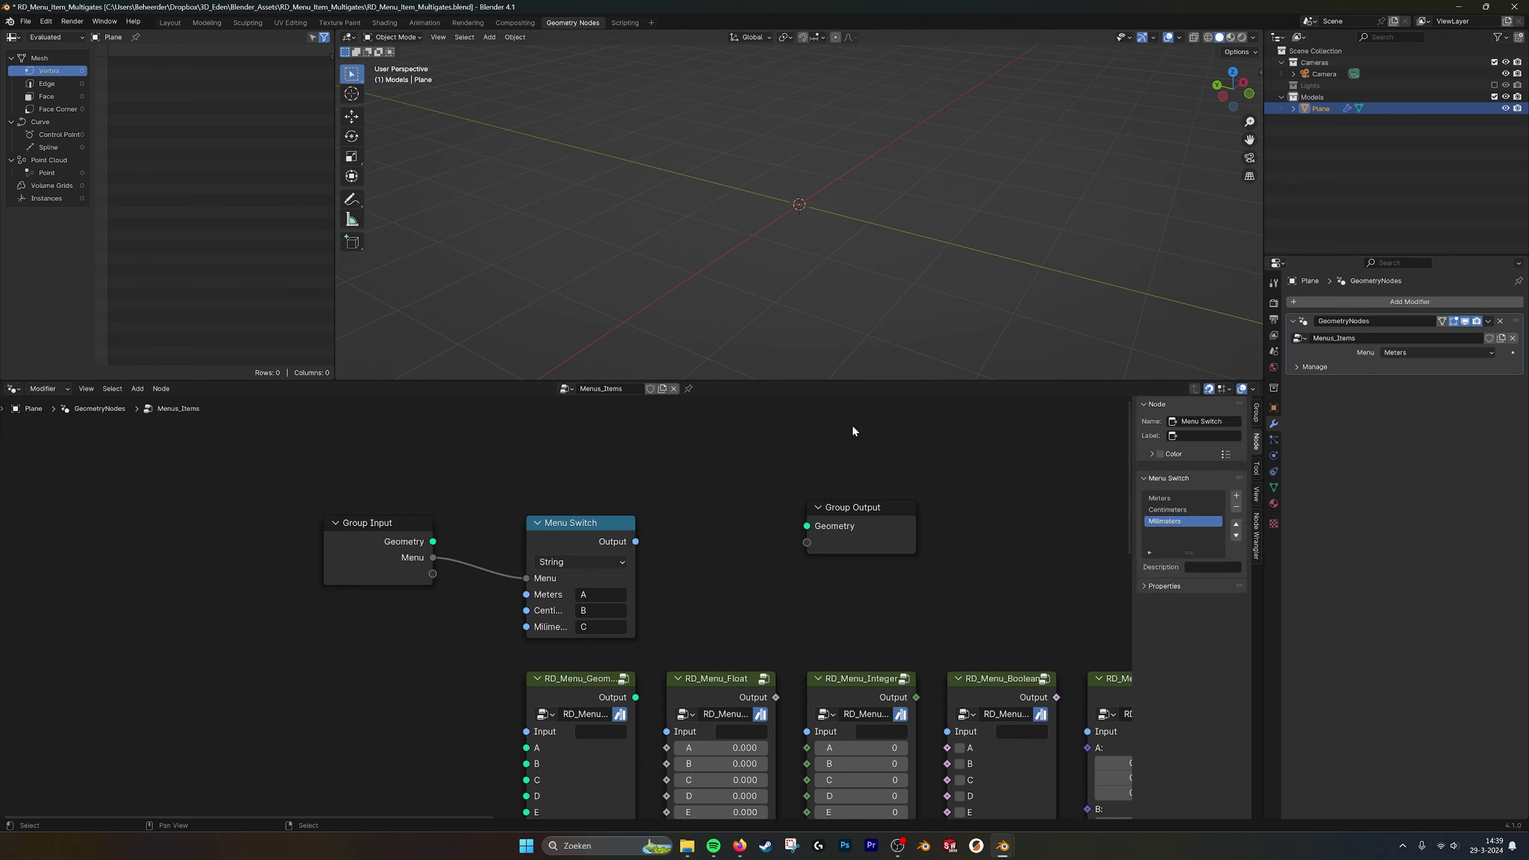
{"action": "middle_click_drag", "start_coordinate": [628, 528], "coordinate": [598, 501]}
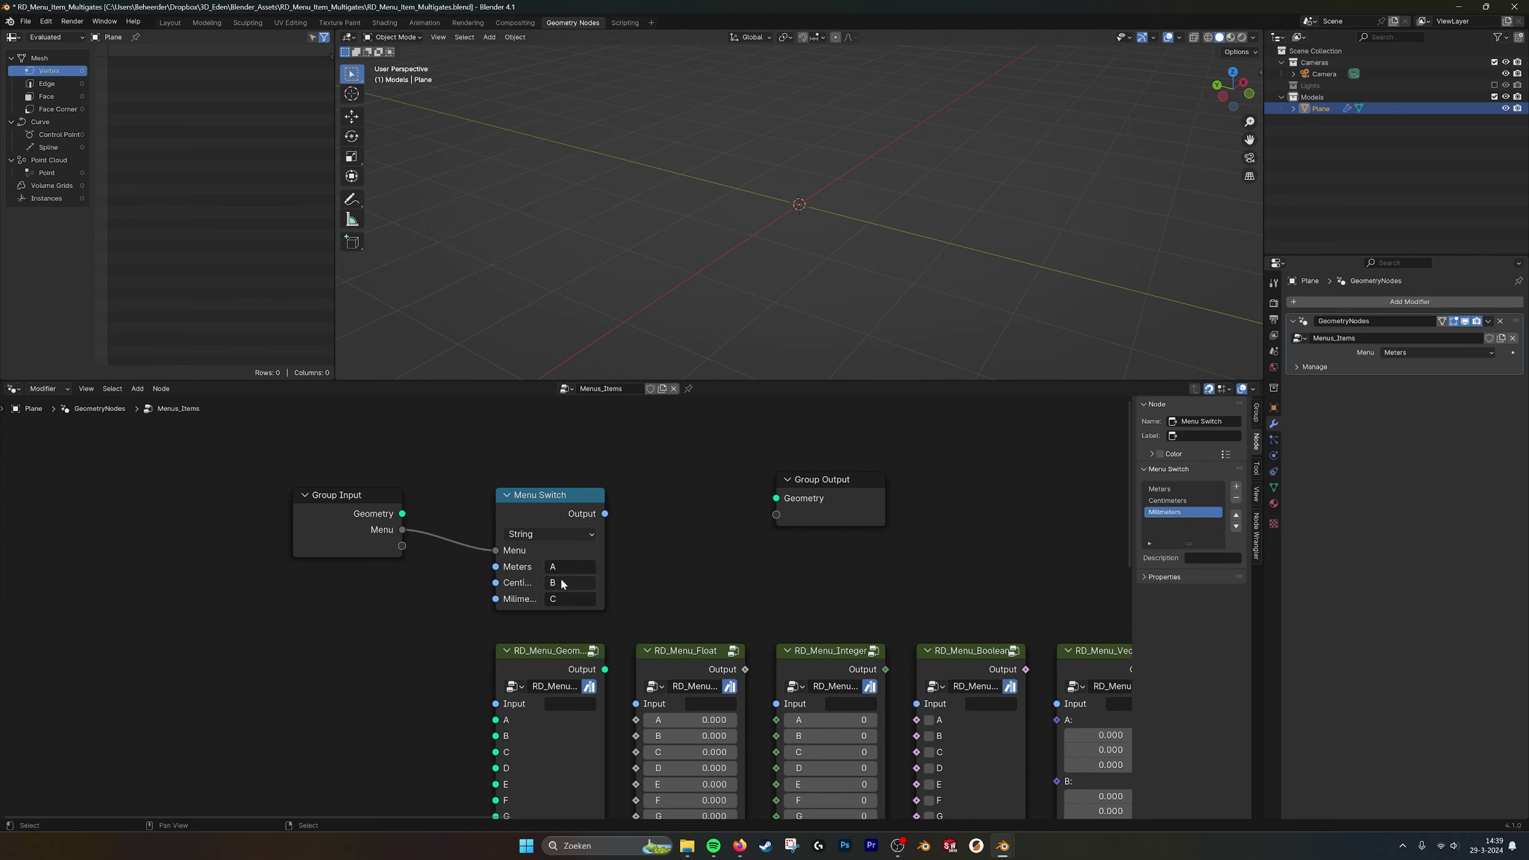
{"action": "left_click_drag", "start_coordinate": [568, 495], "coordinate": [584, 433]}
{"action": "left_click", "coordinate": [1236, 507]}
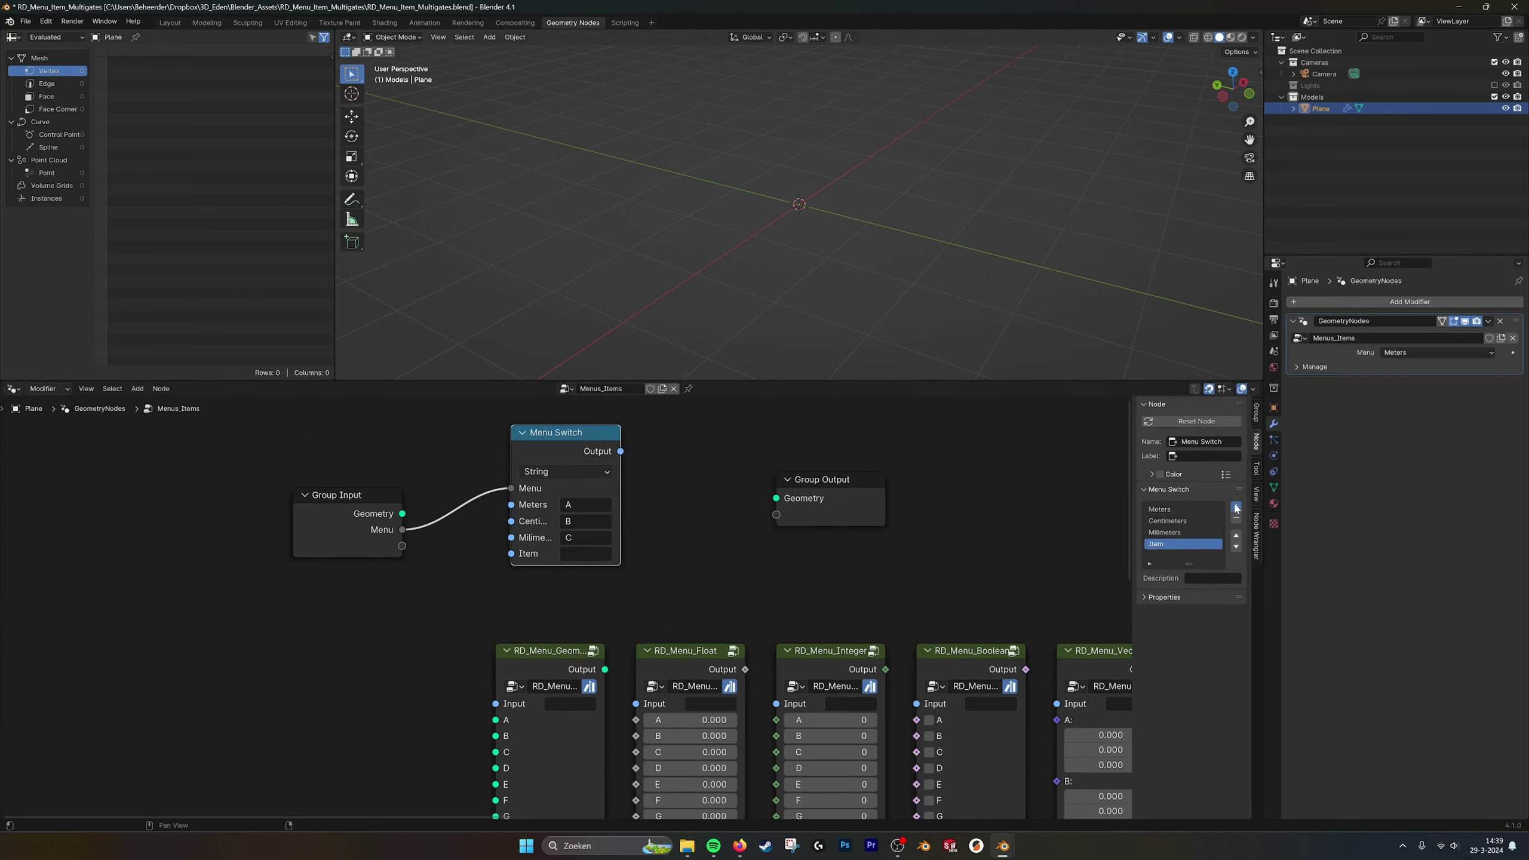
{"action": "left_click", "coordinate": [1236, 507]}
Rename the Menu Switch's two new items as Feet and Inches.
{"action": "left_click", "coordinate": [1167, 545]}
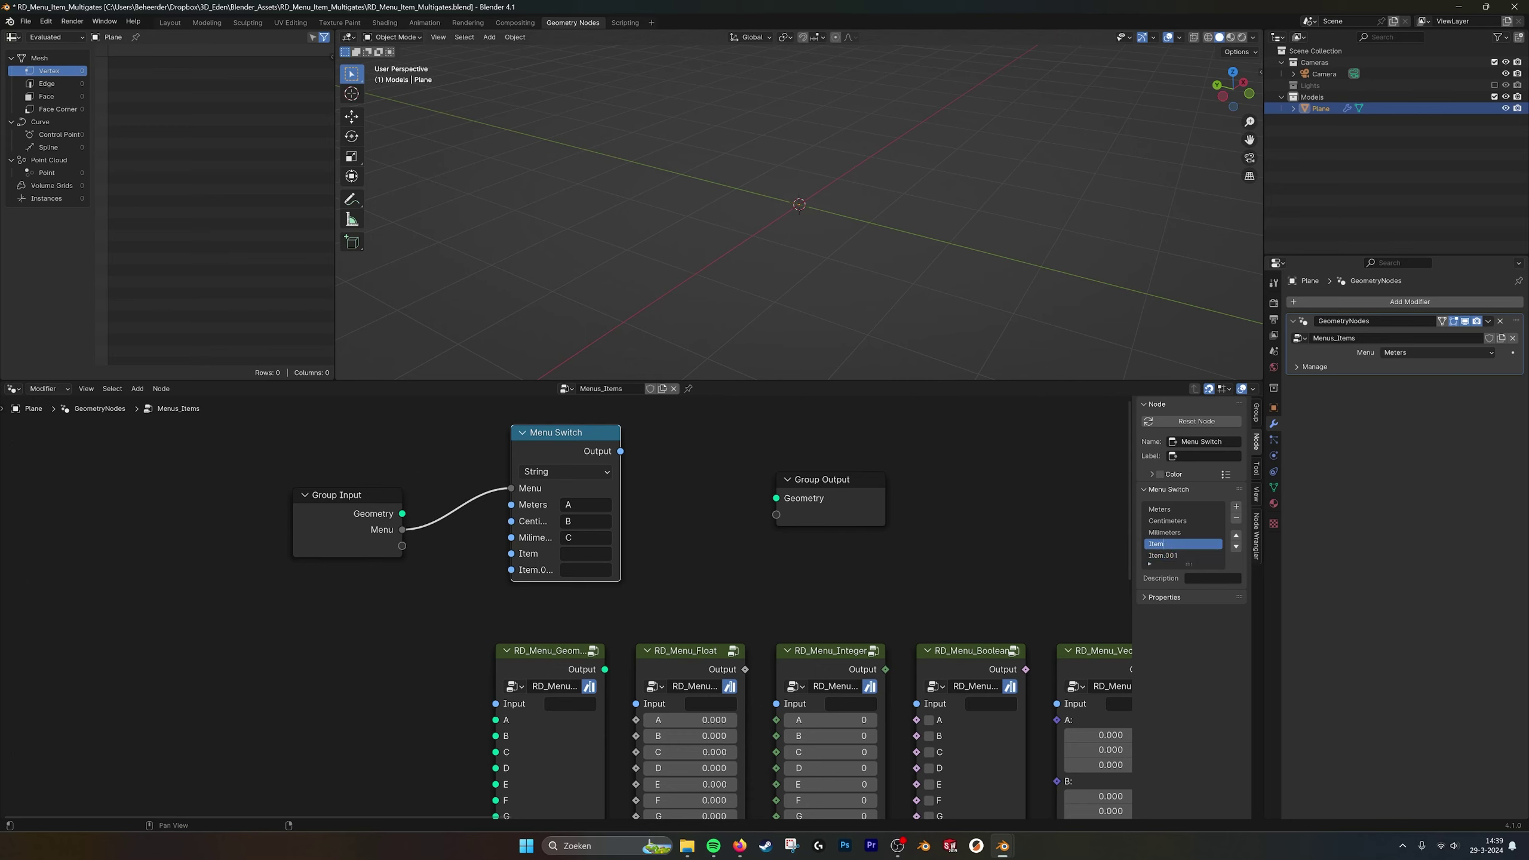
{"action": "key", "text": "BackSpace"}
{"action": "type", "text": "Feet"}
{"action": "key", "text": "Return"}
{"action": "double_click", "coordinate": [1165, 556]}
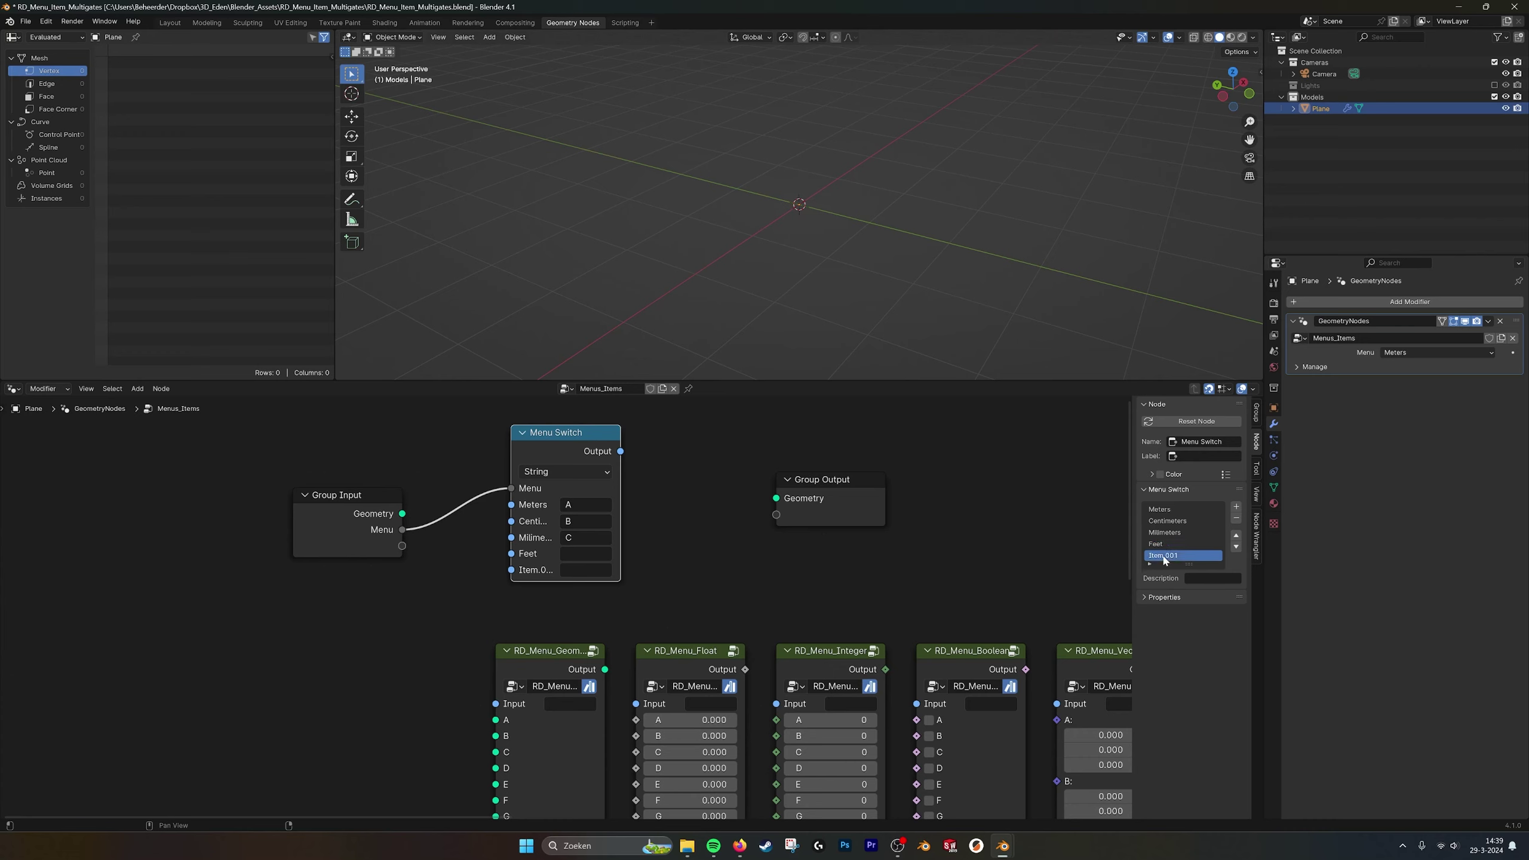
{"action": "key", "text": "BackSpace"}
{"action": "type", "text": "Inches"}
{"action": "key", "text": "Return"}
Set the Menu Switch's Feet string to D and its Inches string to E, and shift the node slightly.
{"action": "left_click", "coordinate": [584, 554]}
{"action": "type", "text": "D"}
{"action": "key", "text": "Tab"}
{"action": "type", "text": "E"}
{"action": "key", "text": "Return"}
{"action": "left_click_drag", "start_coordinate": [575, 438], "coordinate": [560, 438]}
Examine the A to J inputs of the RD_Menu node groups and compare them with the Menu Switch's letter values.
{"action": "middle_click_drag", "start_coordinate": [559, 677], "coordinate": [536, 579]}
{"action": "scroll", "coordinate": [555, 596], "scroll_direction": "down", "scroll_amount": 3}
{"action": "scroll", "coordinate": [550, 608], "scroll_direction": "up", "scroll_amount": 2}
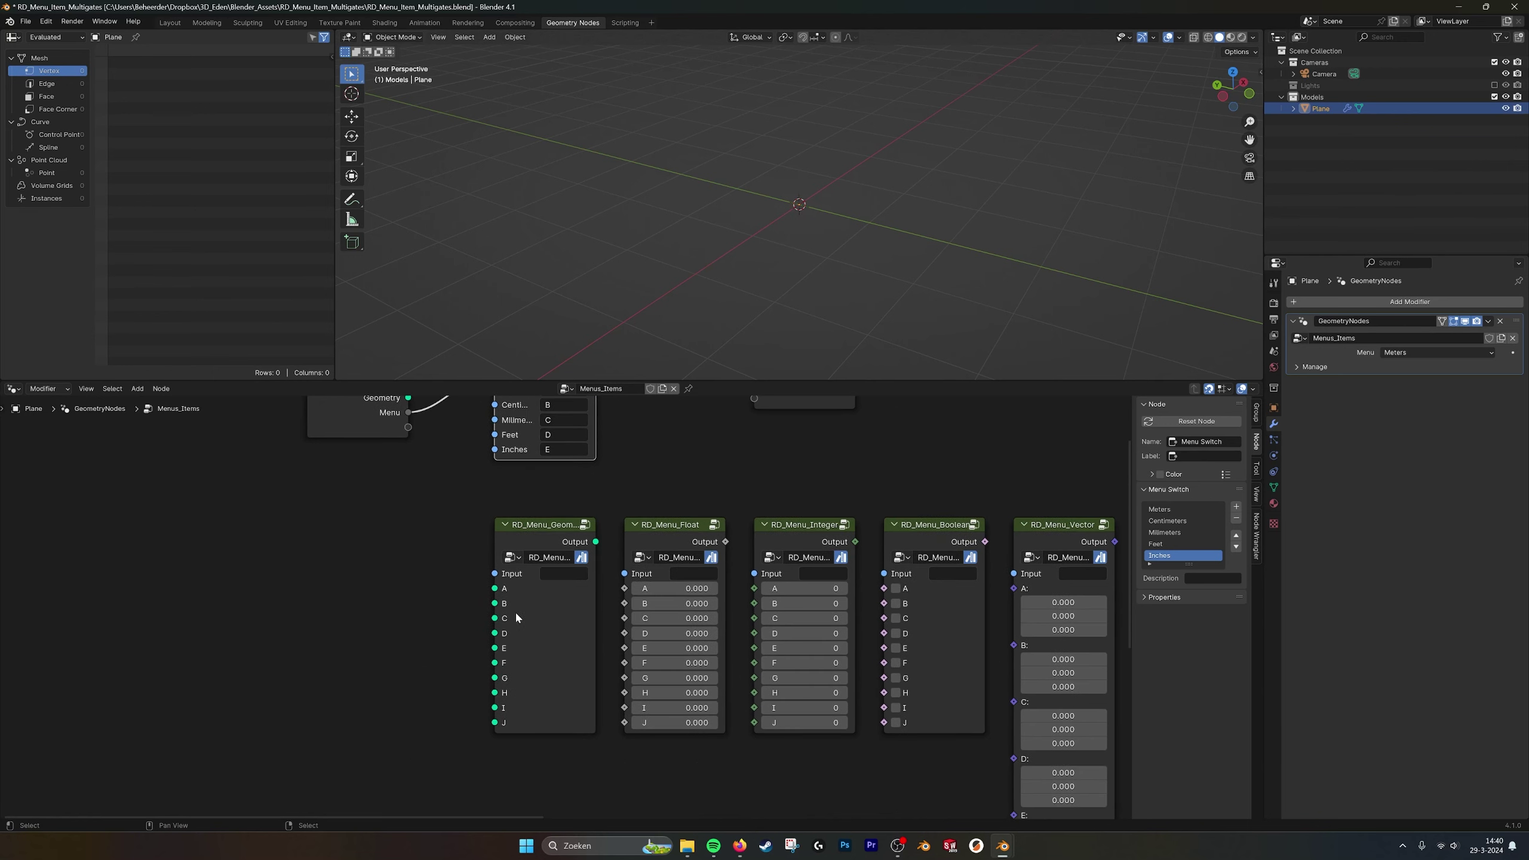
{"action": "scroll", "coordinate": [516, 618], "scroll_direction": "up", "scroll_amount": 3, "text": "shift"}
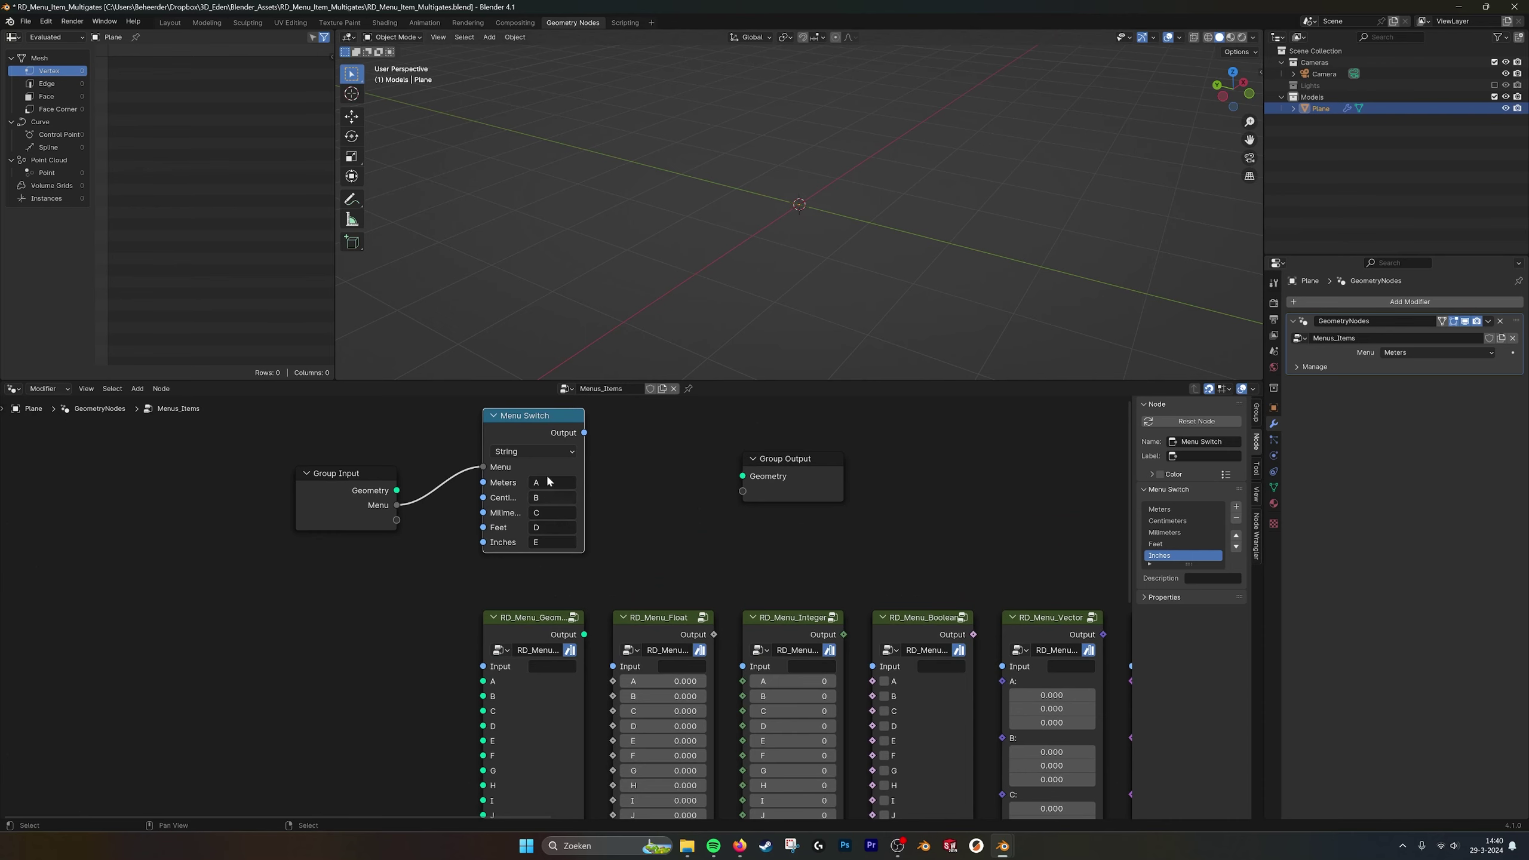
{"action": "scroll", "coordinate": [547, 560], "scroll_direction": "down", "scroll_amount": 1, "text": "shift"}
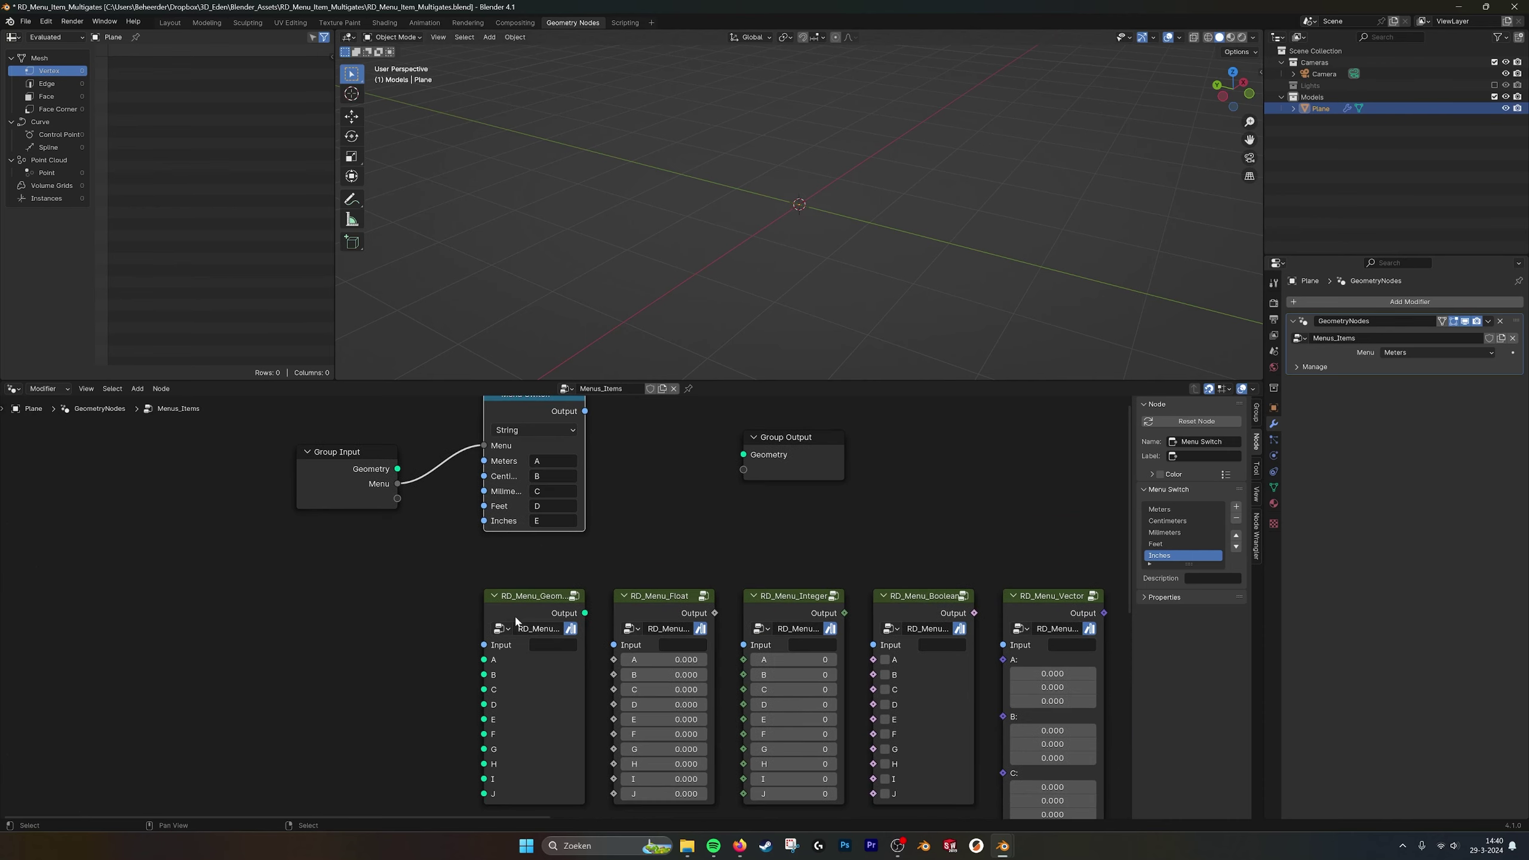
{"action": "scroll", "coordinate": [538, 629], "scroll_direction": "down", "scroll_amount": 1}
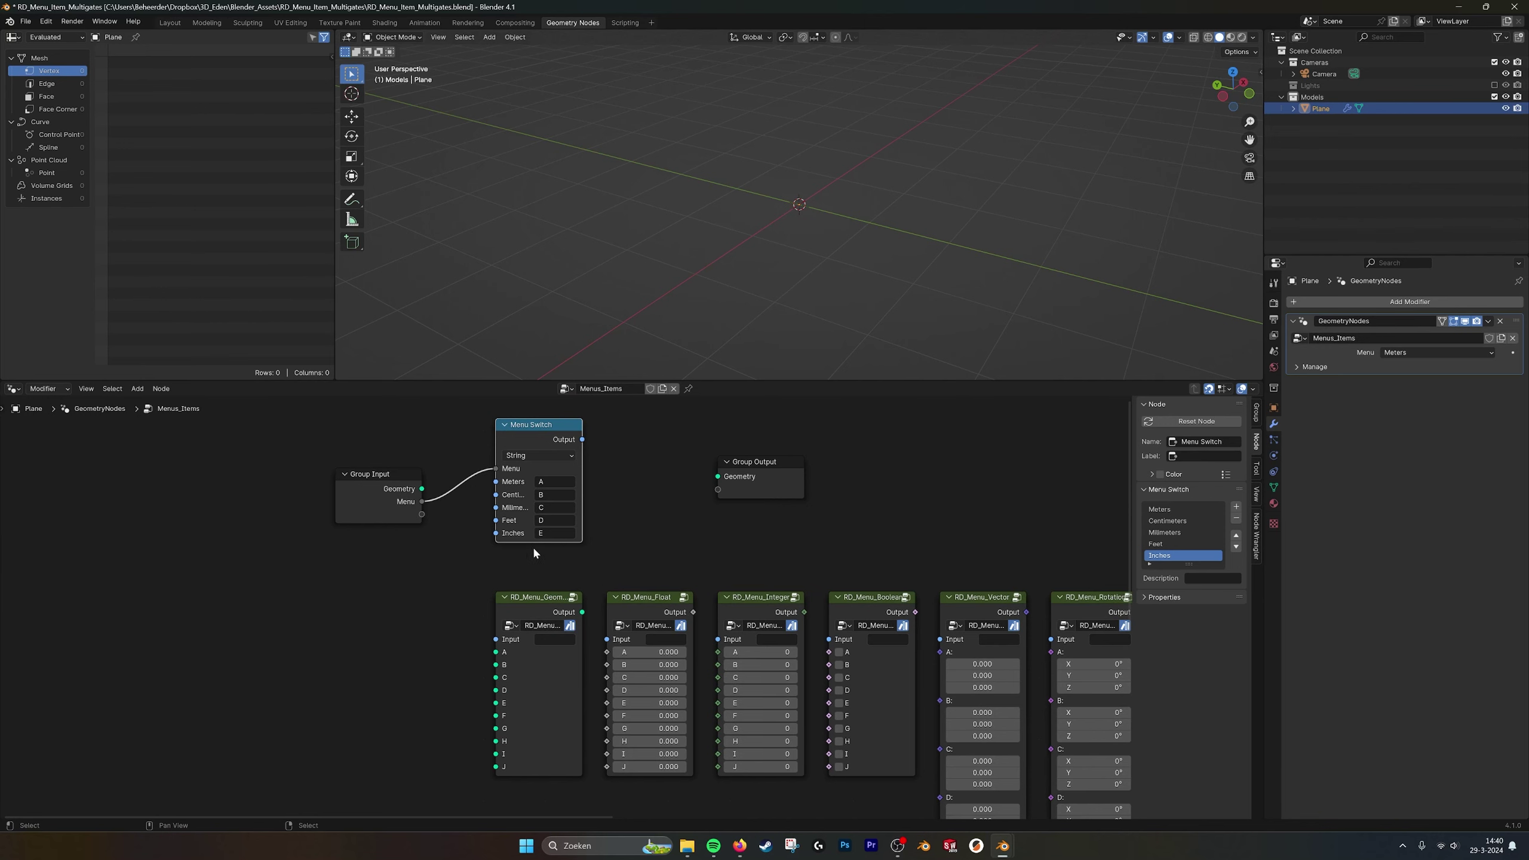
{"action": "middle_click_drag", "start_coordinate": [536, 549], "coordinate": [530, 546]}
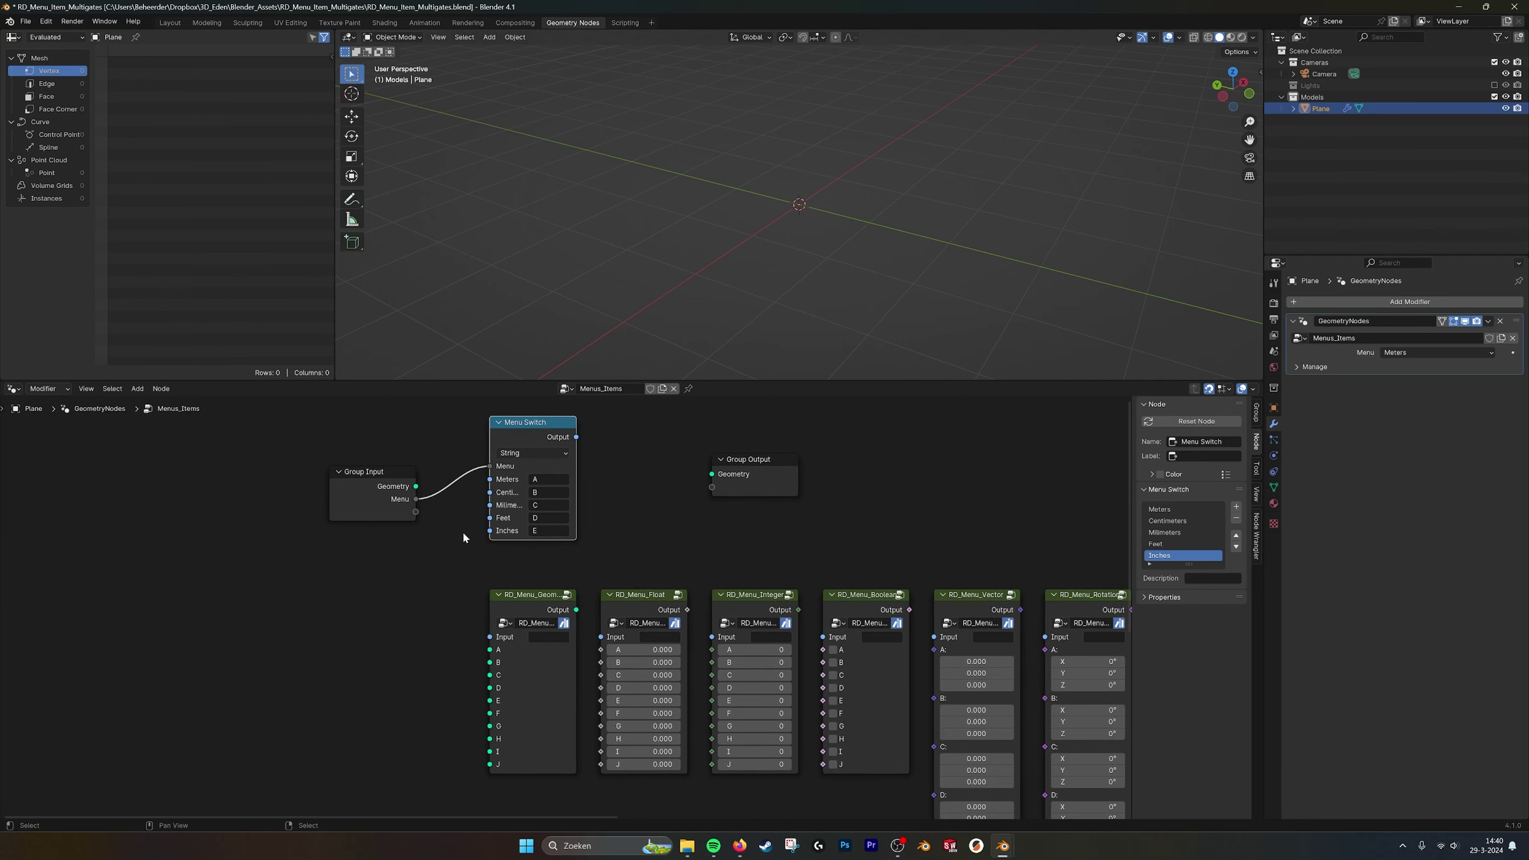
{"action": "scroll", "coordinate": [464, 538], "scroll_direction": "down", "scroll_amount": 1}
Move Group Input, Menu Switch and Group Output higher above the RD_Menu row, and place Group Output farther from the Menu Switch.
{"action": "left_click_drag", "start_coordinate": [363, 430], "coordinate": [741, 436]}
{"action": "left_click", "coordinate": [613, 438]}
{"action": "middle_click_drag", "start_coordinate": [599, 449], "coordinate": [558, 506]}
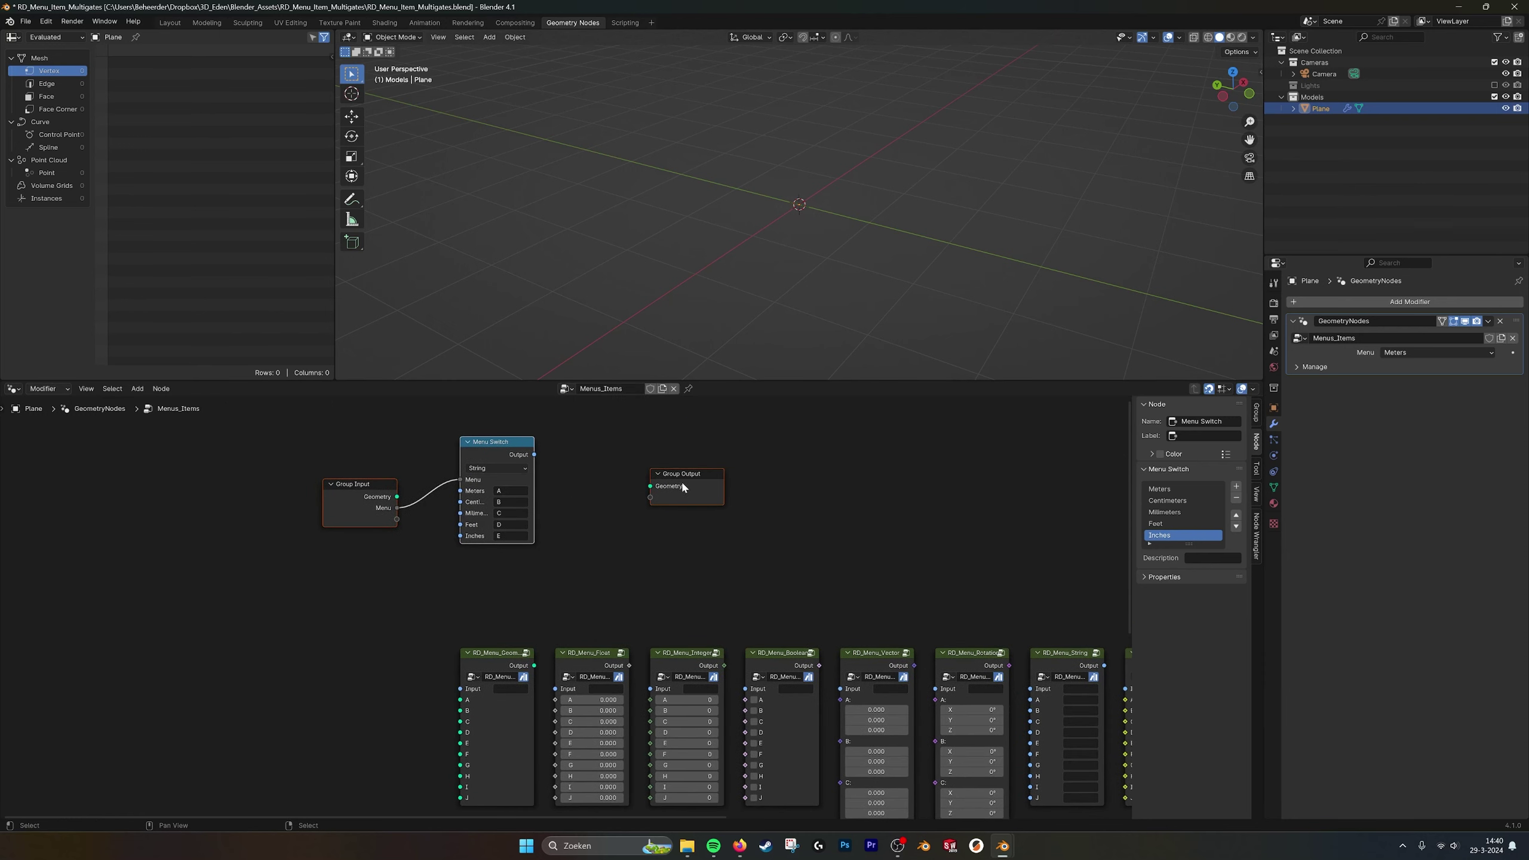
{"action": "left_click_drag", "start_coordinate": [682, 481], "coordinate": [870, 481]}
Duplicate the RD_Menu geometry node group beside the Menu Switch and connect the Menu Switch's Output to its Input.
{"action": "left_click", "coordinate": [504, 658]}
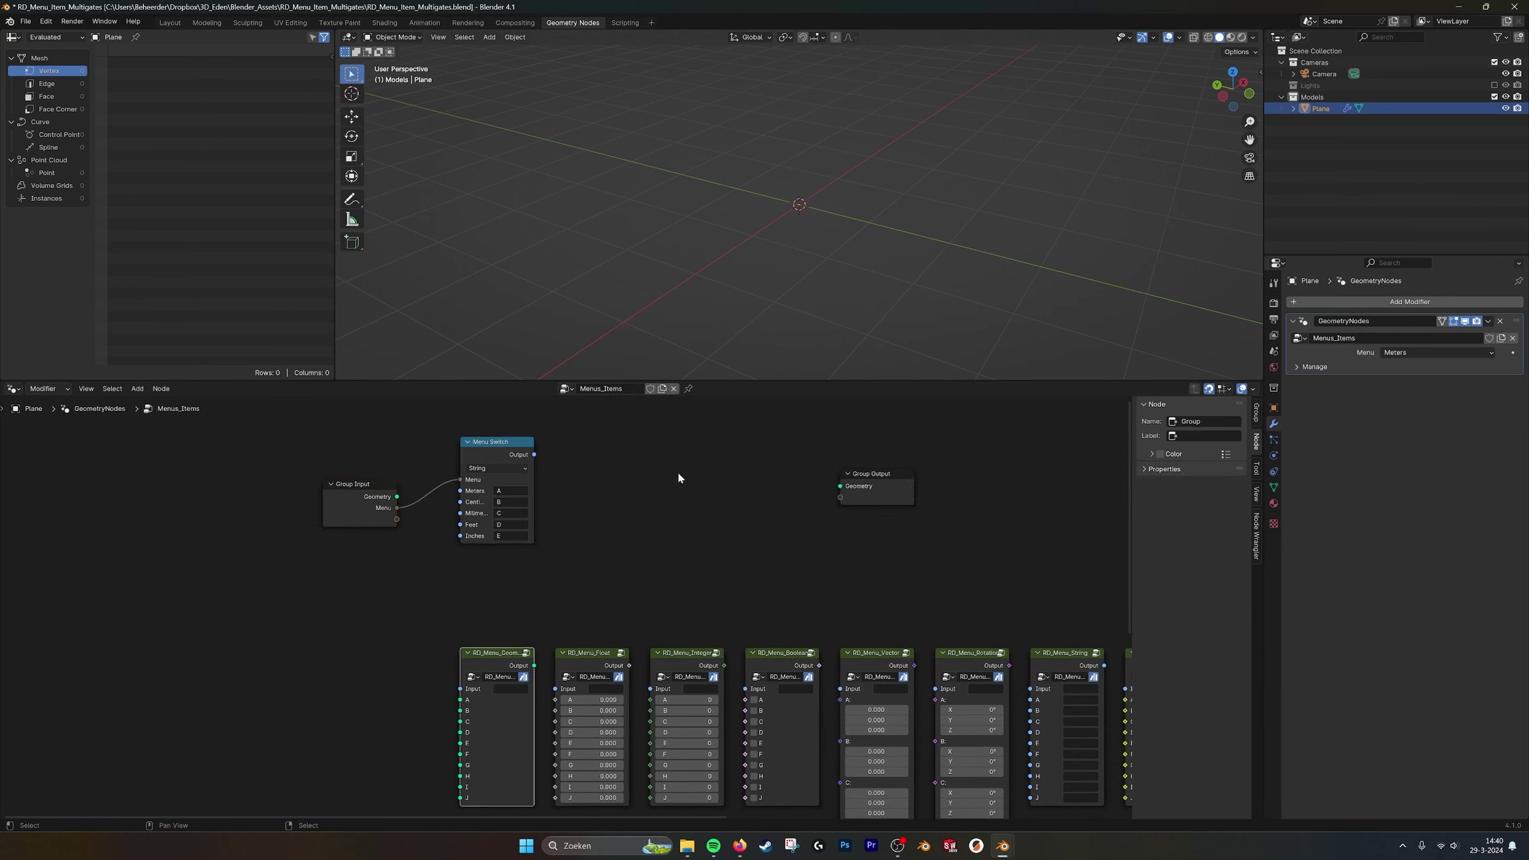
{"action": "key", "text": "shift+d"}
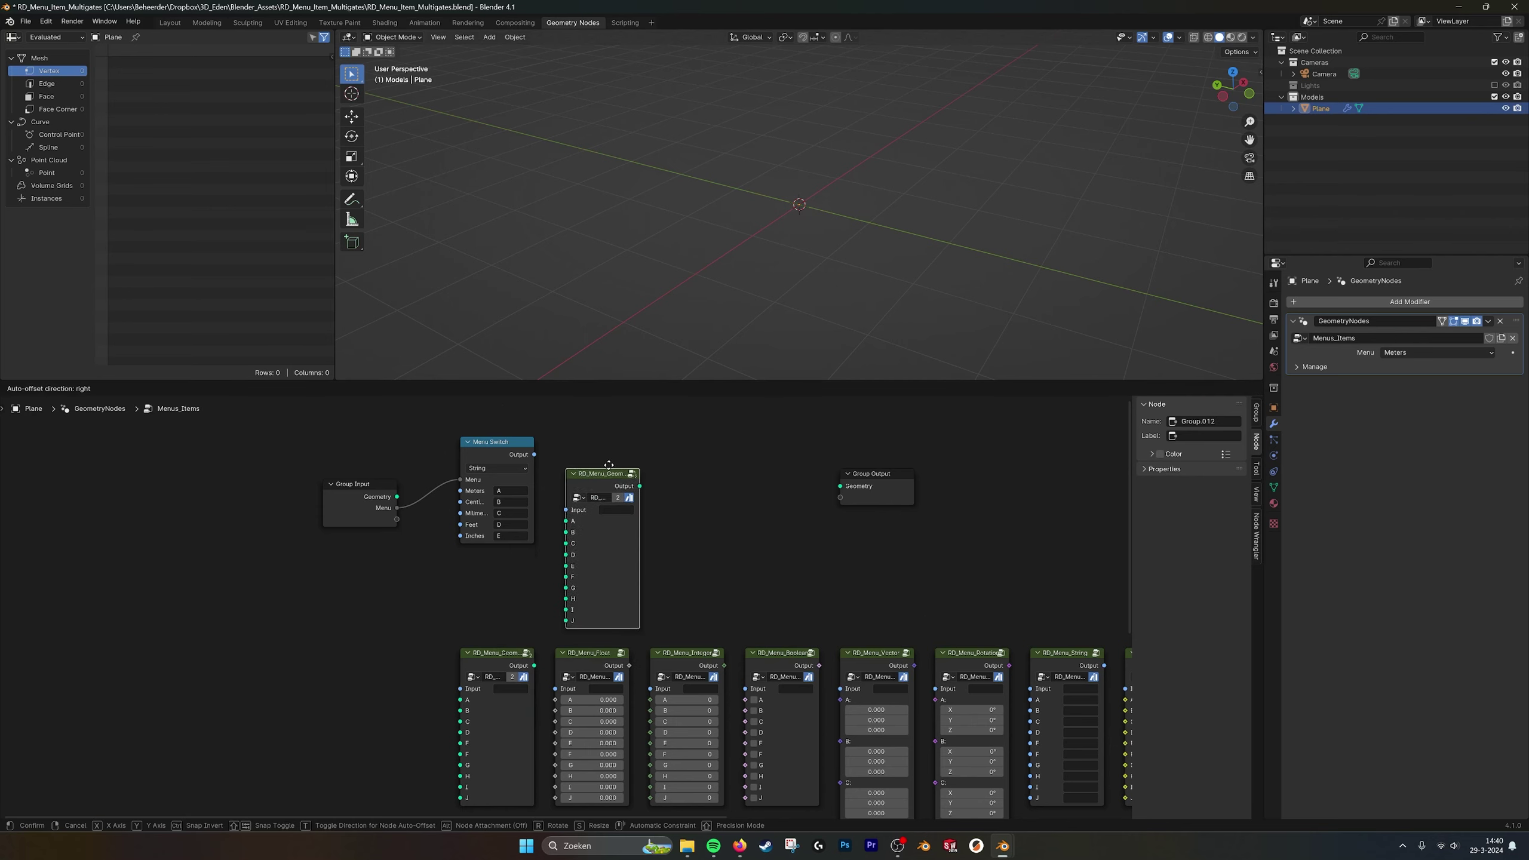
{"action": "left_click", "coordinate": [533, 457]}
{"action": "scroll", "coordinate": [534, 456], "scroll_direction": "up", "scroll_amount": 2}
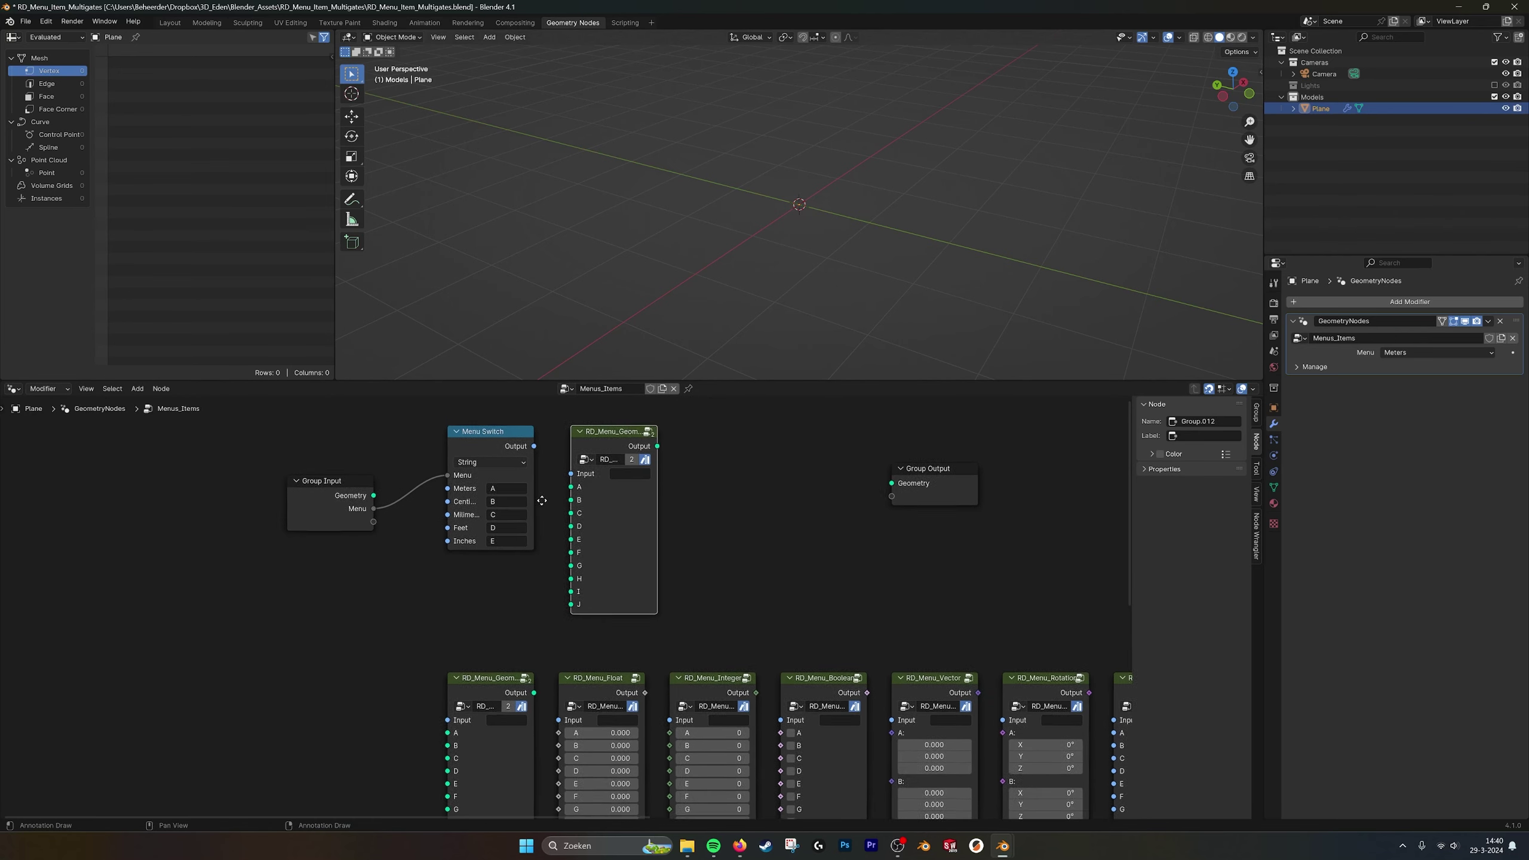
{"action": "left_click_drag", "start_coordinate": [533, 455], "coordinate": [573, 488]}
{"action": "middle_click_drag", "start_coordinate": [593, 511], "coordinate": [582, 516]}
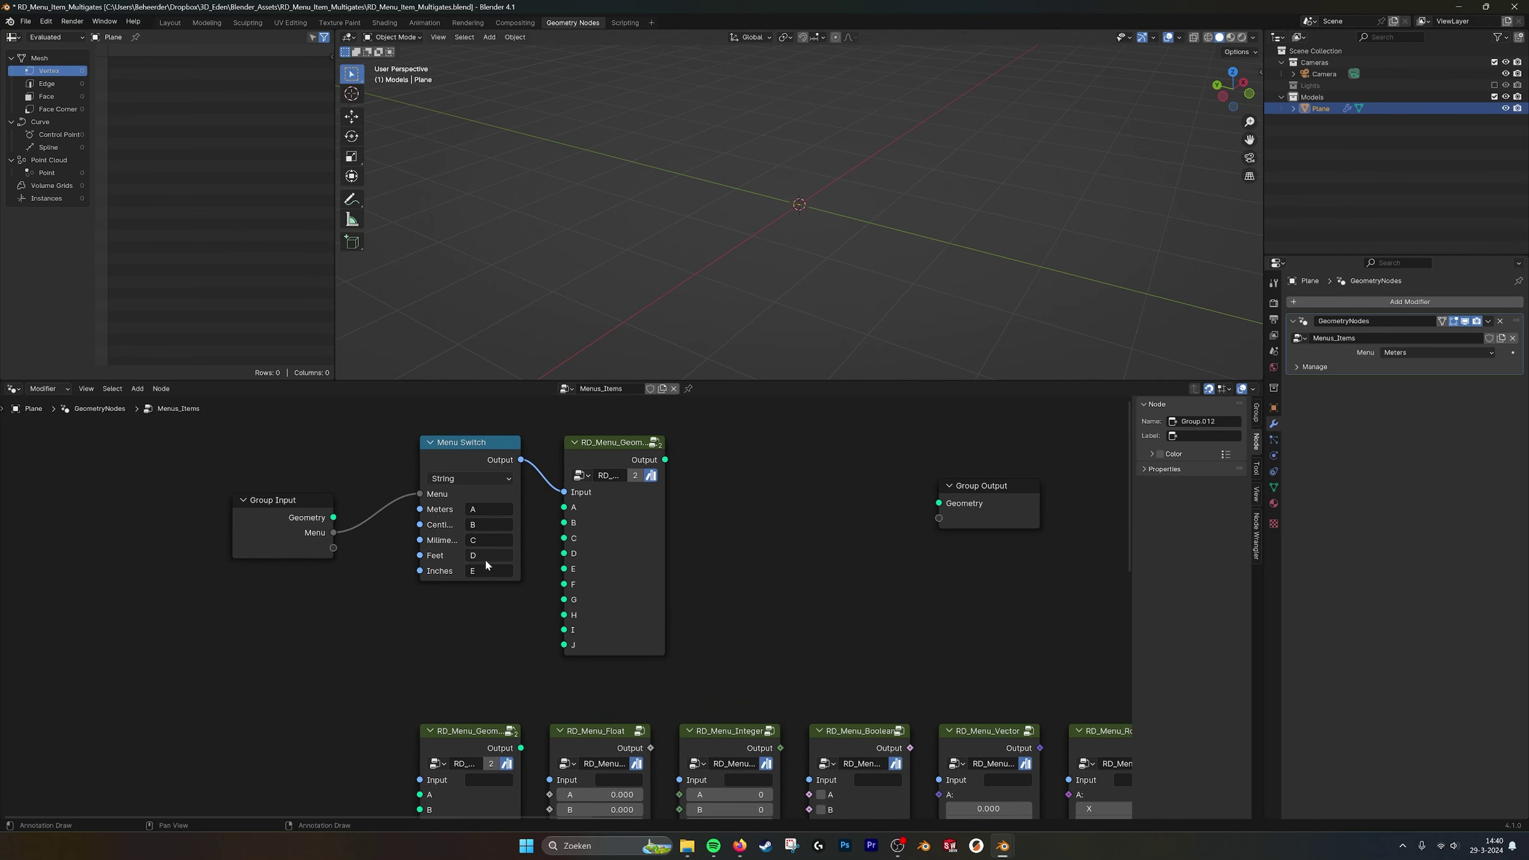
Connect the duplicated RD_Menu geometry group's Output to Group Output's Geometry, and move the group closer to Group Output.
{"action": "left_click", "coordinate": [1421, 351]}
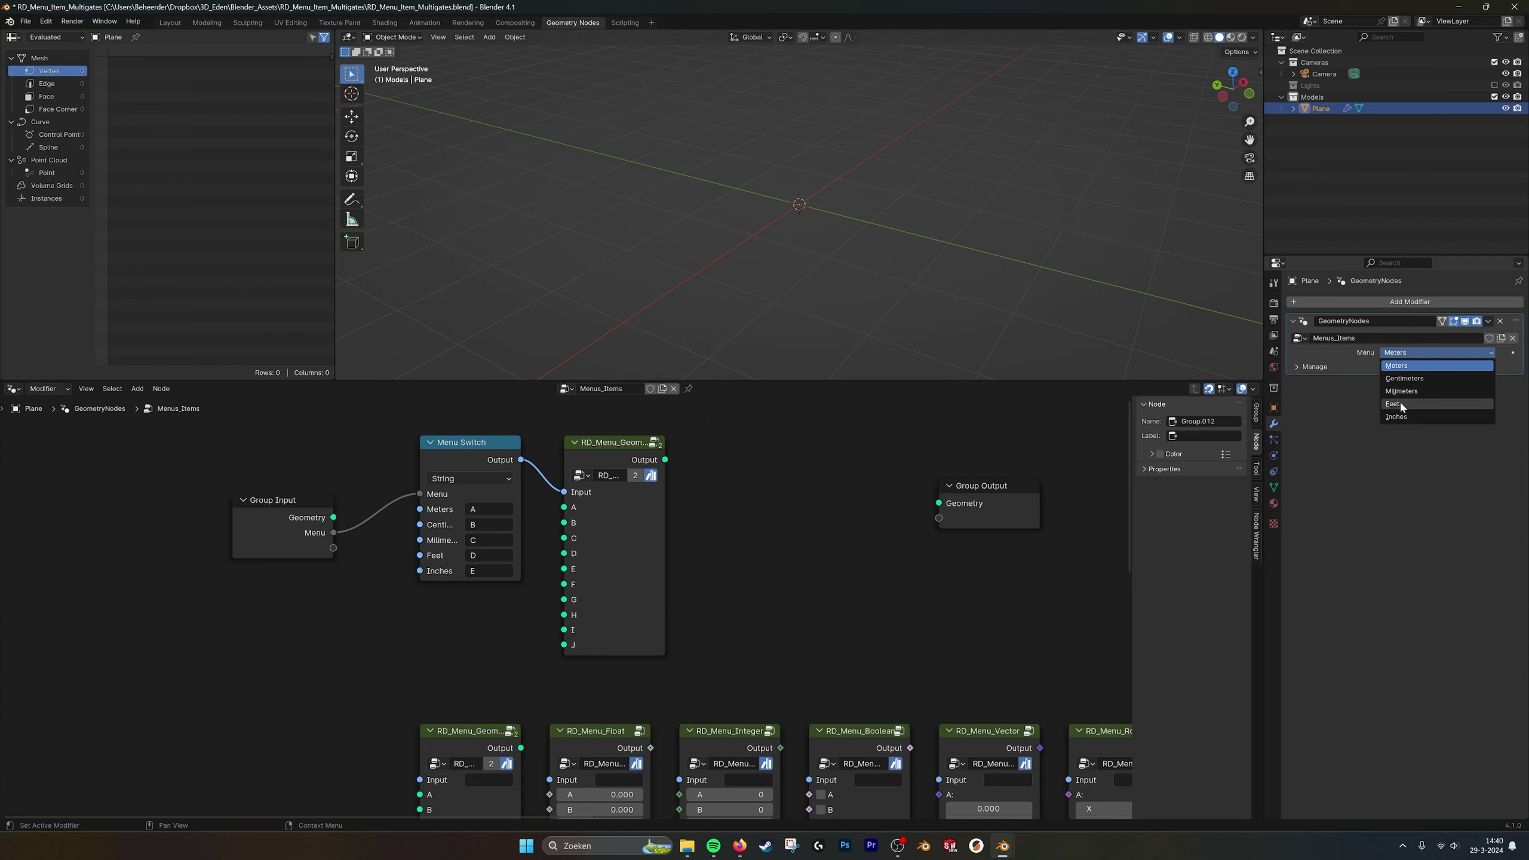
{"action": "middle_click_drag", "start_coordinate": [686, 476], "coordinate": [657, 491]}
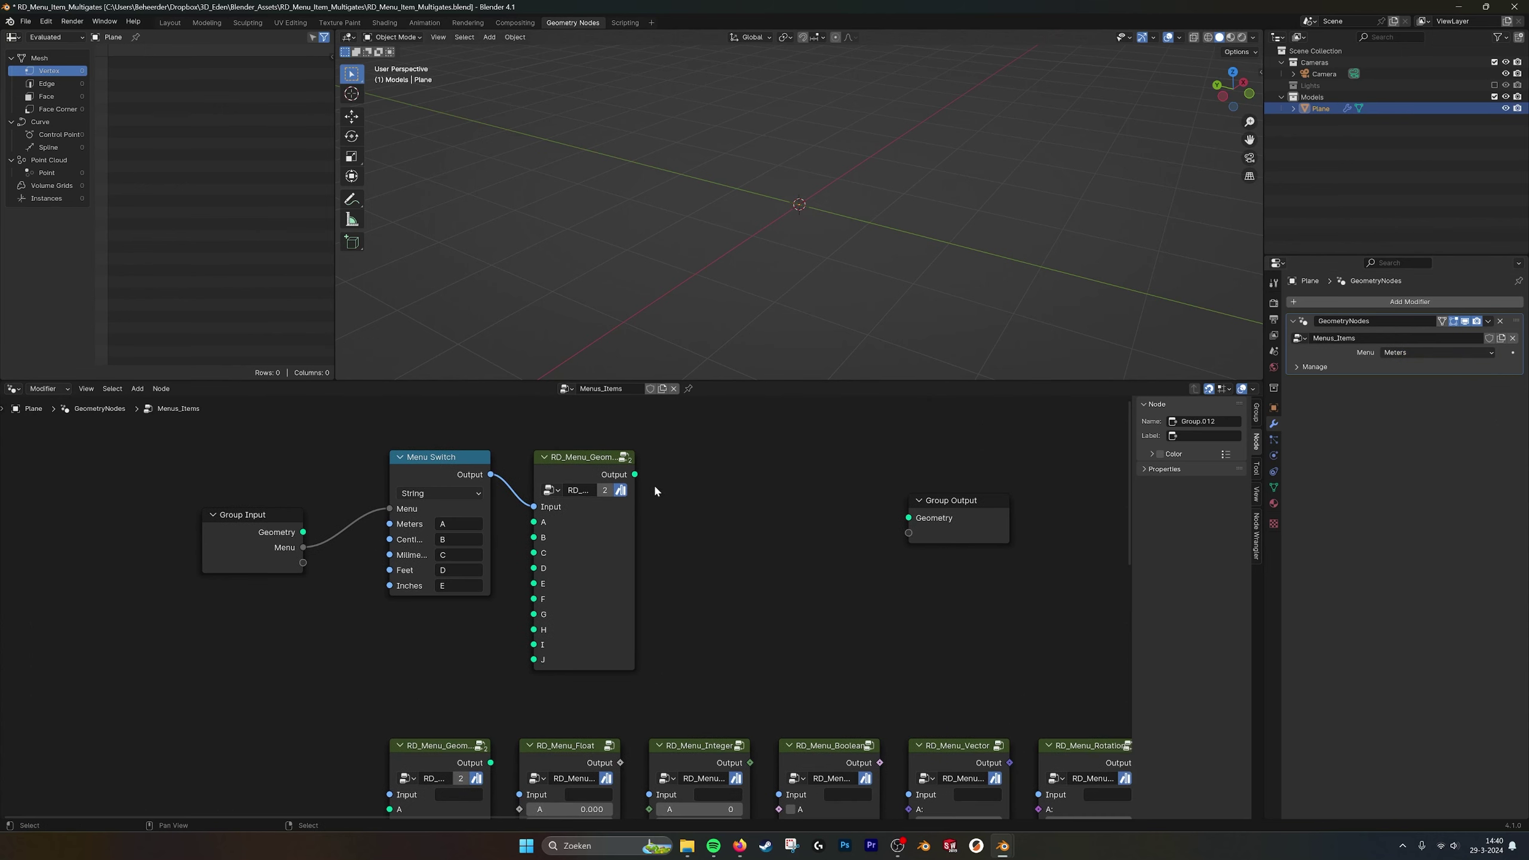
{"action": "left_click_drag", "start_coordinate": [634, 475], "coordinate": [909, 517]}
{"action": "left_click_drag", "start_coordinate": [581, 457], "coordinate": [753, 443]}
Add an Ico Sphere node and a Cube node one above the other, between the Menu Switch and the RD_Menu geometry group.
{"action": "key", "text": "shift+a"}
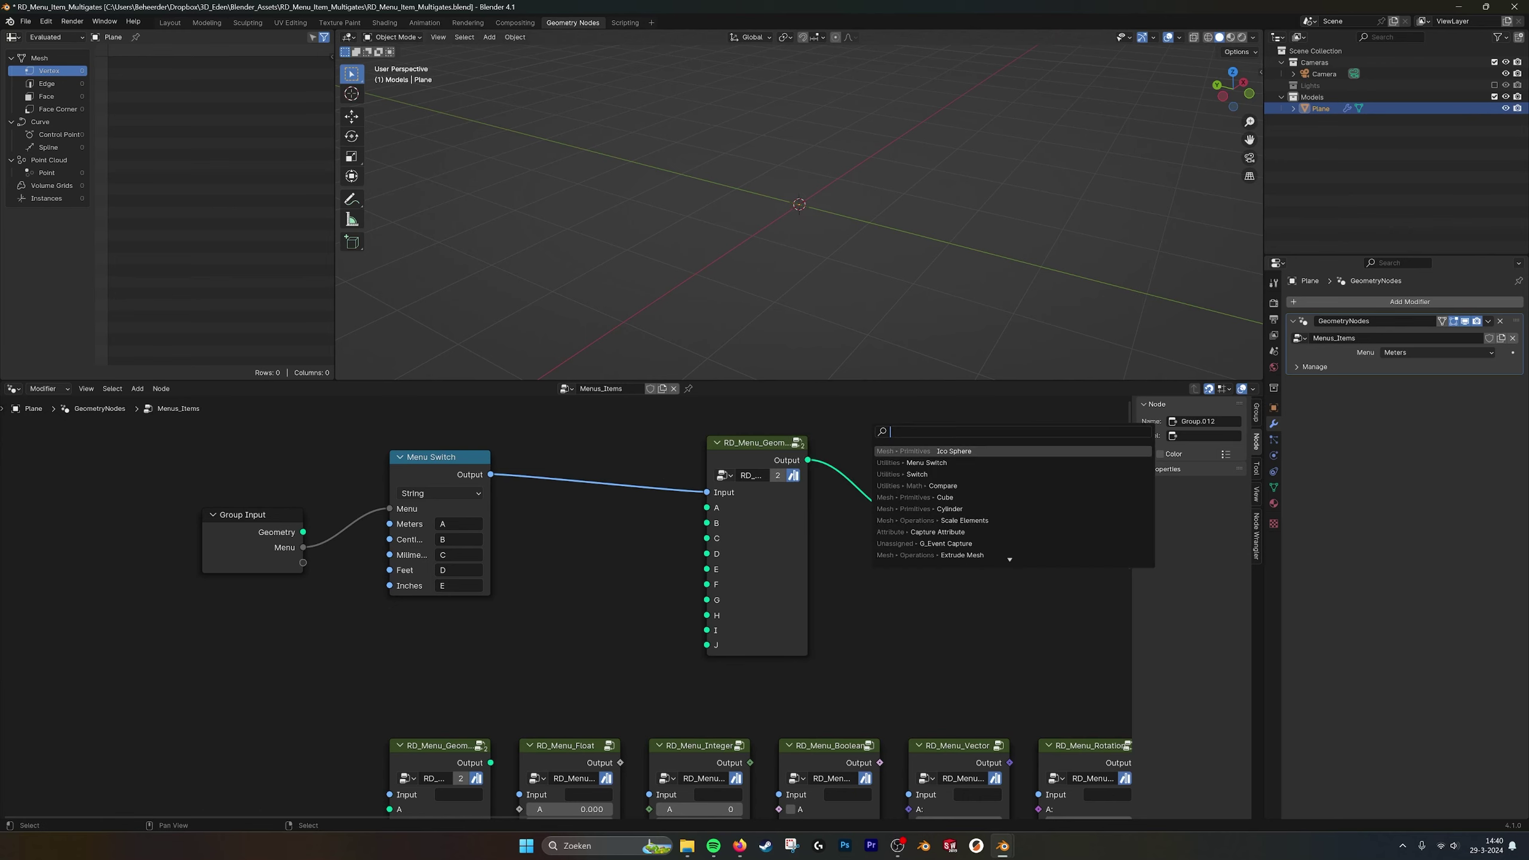
{"action": "type", "text": "ico\\"}
{"action": "key", "text": "BackSpace"}
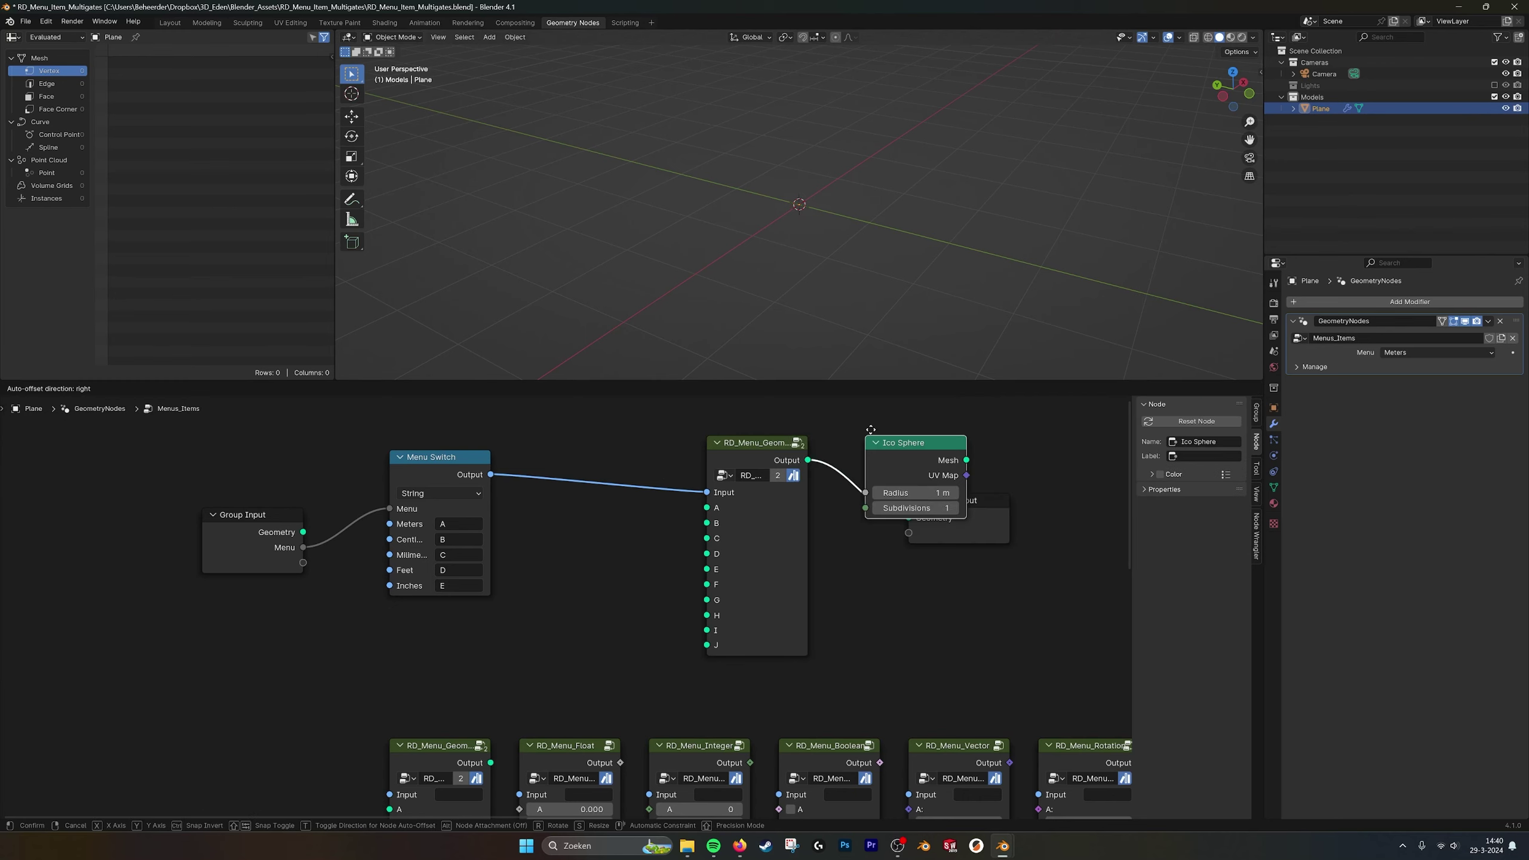
{"action": "key", "text": "Return"}
{"action": "left_click", "coordinate": [570, 441]}
{"action": "key", "text": "shift+a"}
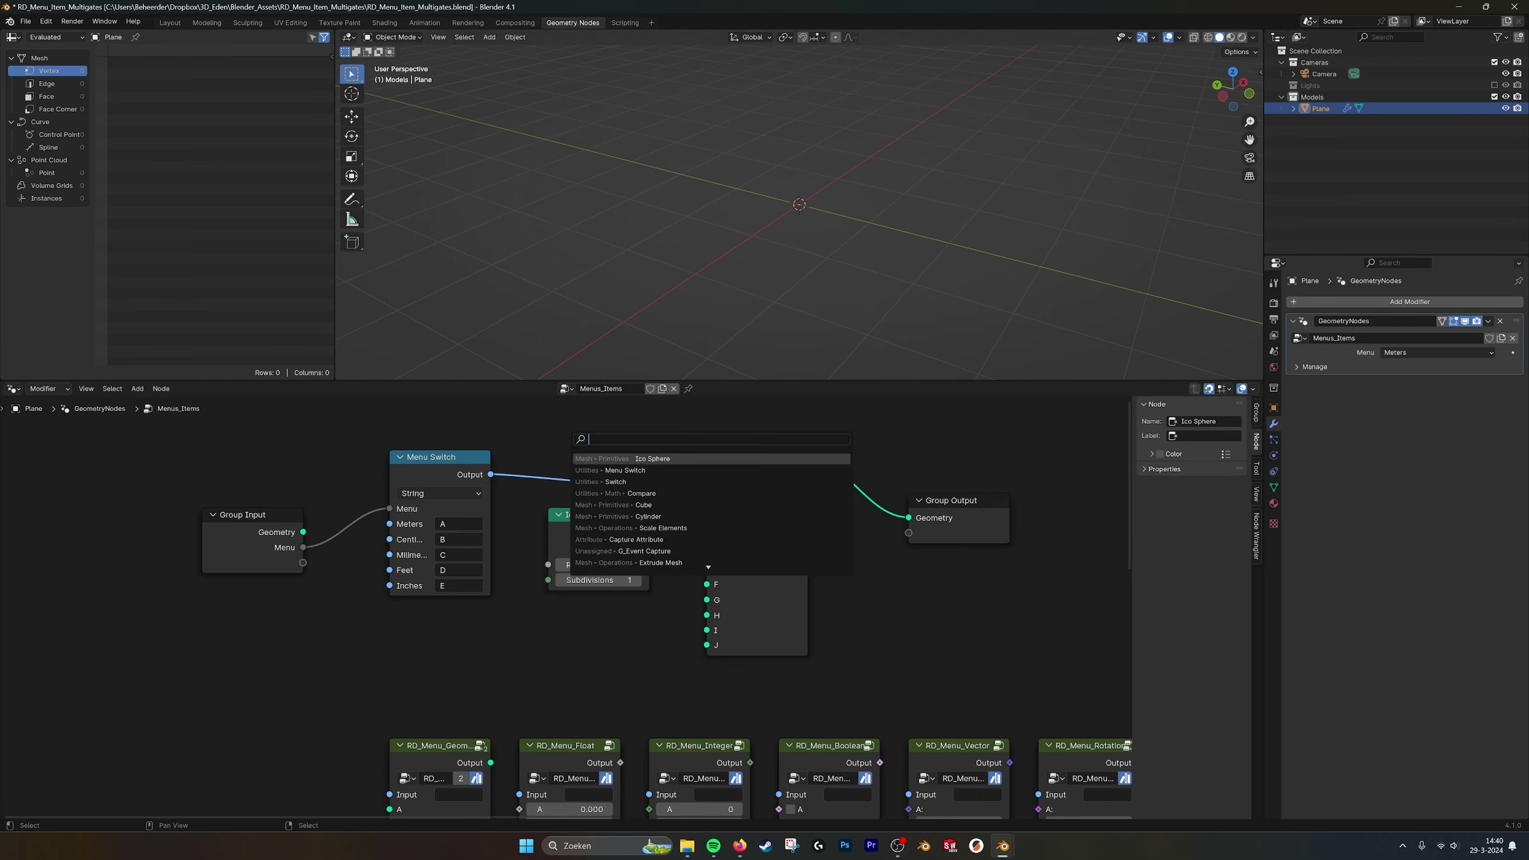
{"action": "type", "text": "cube"}
{"action": "key", "text": "Return"}
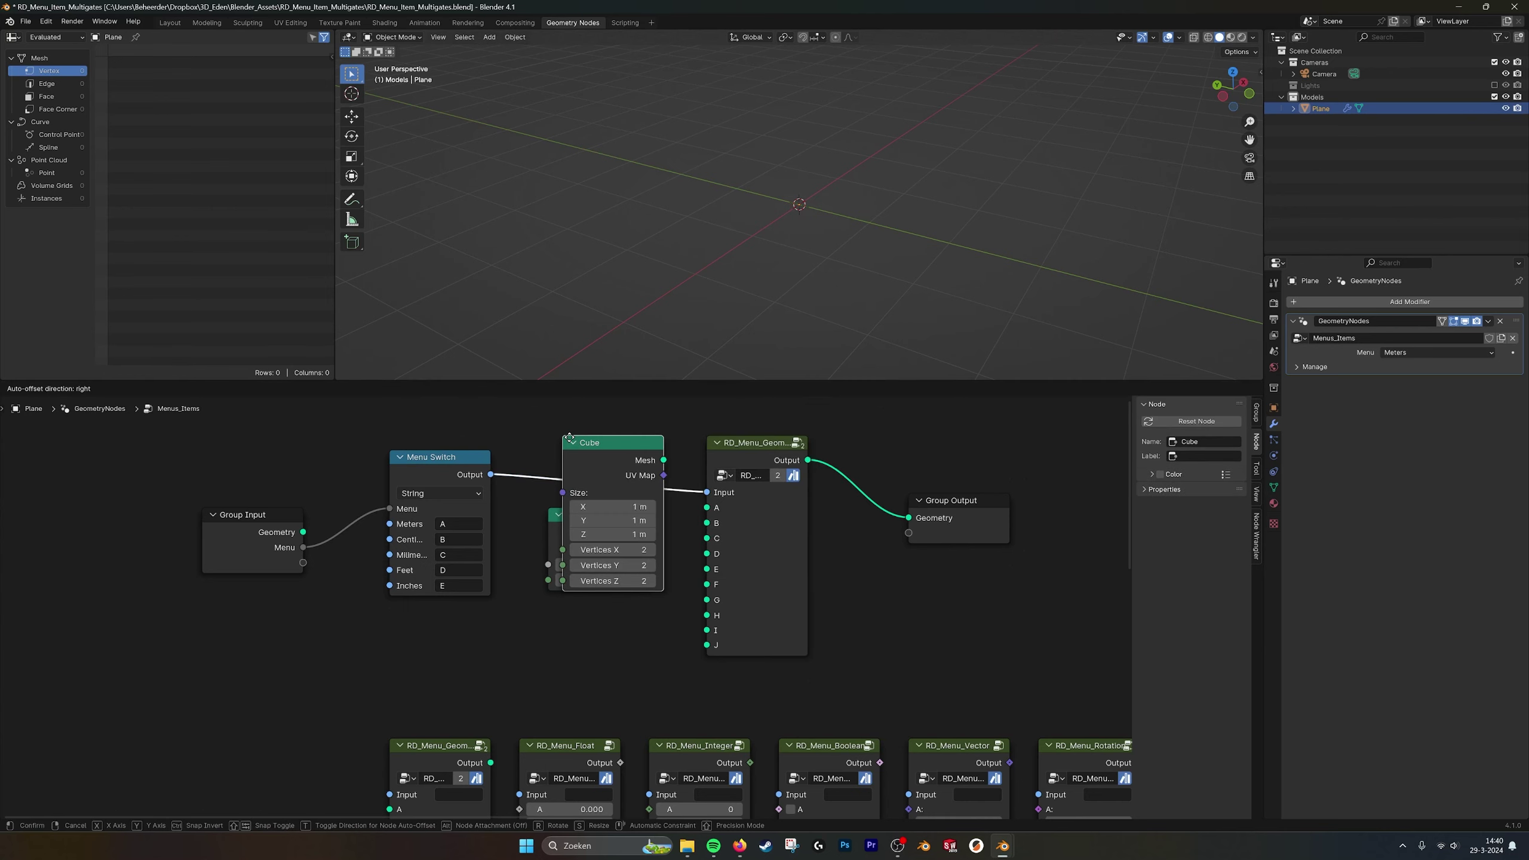
{"action": "left_click", "coordinate": [547, 611]}
Move the upper node setup higher, and connect the Ico Sphere's Mesh to input A and the Cube's Mesh to input B.
{"action": "left_click_drag", "start_coordinate": [133, 434], "coordinate": [965, 662]}
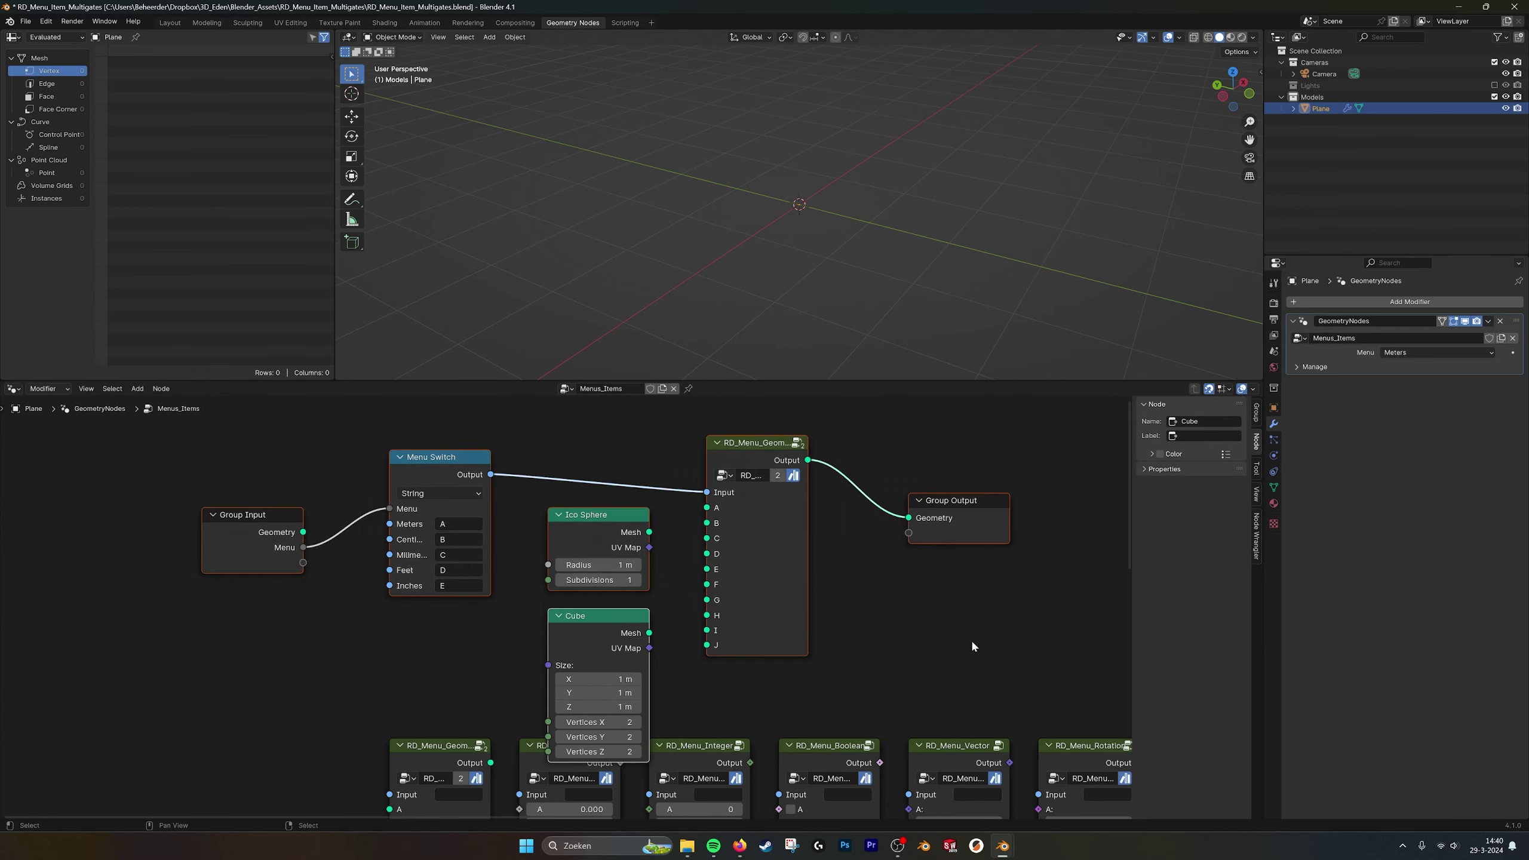
{"action": "left_click_drag", "start_coordinate": [975, 508], "coordinate": [975, 465]}
{"action": "left_click", "coordinate": [917, 519]}
{"action": "middle_click_drag", "start_coordinate": [903, 523], "coordinate": [888, 541]}
{"action": "left_click_drag", "start_coordinate": [634, 506], "coordinate": [691, 482]}
{"action": "left_click_drag", "start_coordinate": [635, 607], "coordinate": [704, 496]}
{"action": "middle_click_drag", "start_coordinate": [885, 558], "coordinate": [884, 567]}
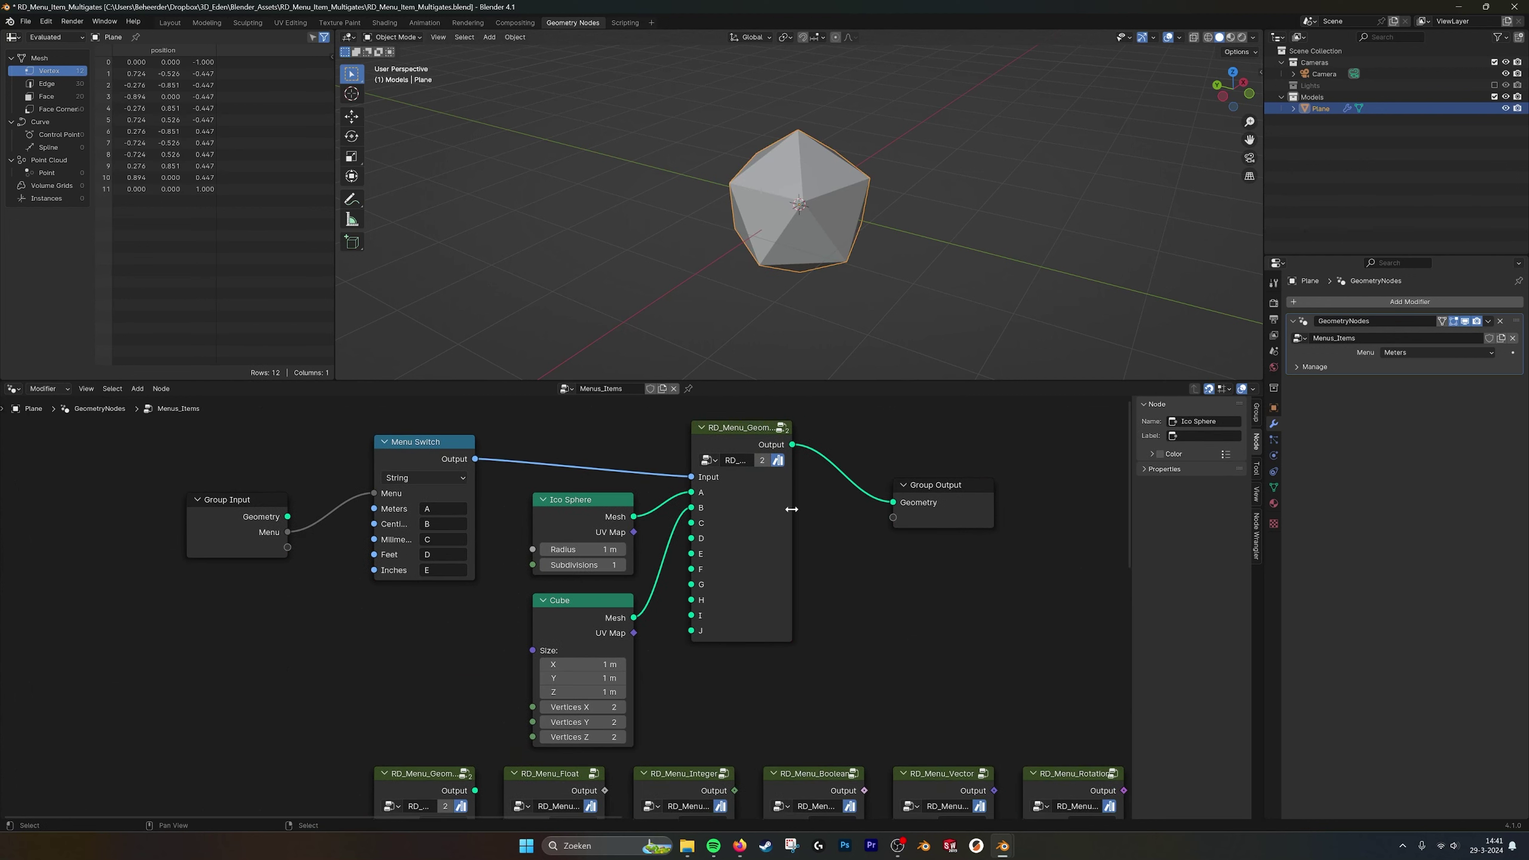
Test the switch by setting the modifier's Menu to Centimeters and then back to Meters.
{"action": "left_click", "coordinate": [1431, 352]}
{"action": "left_click", "coordinate": [1419, 378]}
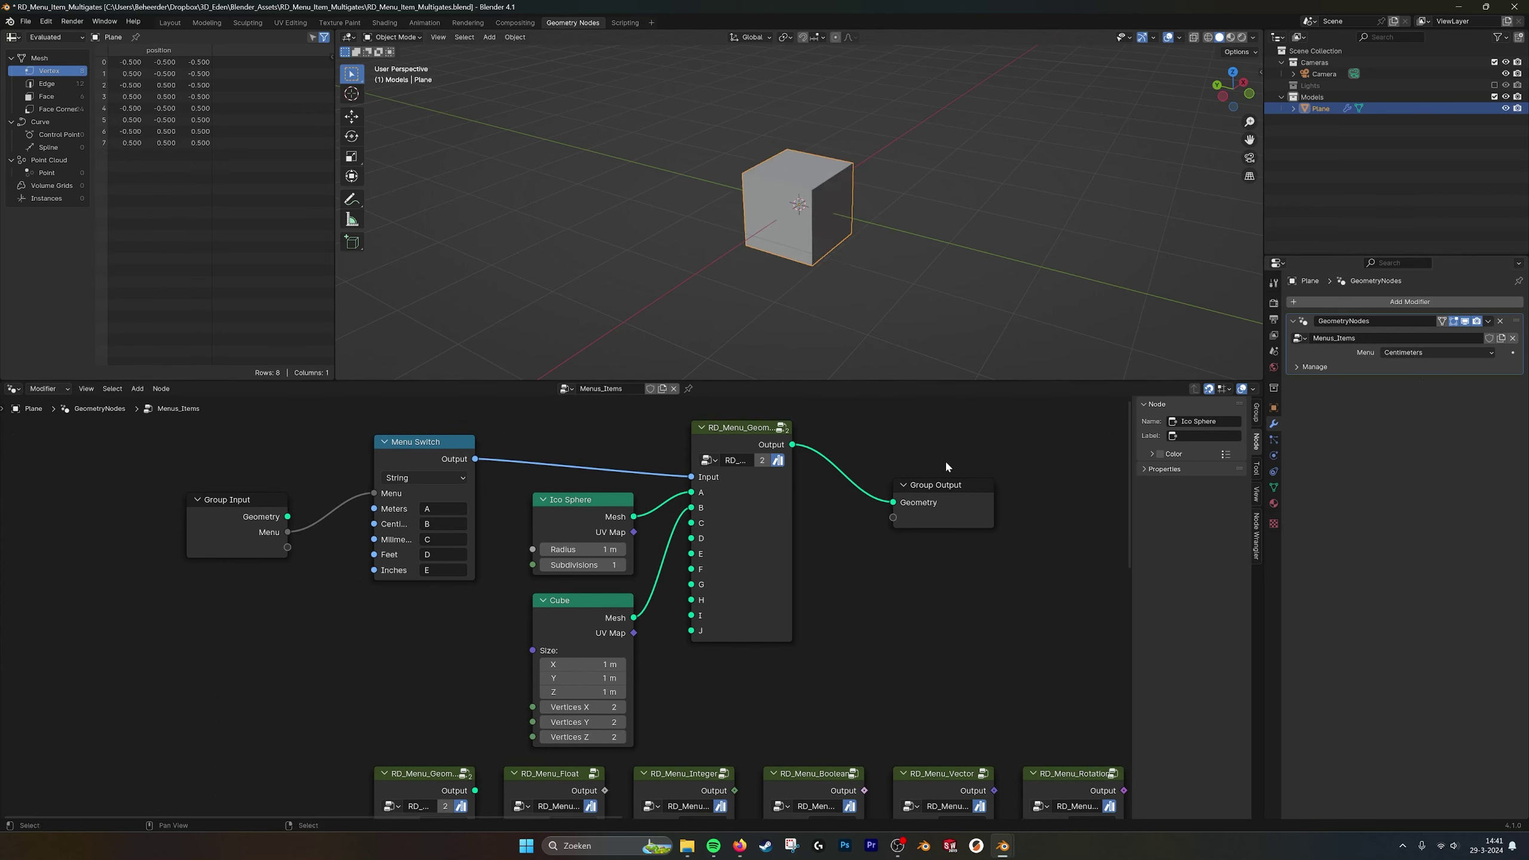
{"action": "left_click", "coordinate": [1410, 352]}
{"action": "left_click", "coordinate": [1408, 365]}
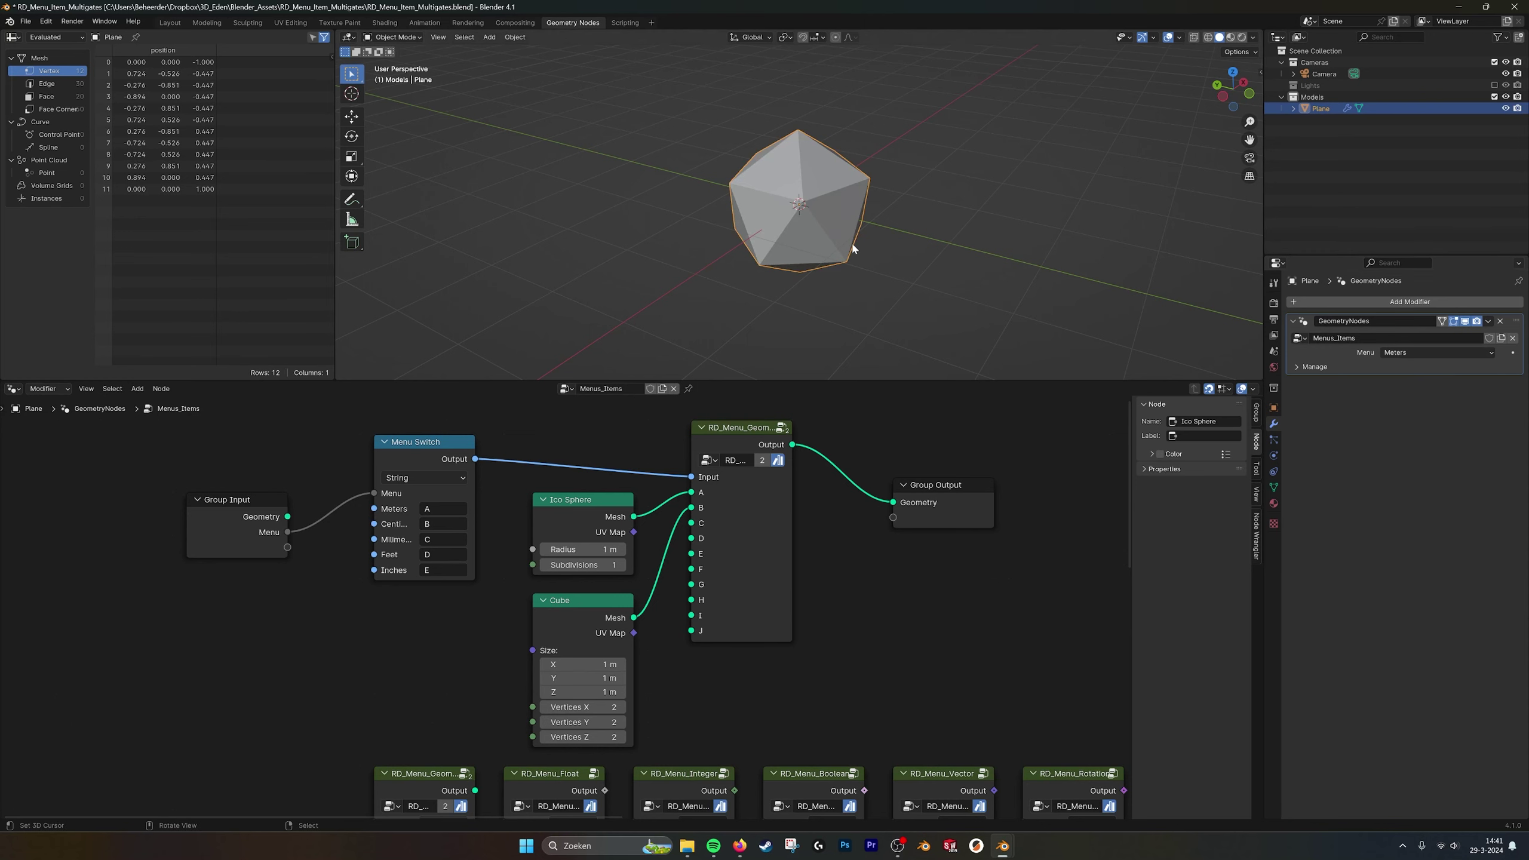
Move Group Output farther from the RD_Menu geometry group and level with its Output.
{"action": "left_click_drag", "start_coordinate": [509, 501], "coordinate": [565, 614]}
{"action": "middle_click_drag", "start_coordinate": [973, 554], "coordinate": [836, 541]}
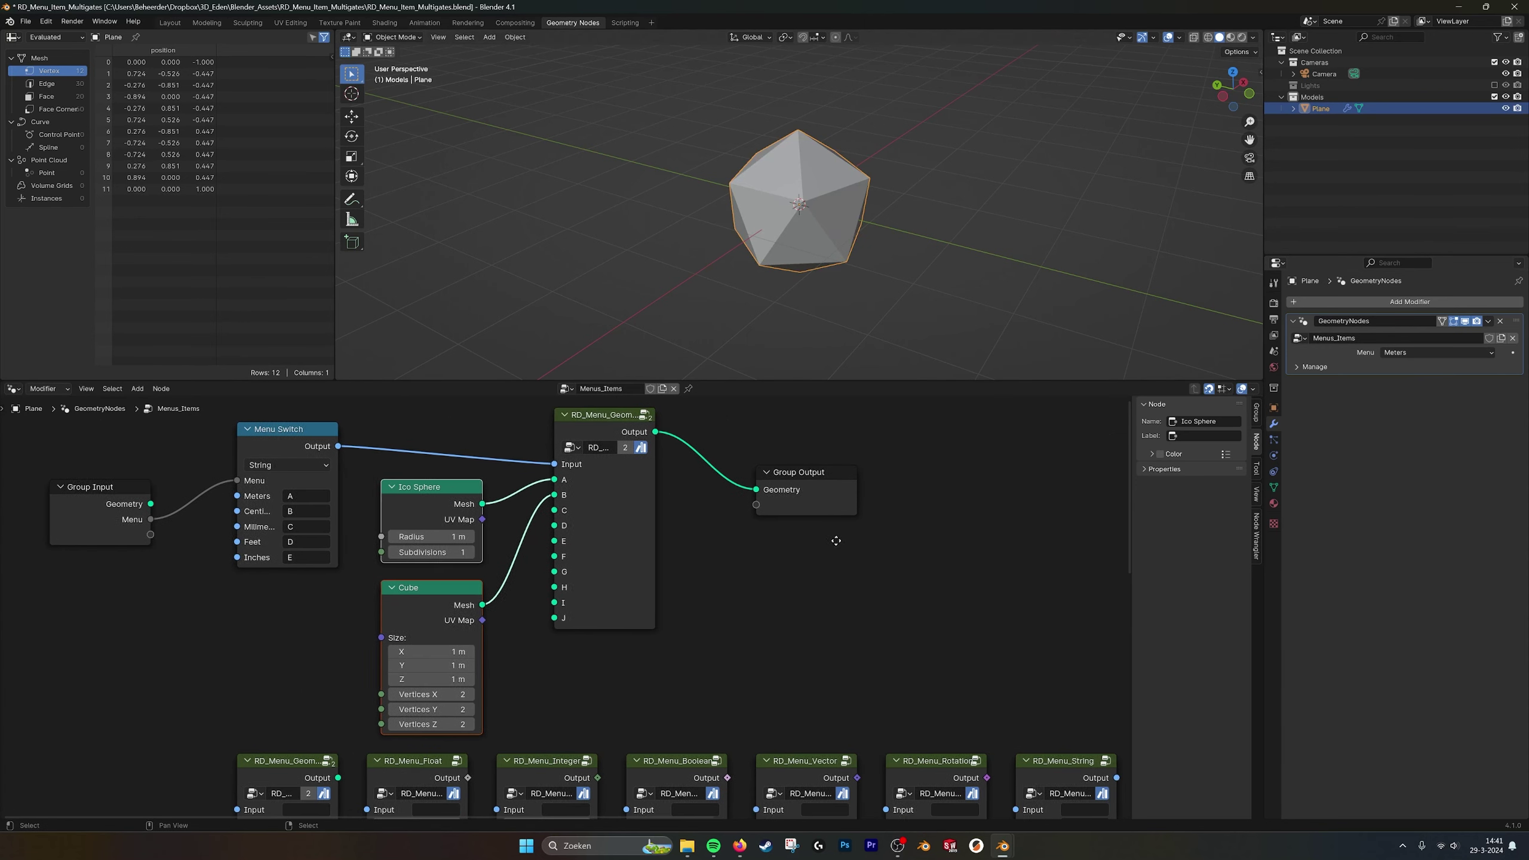
{"action": "left_click_drag", "start_coordinate": [824, 491], "coordinate": [1036, 439]}
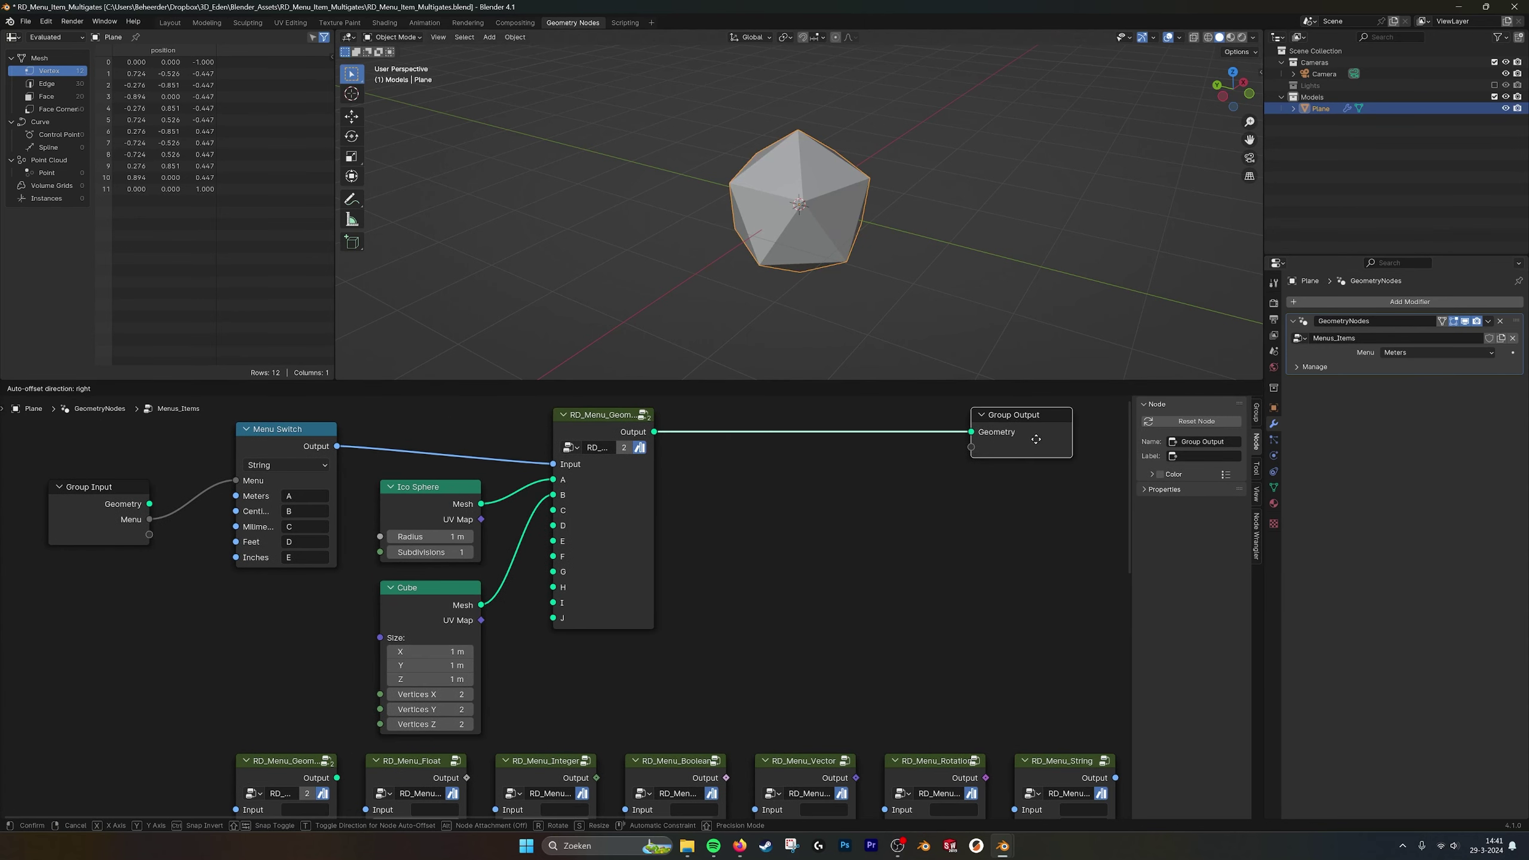
{"action": "middle_click_drag", "start_coordinate": [682, 505], "coordinate": [783, 522]}
{"action": "scroll", "coordinate": [391, 481], "scroll_direction": "down", "scroll_amount": 1}
{"action": "left_click", "coordinate": [408, 467]}
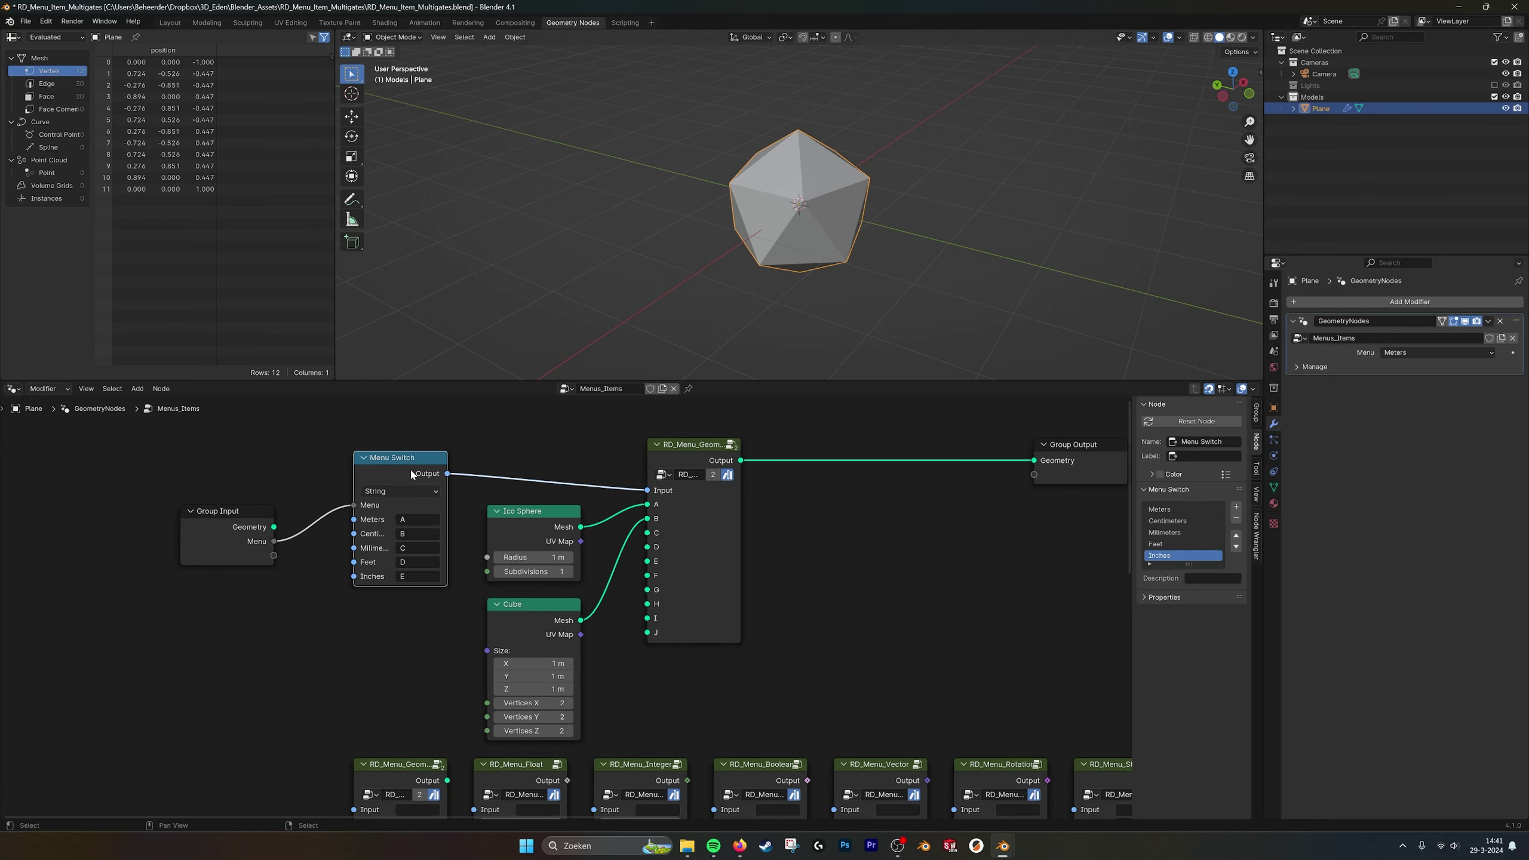
{"action": "middle_click_drag", "start_coordinate": [861, 549], "coordinate": [853, 532]}
{"action": "scroll", "coordinate": [865, 535], "scroll_direction": "down", "scroll_amount": 1}
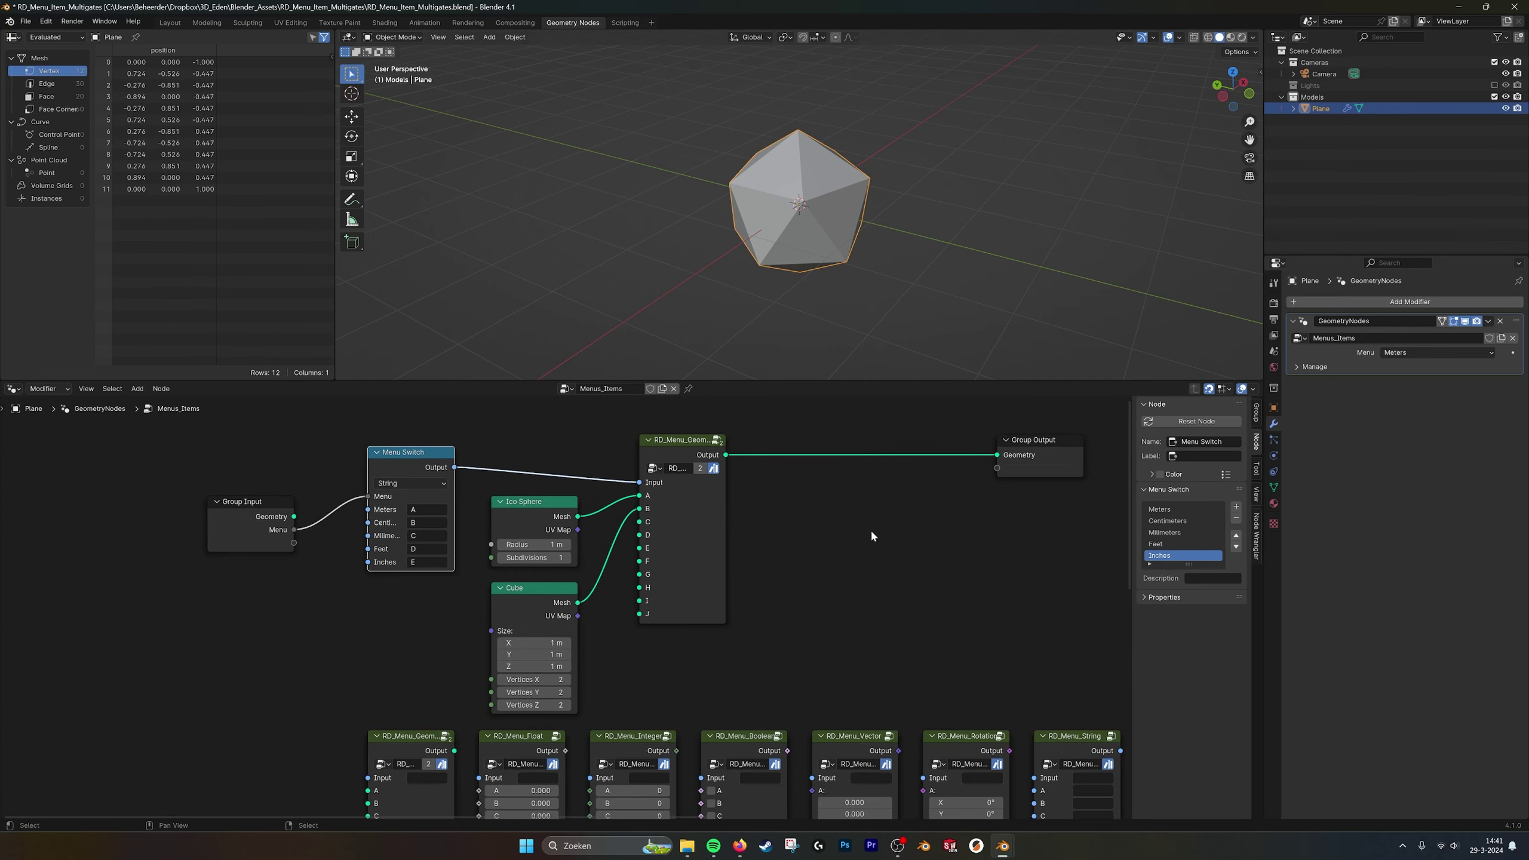
{"action": "middle_click_drag", "start_coordinate": [860, 600], "coordinate": [847, 547]}
{"action": "middle_click_drag", "start_coordinate": [793, 591], "coordinate": [712, 646]}
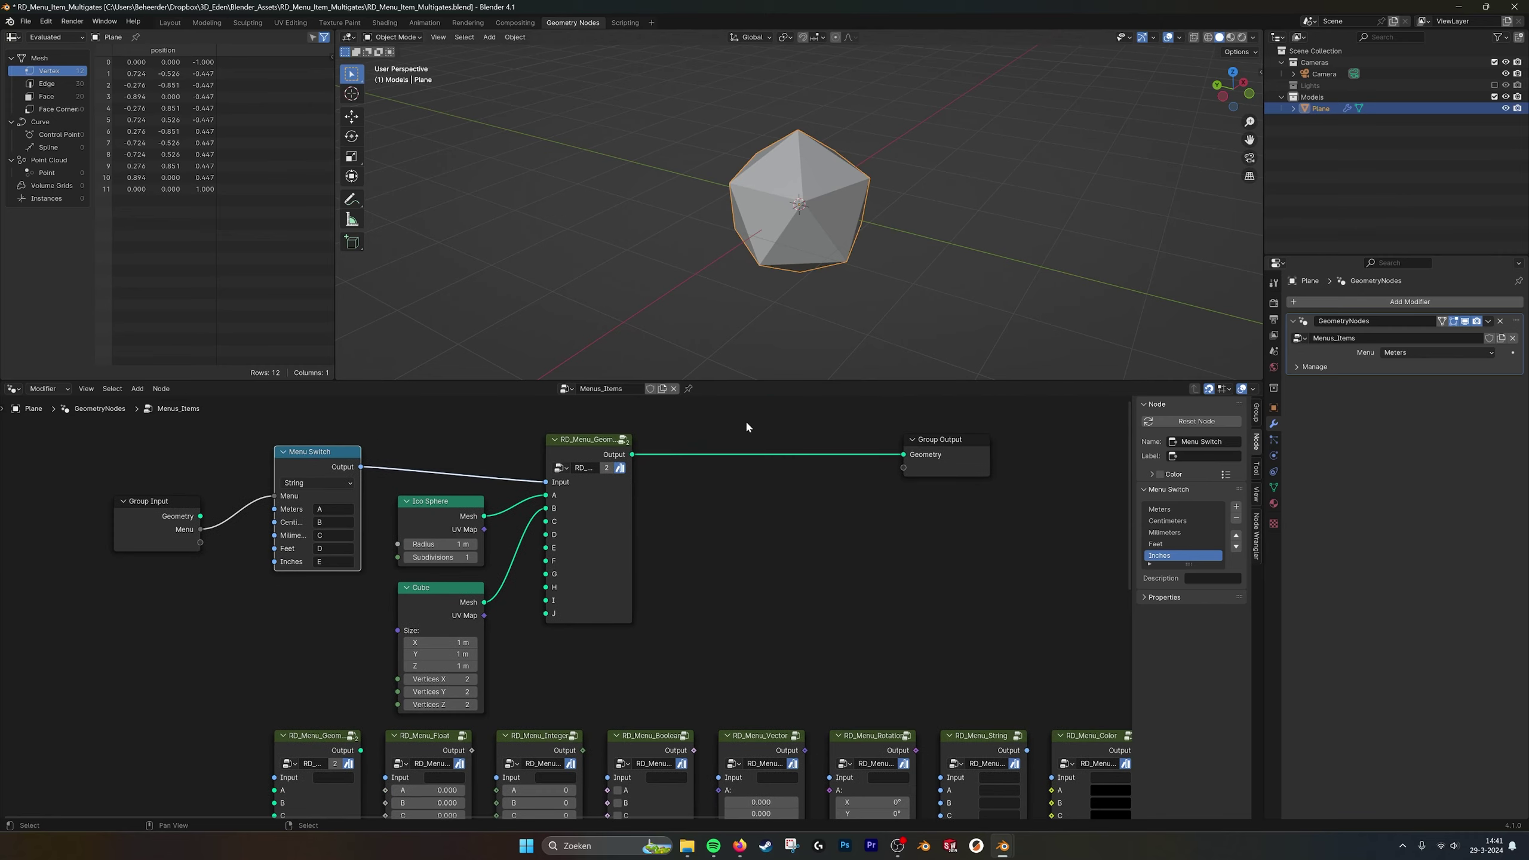
Insert a Scale Elements node before Group Output, leaving a wide gap between it and the RD_Menu geometry group.
{"action": "middle_click_drag", "start_coordinate": [745, 419], "coordinate": [718, 471]}
{"action": "key", "text": "shift+a"}
{"action": "left_click", "coordinate": [727, 452]}
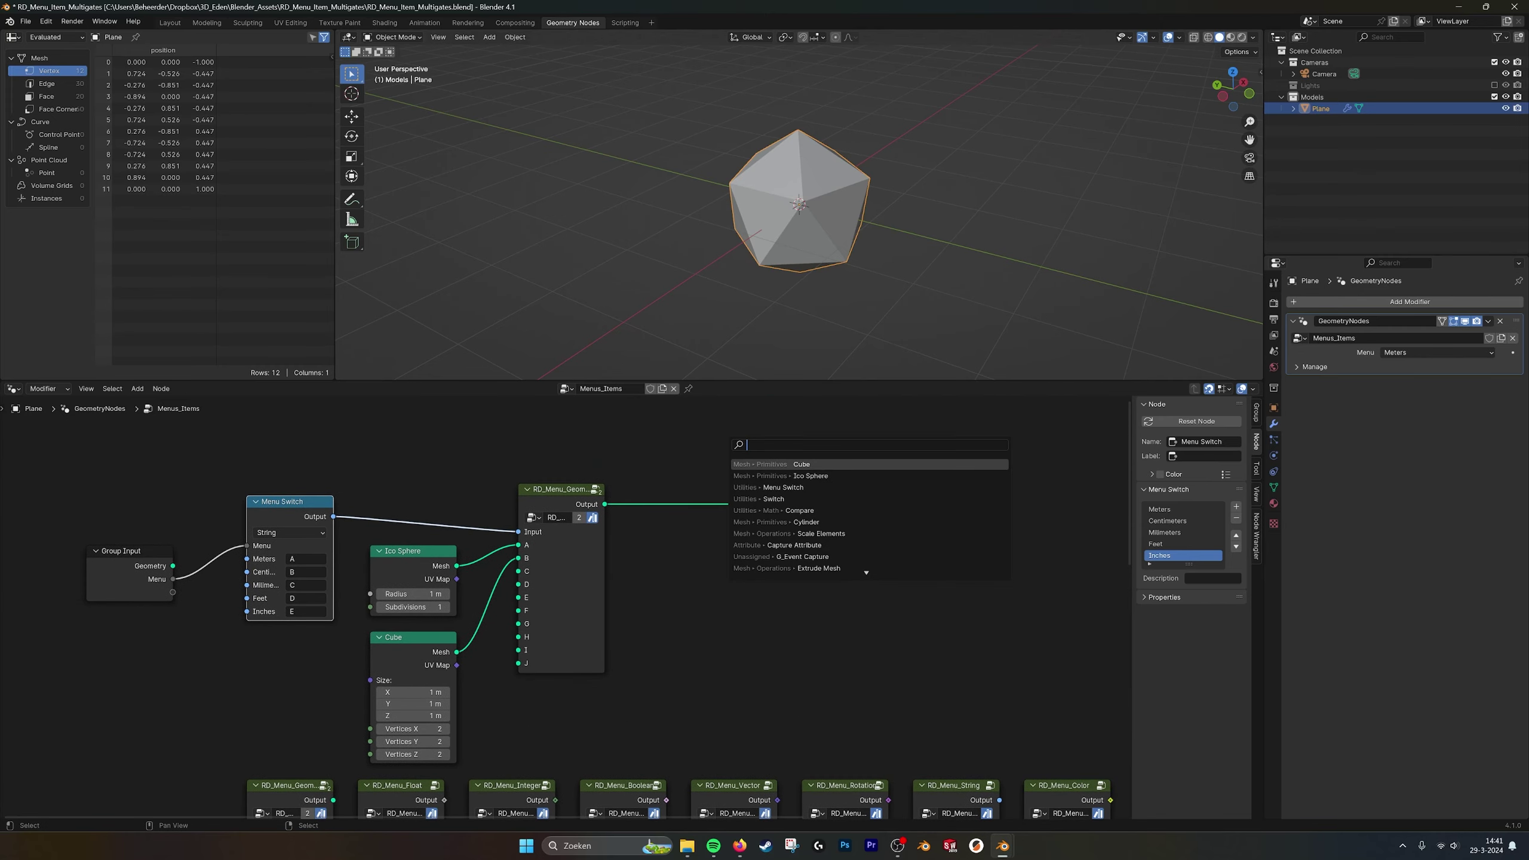
{"action": "type", "text": "scale"}
{"action": "key", "text": "Down"}
{"action": "key", "text": "Return"}
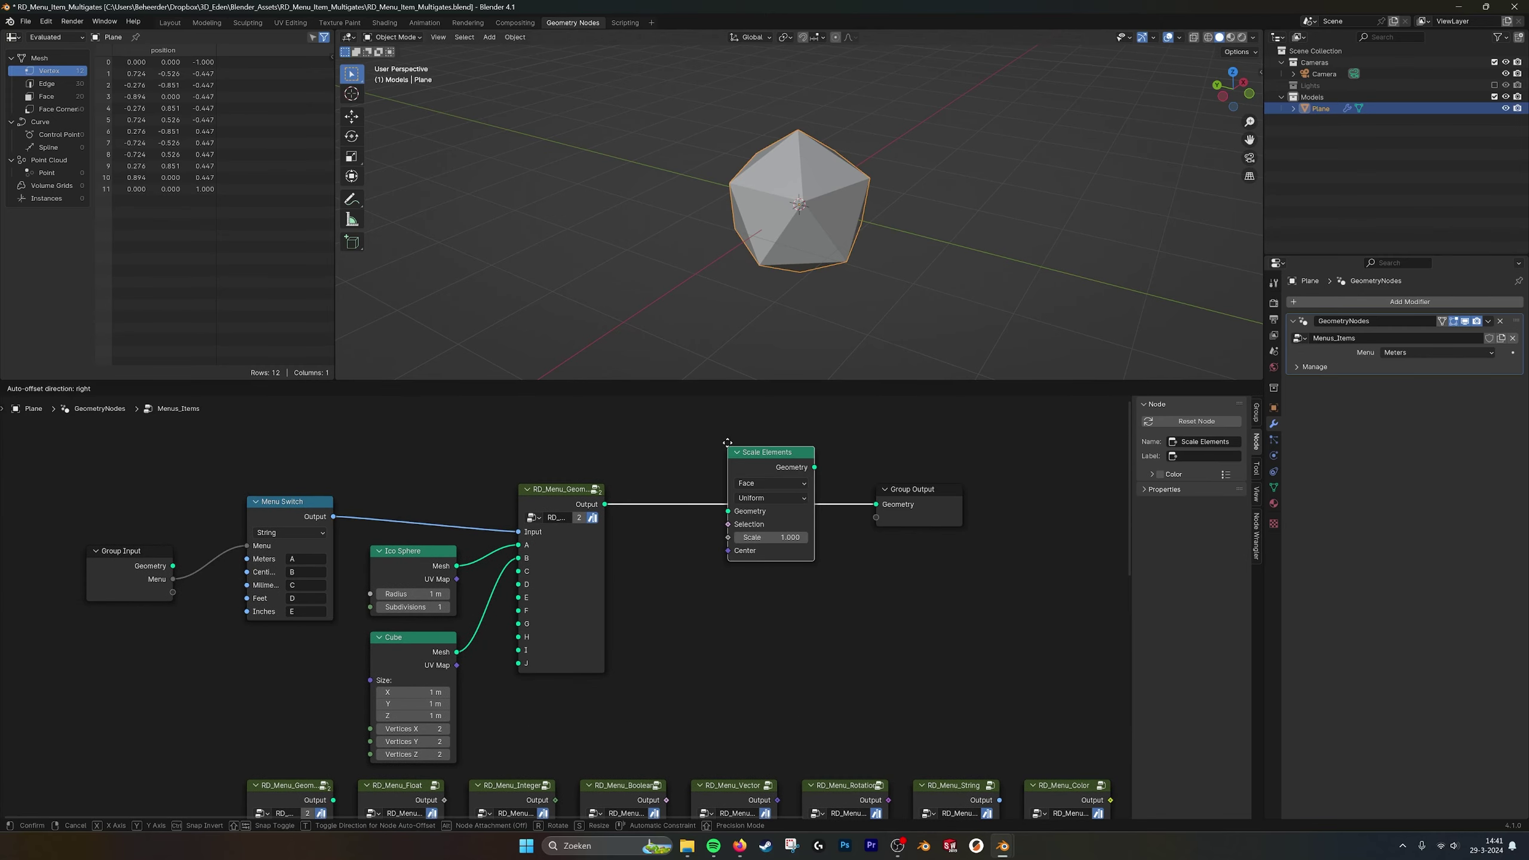
{"action": "left_click", "coordinate": [740, 486]}
{"action": "middle_click_drag", "start_coordinate": [522, 663], "coordinate": [326, 623]}
{"action": "left_click_drag", "start_coordinate": [797, 564], "coordinate": [797, 452]}
{"action": "middle_click_drag", "start_coordinate": [518, 584], "coordinate": [686, 515]}
{"action": "scroll", "coordinate": [689, 525], "scroll_direction": "down", "scroll_amount": 1}
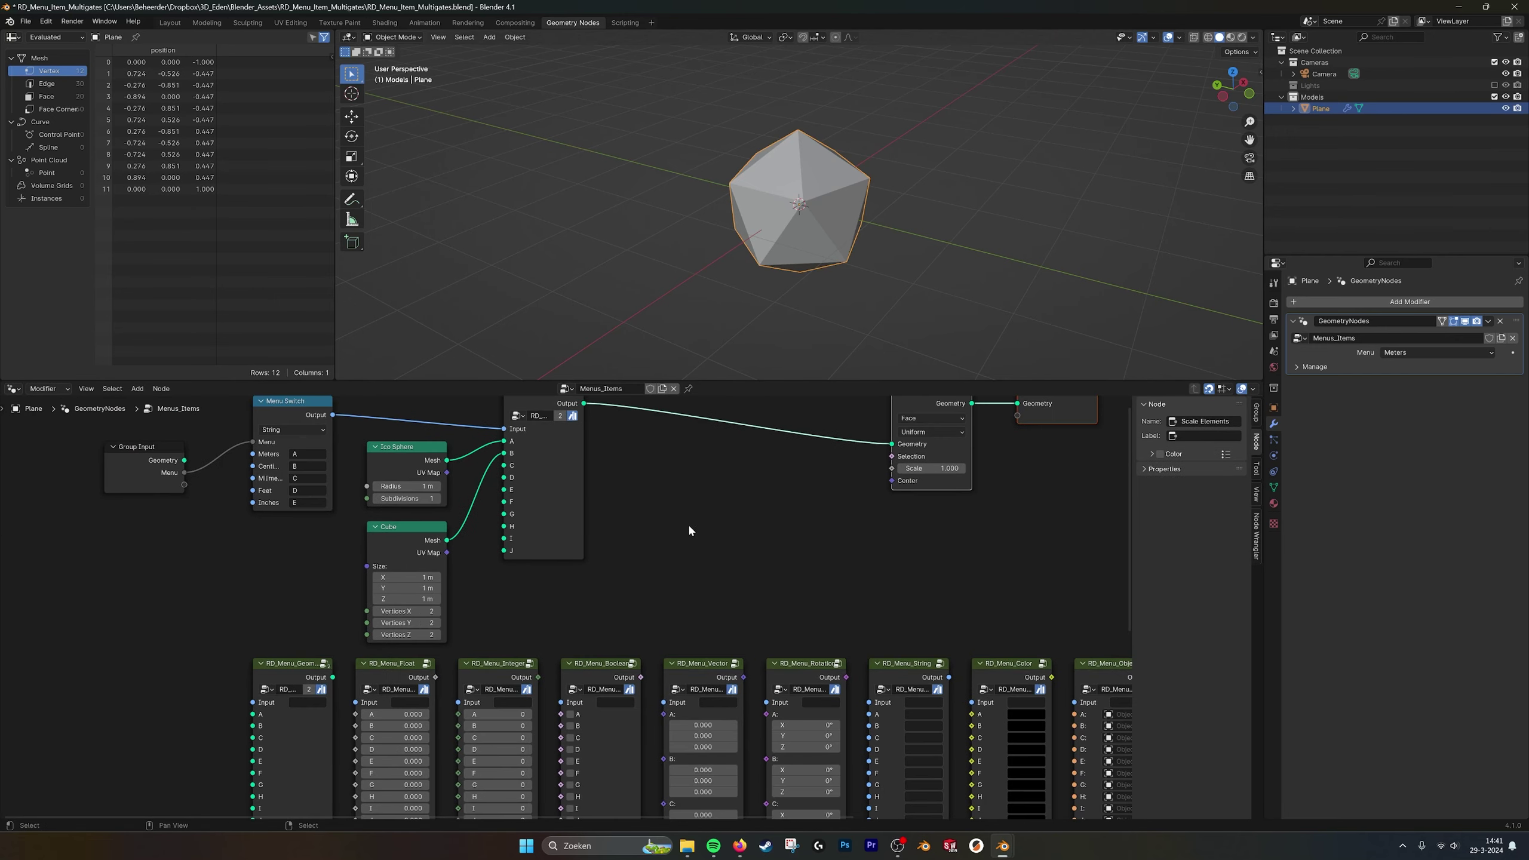
Duplicate the RD_Menu_Float group and place the copy between the connected RD_Menu geometry group and Scale Elements.
{"action": "left_click", "coordinate": [393, 665]}
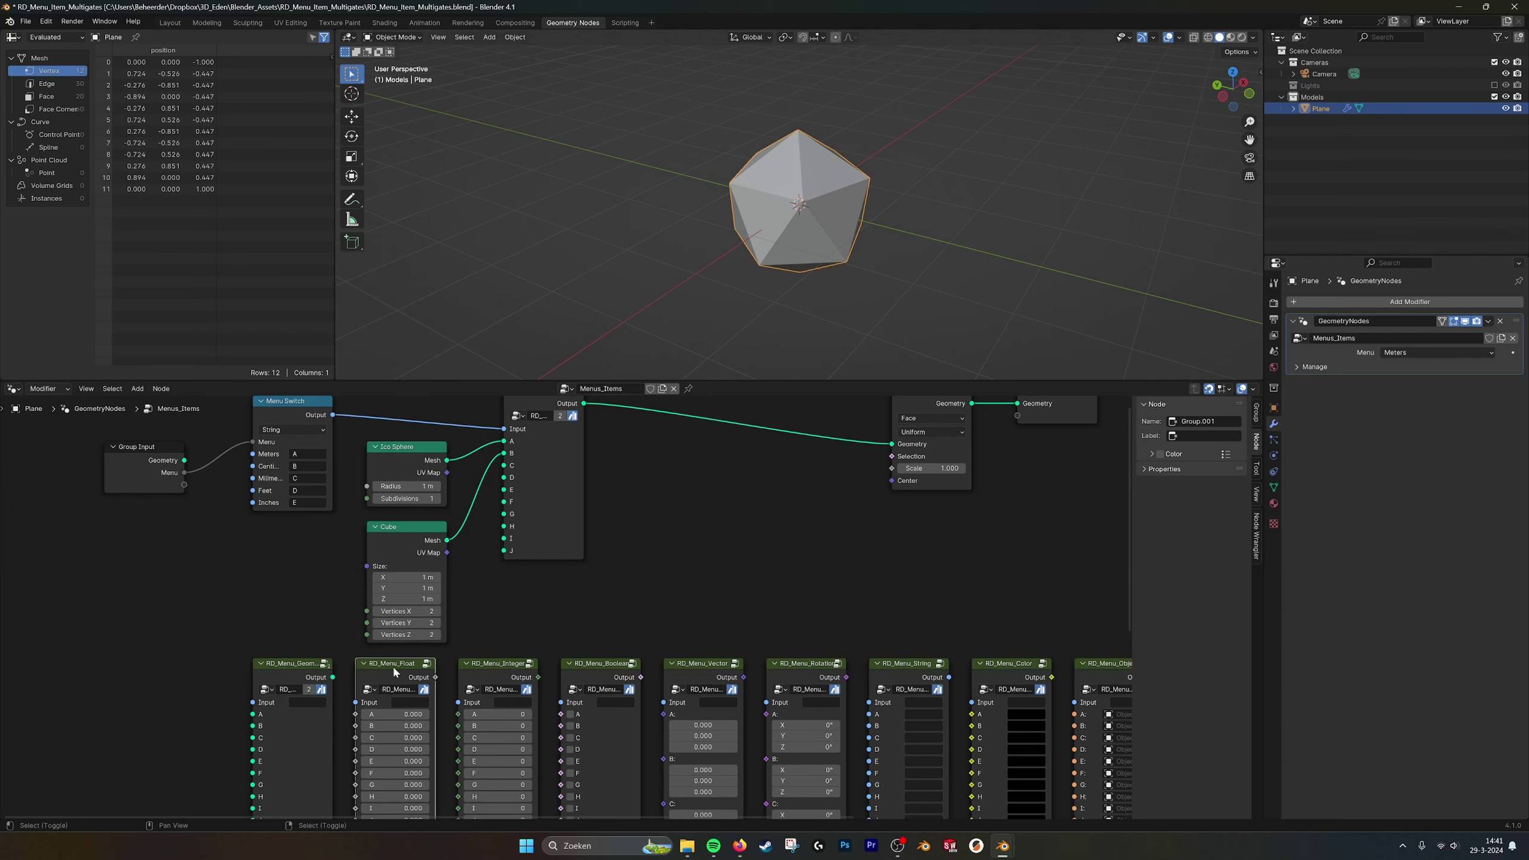
{"action": "key", "text": "shift+d"}
{"action": "left_click", "coordinate": [674, 449]}
{"action": "middle_click_drag", "start_coordinate": [604, 435], "coordinate": [599, 509]}
{"action": "scroll", "coordinate": [600, 508], "scroll_direction": "up", "scroll_amount": 1}
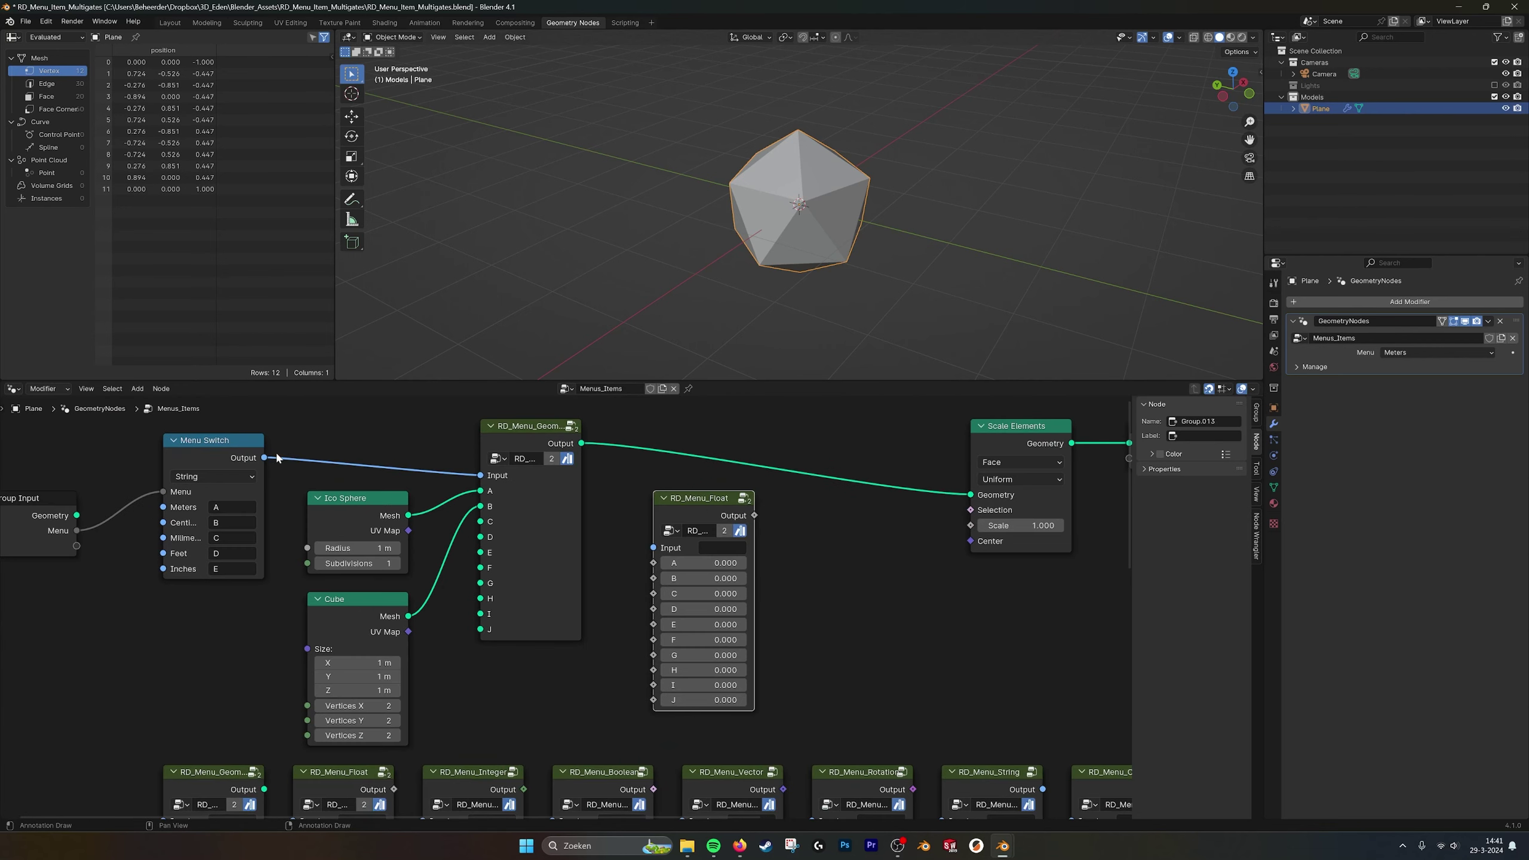
Connect the Menu Switch Output to the copied RD_Menu_Float group's Input, and the group's Output to Scale Elements' Scale.
{"action": "left_click_drag", "start_coordinate": [264, 458], "coordinate": [653, 548]}
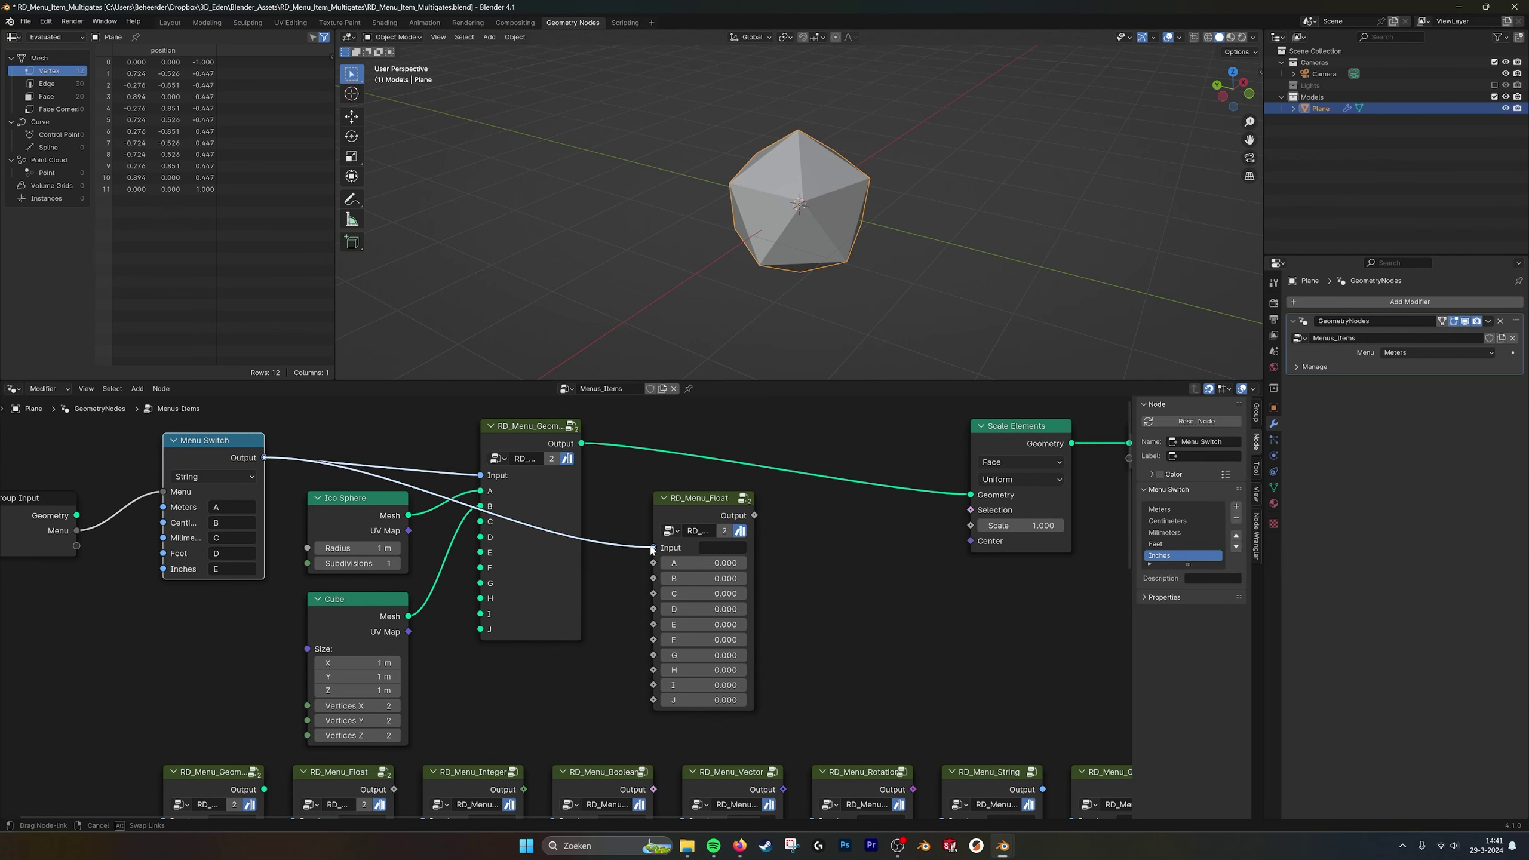
{"action": "middle_click_drag", "start_coordinate": [829, 552], "coordinate": [734, 565]}
{"action": "left_click_drag", "start_coordinate": [633, 500], "coordinate": [849, 510]}
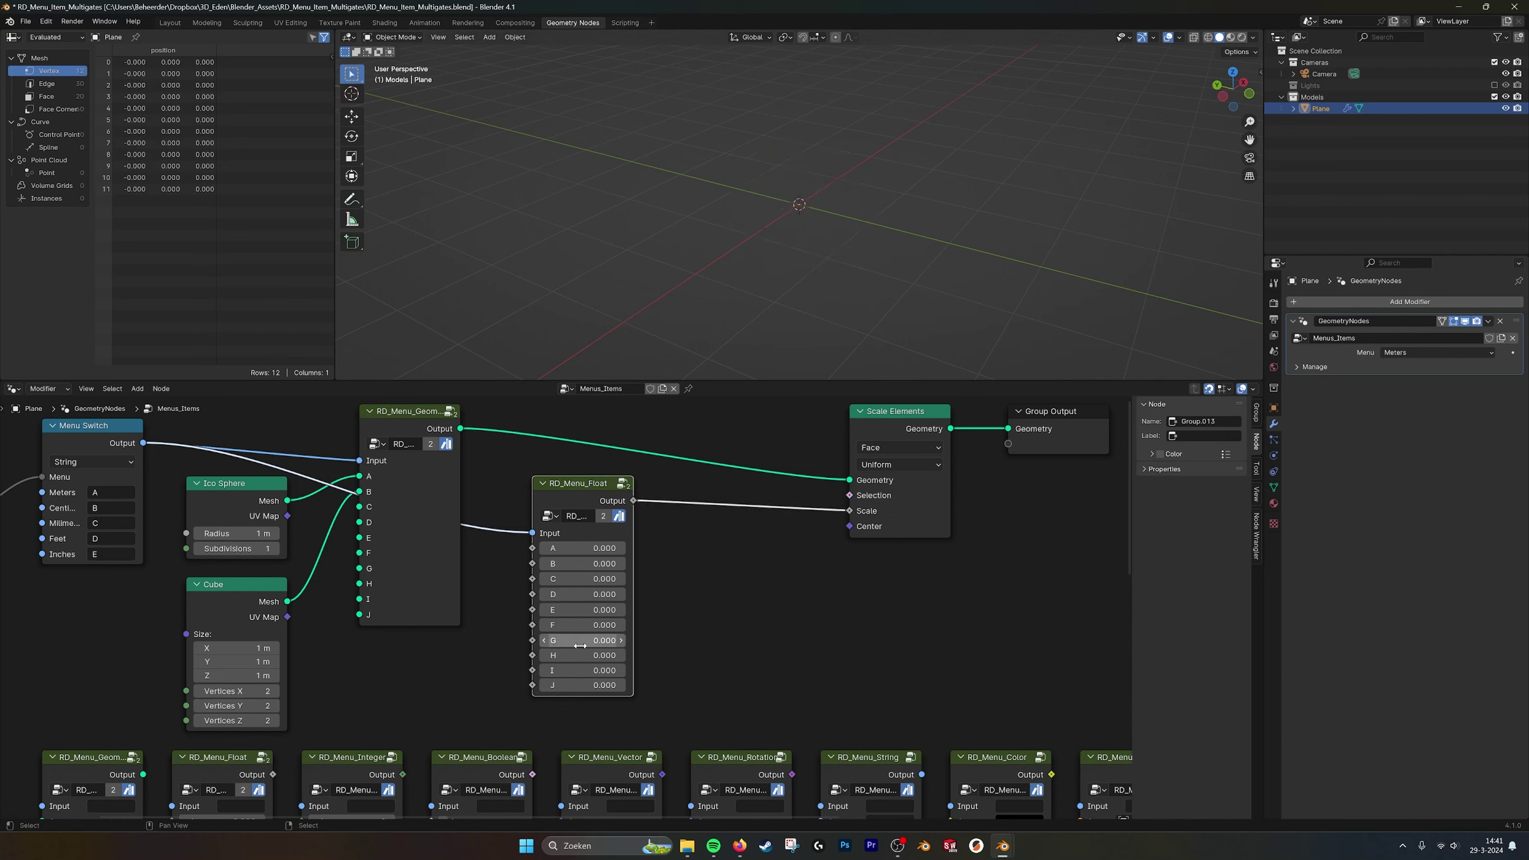
{"action": "left_click", "coordinate": [763, 559]}
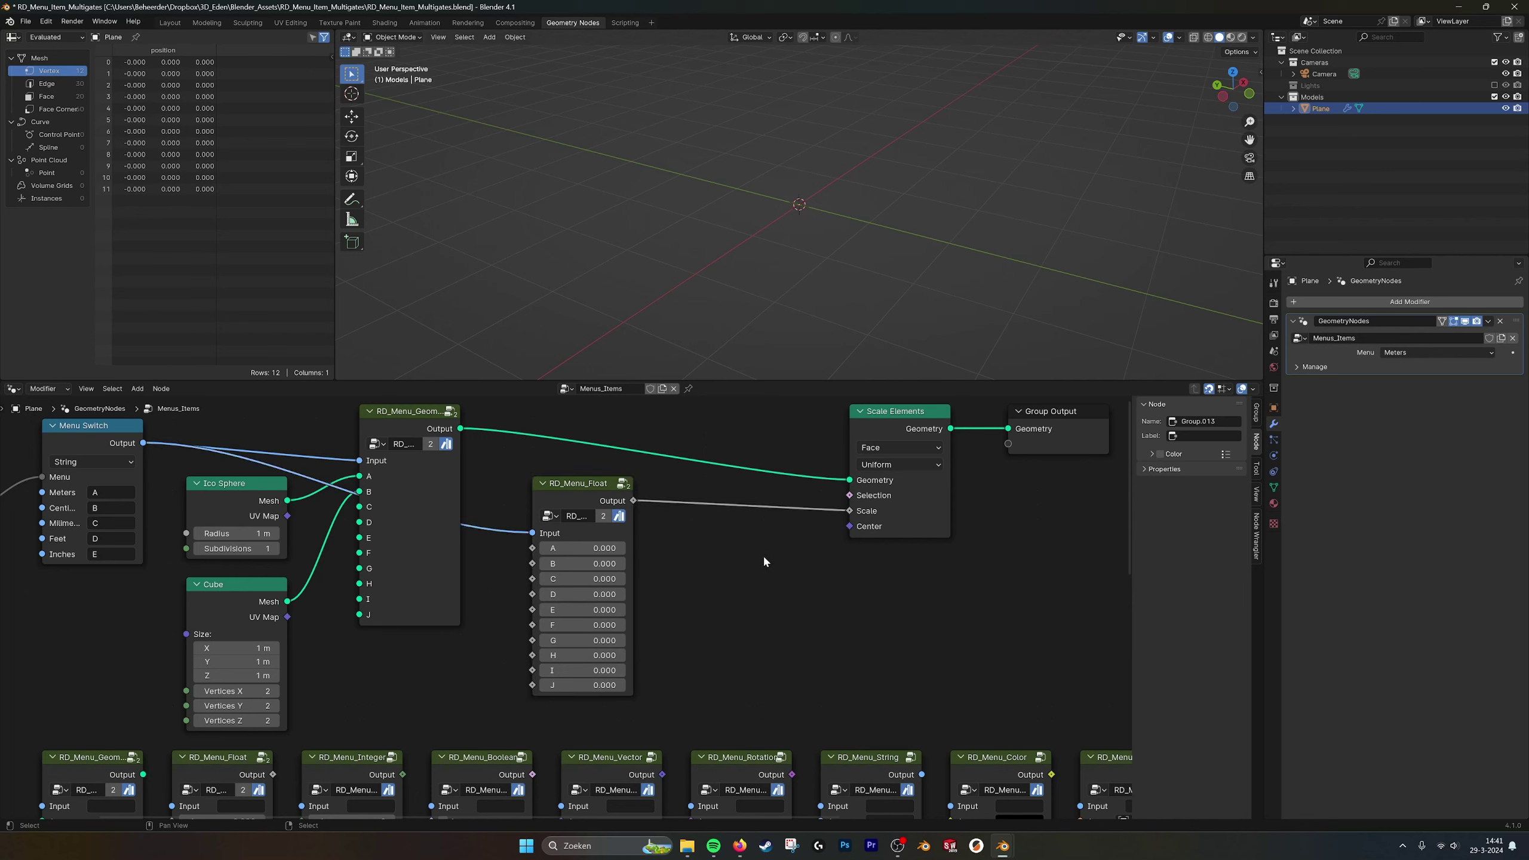
Set A to 1 and B to 2 on the connected RD_Menu_Float group, and switch the modifier's Menu to Centimeters.
{"action": "left_click", "coordinate": [557, 547]}
{"action": "type", "text": "1"}
{"action": "key", "text": "Return"}
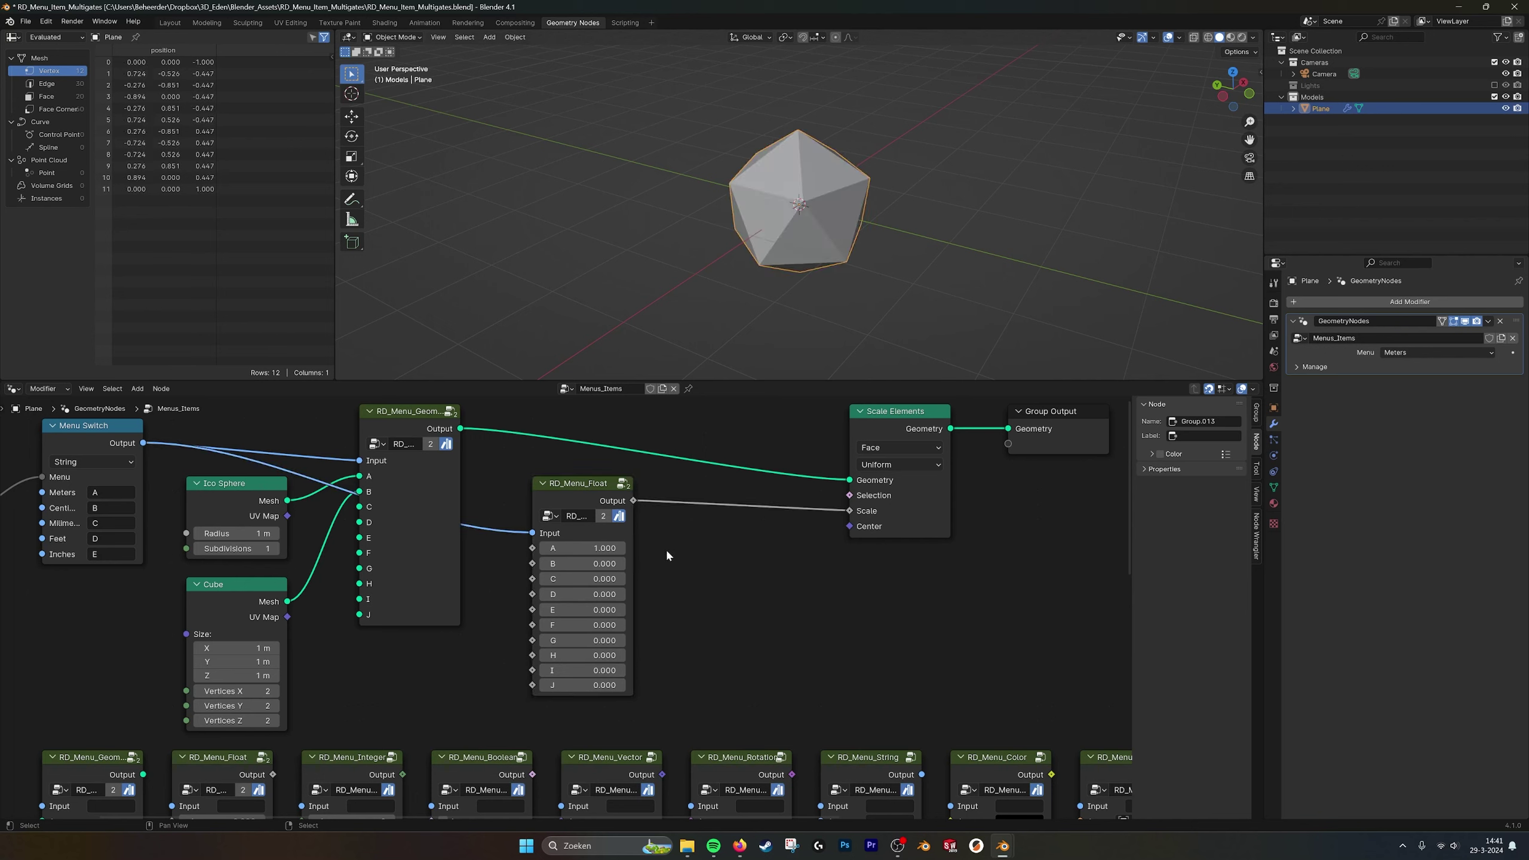
{"action": "left_click", "coordinate": [556, 564]}
{"action": "type", "text": "2"}
{"action": "key", "text": "Return"}
{"action": "left_click", "coordinate": [1419, 353]}
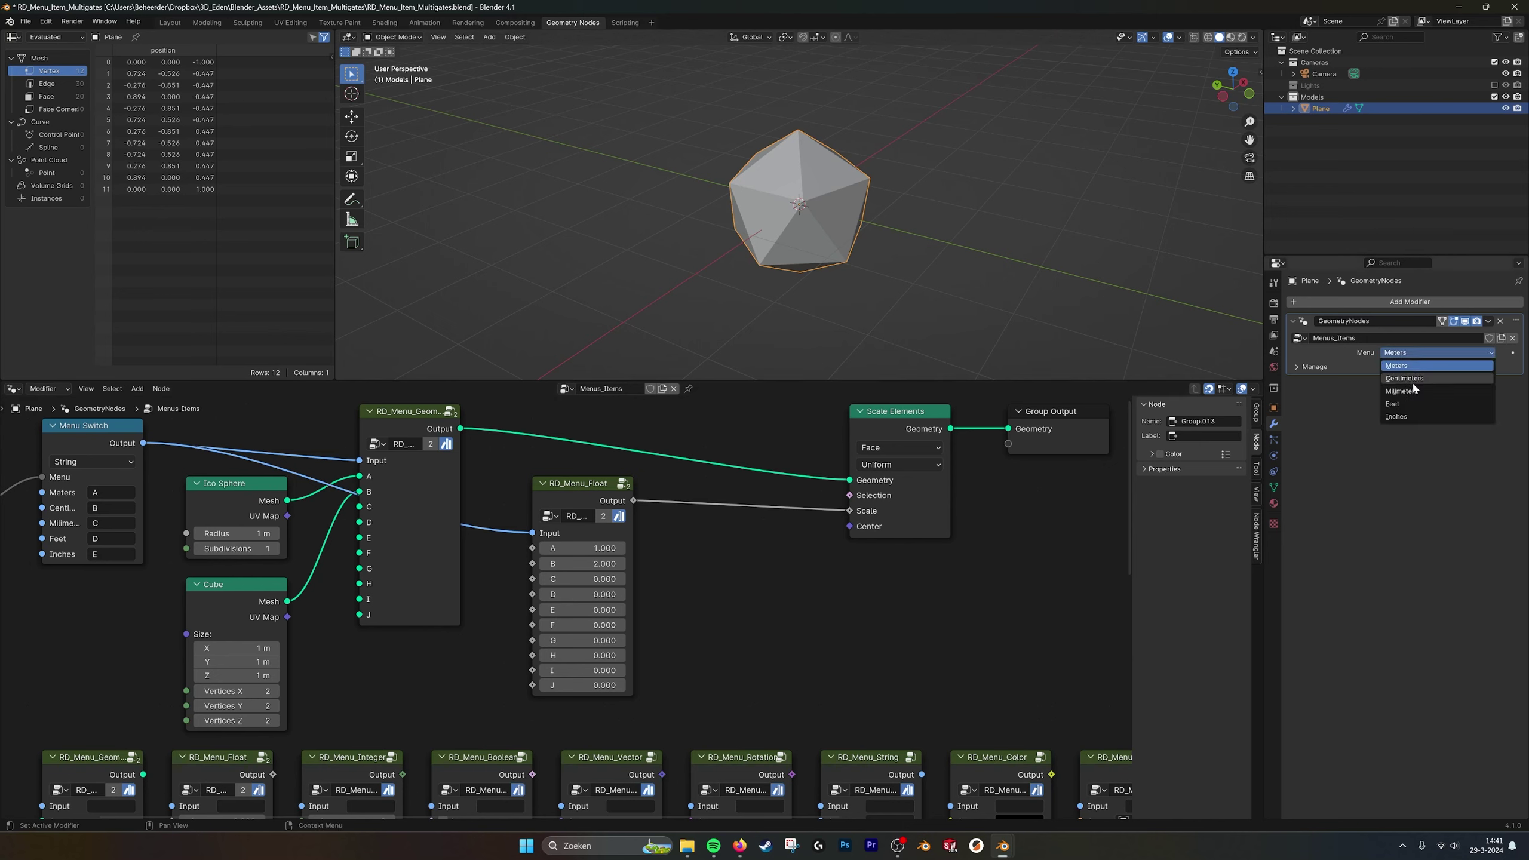
{"action": "left_click", "coordinate": [1412, 379]}
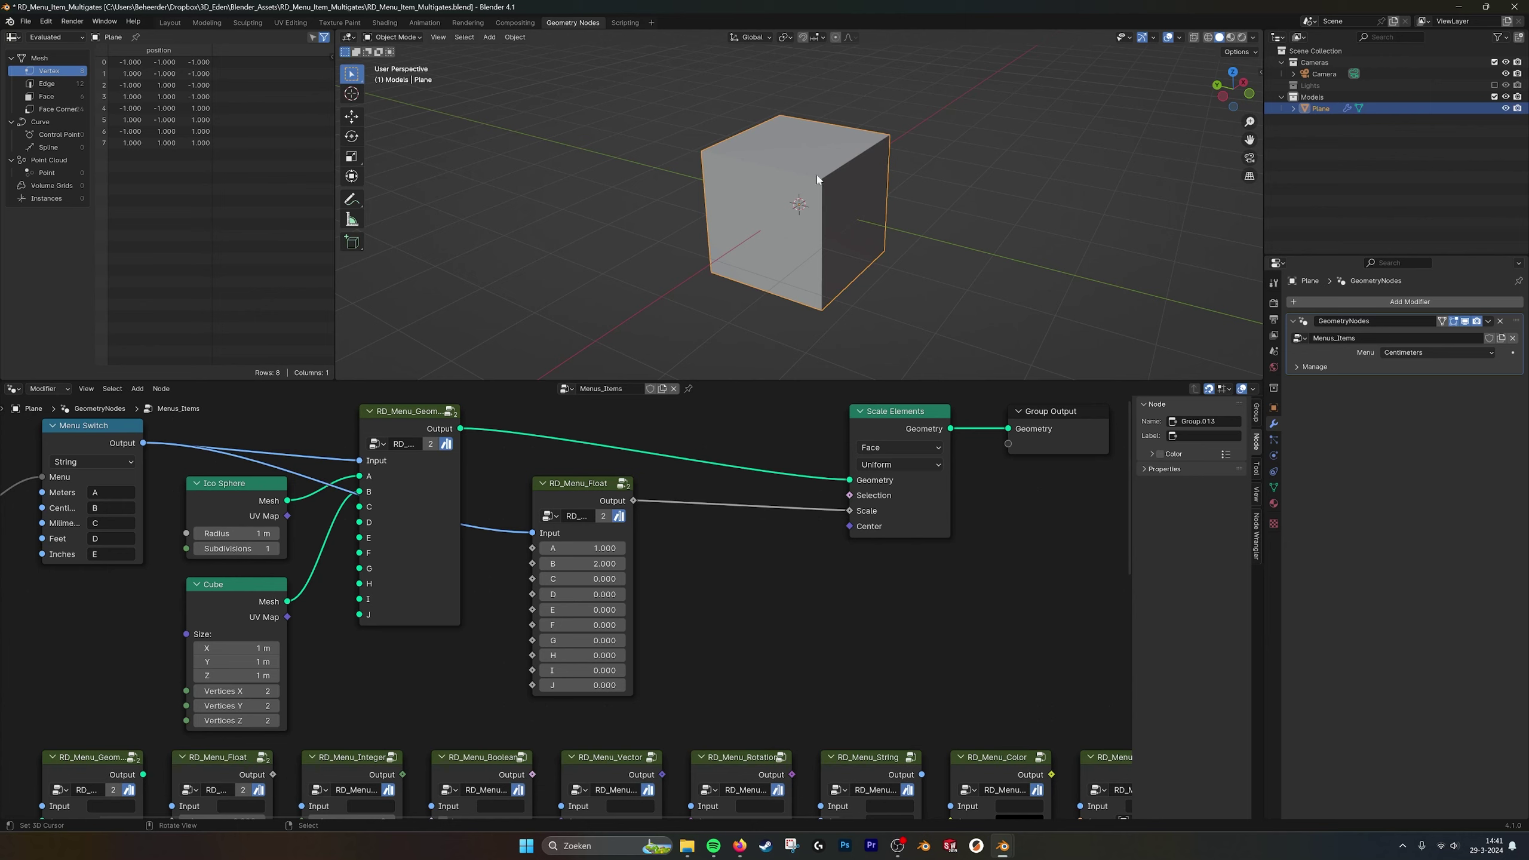
Set B to 1 and A to 2 on the connected RD_Menu_Float group.
{"action": "double_click", "coordinate": [602, 563]}
{"action": "type", "text": "1"}
{"action": "key", "text": "Return"}
{"action": "double_click", "coordinate": [602, 548]}
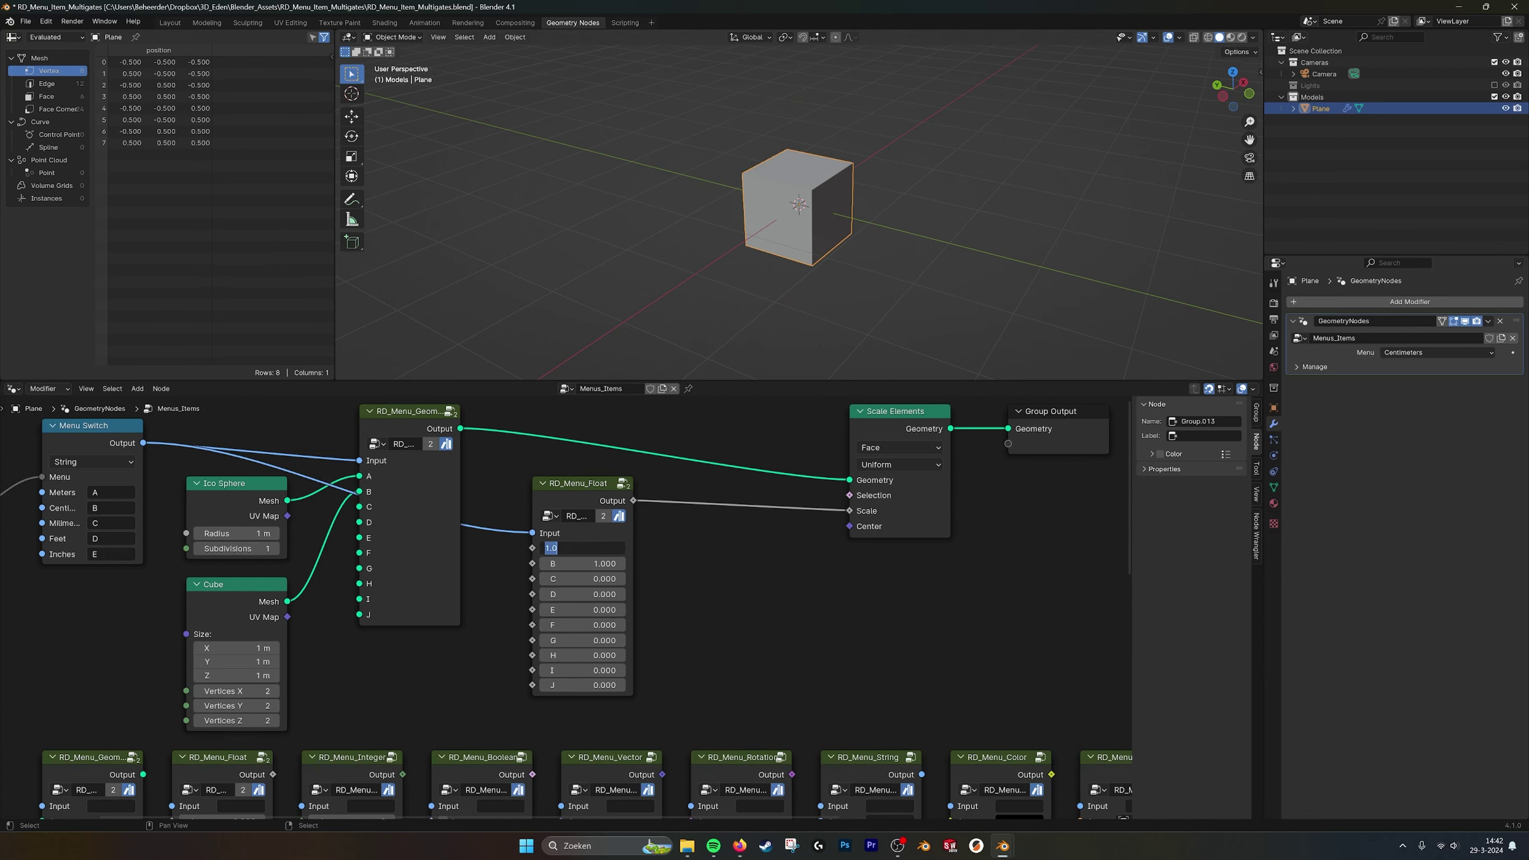
{"action": "type", "text": "2"}
{"action": "key", "text": "Return"}
{"action": "middle_click_drag", "start_coordinate": [602, 554], "coordinate": [657, 547]}
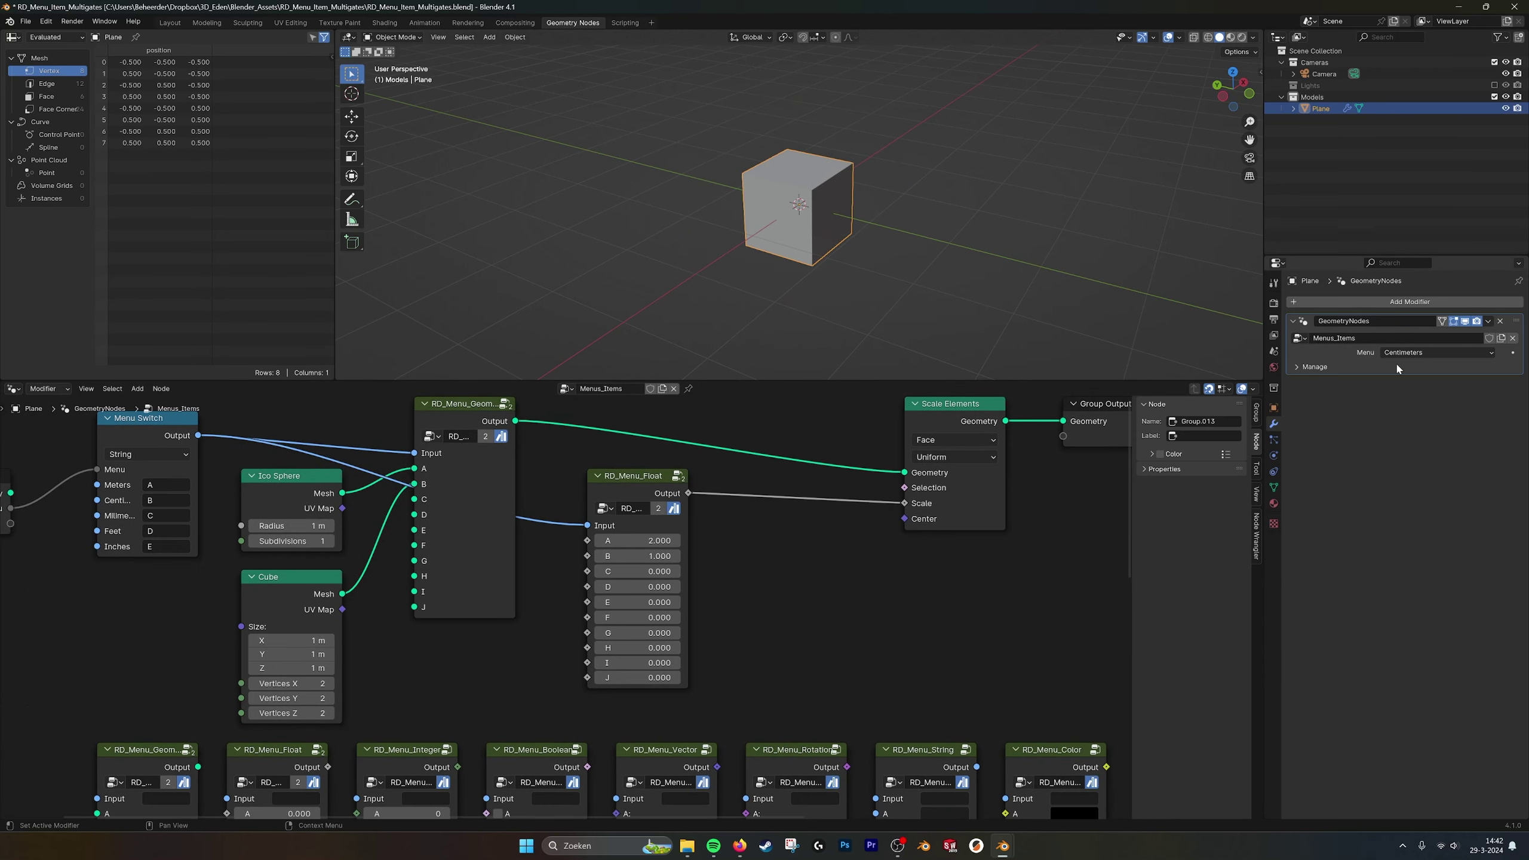
Test the combined switching by setting the modifier's Menu to Meters and then to Centimeters.
{"action": "left_click", "coordinate": [1413, 355]}
{"action": "left_click", "coordinate": [1414, 365]}
{"action": "left_click", "coordinate": [1419, 354]}
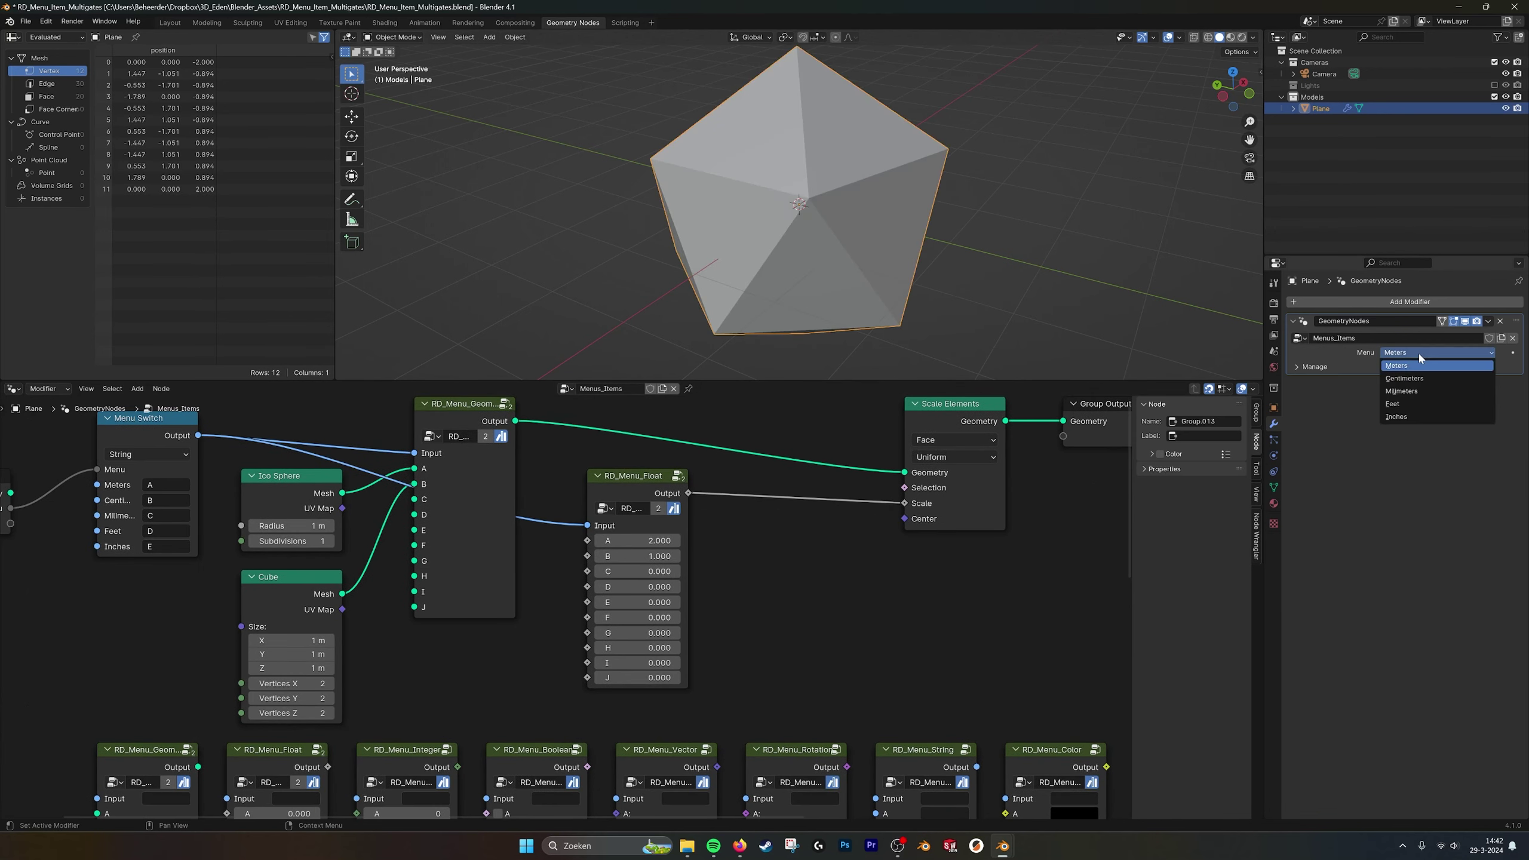
{"action": "left_click", "coordinate": [1404, 378]}
Move Group Input closer to the Menu Switch and level with its header.
{"action": "scroll", "coordinate": [607, 580], "scroll_direction": "down", "scroll_amount": 3}
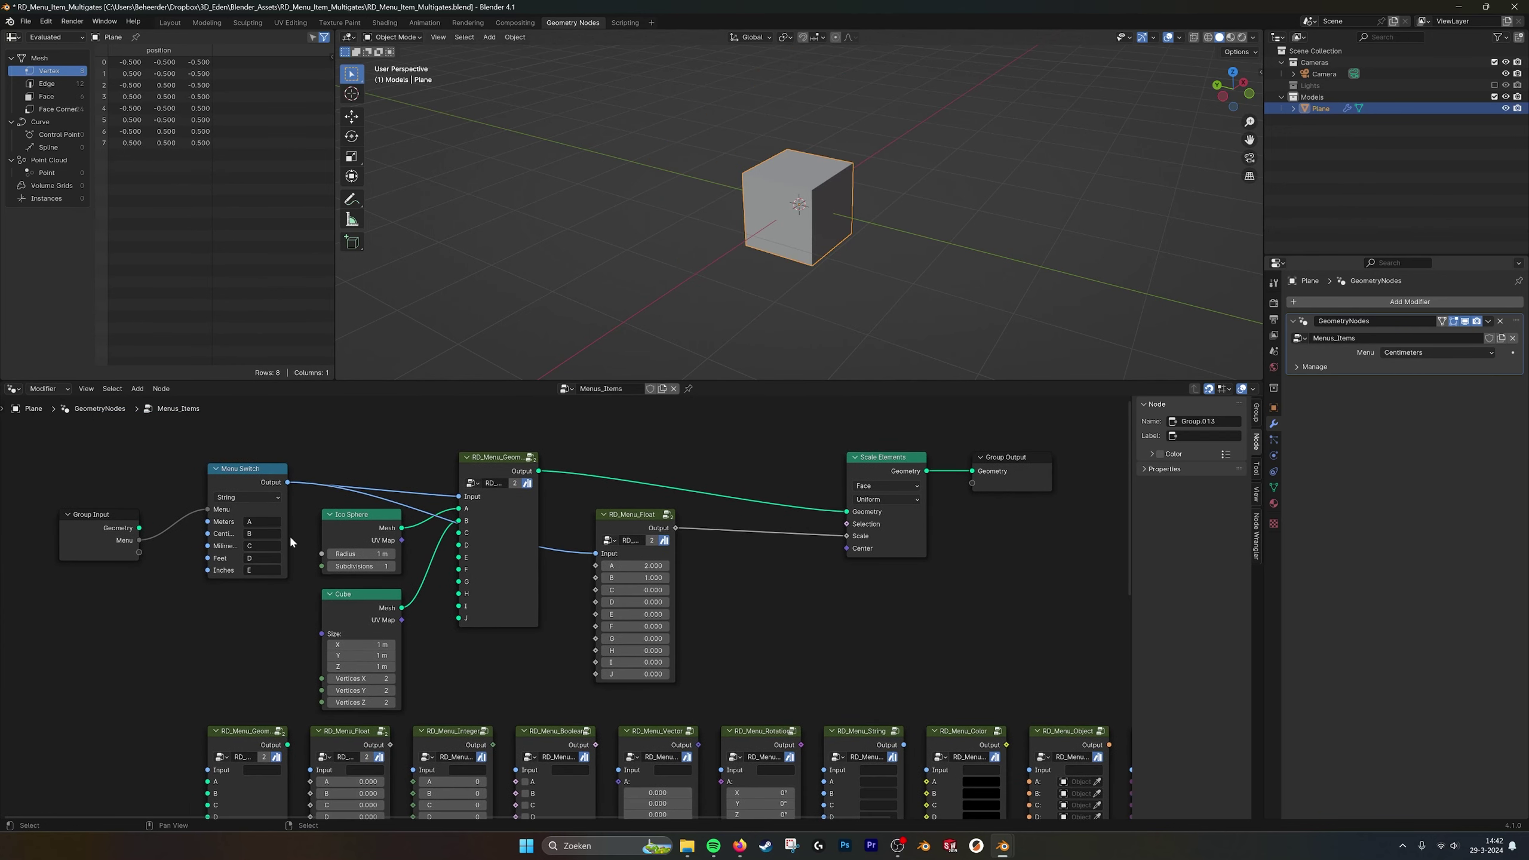
{"action": "left_click_drag", "start_coordinate": [120, 515], "coordinate": [154, 469]}
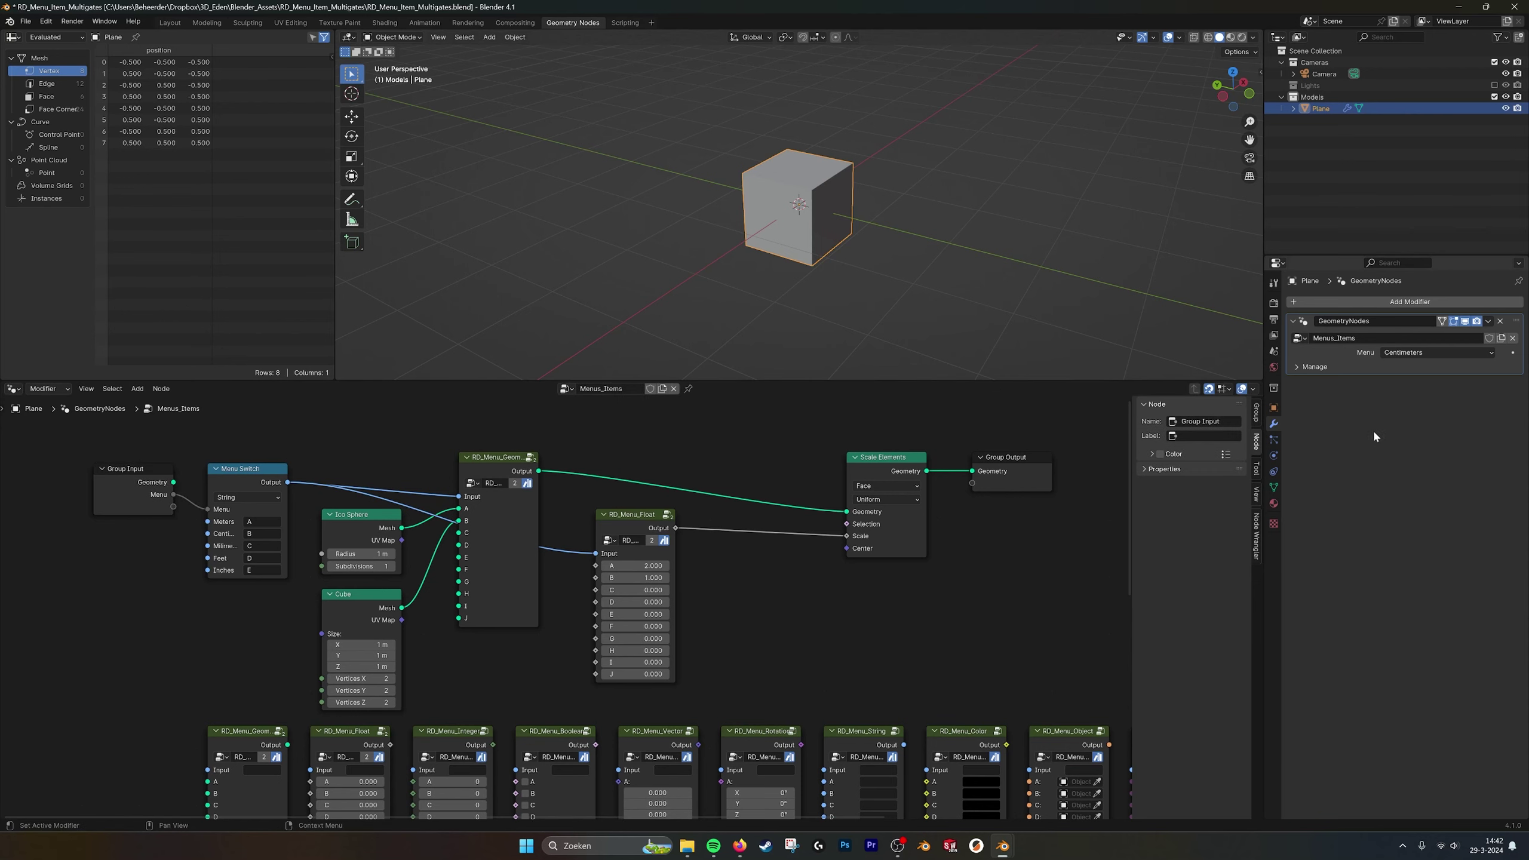
{"action": "middle_click_drag", "start_coordinate": [602, 624], "coordinate": [613, 619]}
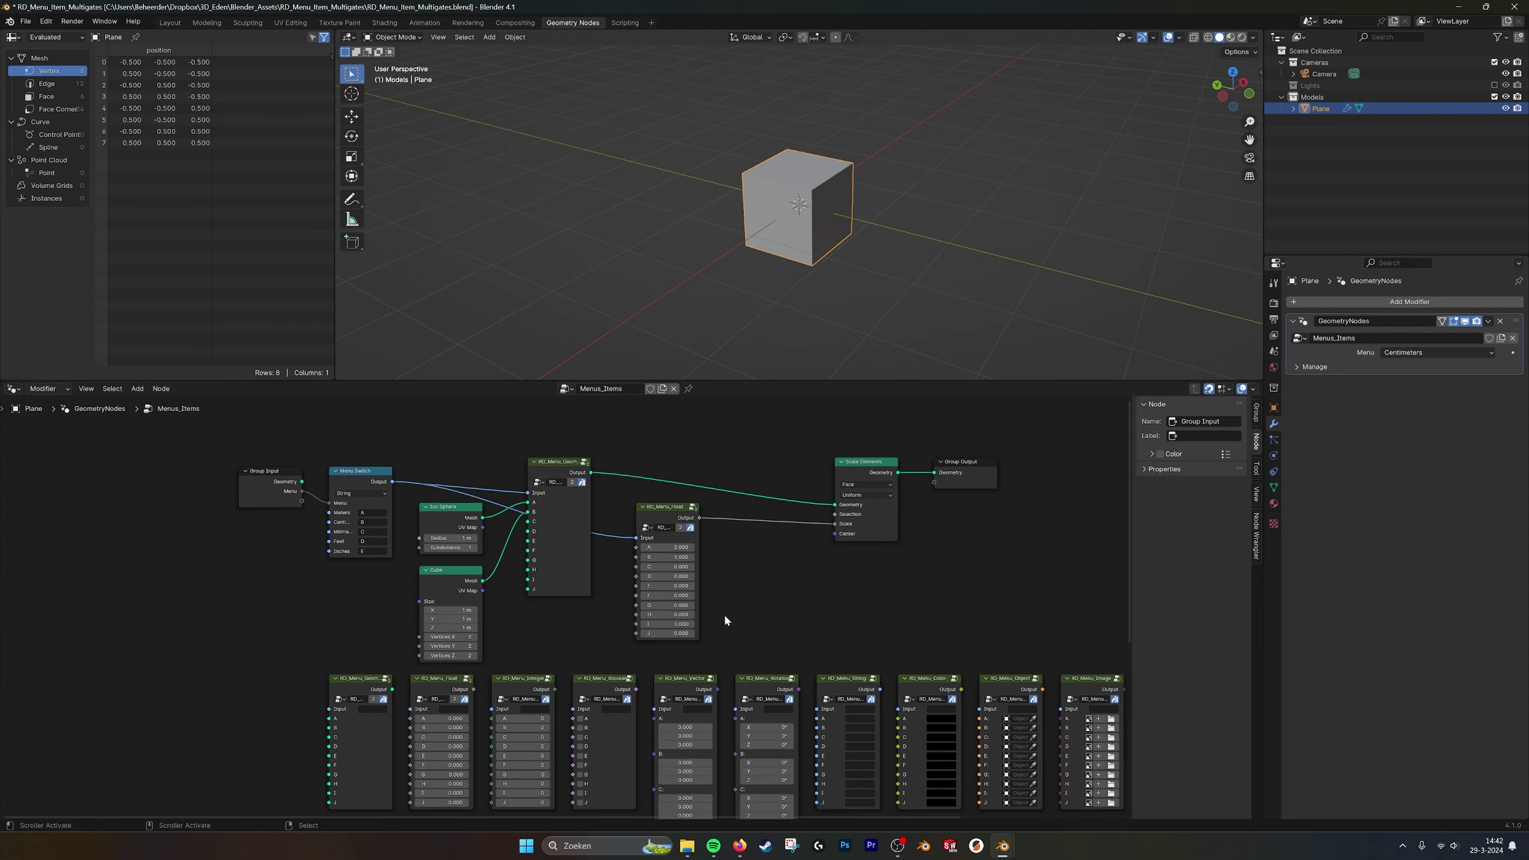
Look over the row of RD_Menu groups for the different data types, from Geometry through Material.
{"action": "middle_click_drag", "start_coordinate": [725, 615], "coordinate": [764, 577]}
{"action": "scroll", "coordinate": [737, 585], "scroll_direction": "up", "scroll_amount": 2}
{"action": "middle_click_drag", "start_coordinate": [846, 507], "coordinate": [774, 552]}
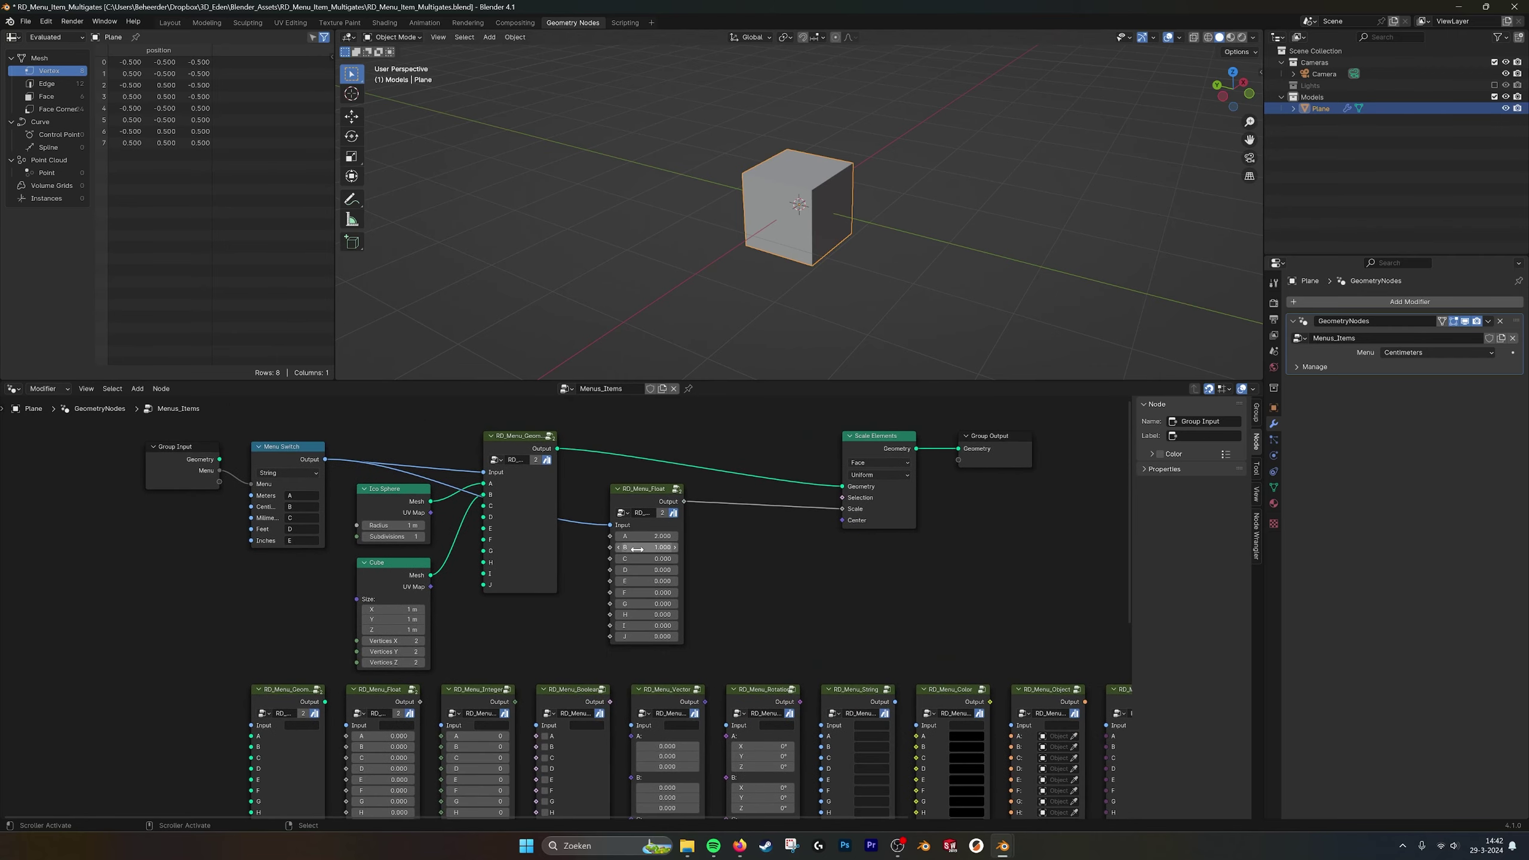
{"action": "middle_click_drag", "start_coordinate": [582, 569], "coordinate": [634, 409]}
{"action": "scroll", "coordinate": [470, 554], "scroll_direction": "up", "scroll_amount": 1}
{"action": "middle_click_drag", "start_coordinate": [471, 555], "coordinate": [508, 550]}
{"action": "scroll", "coordinate": [500, 555], "scroll_direction": "up", "scroll_amount": 5}
{"action": "middle_click_drag", "start_coordinate": [365, 516], "coordinate": [491, 528]}
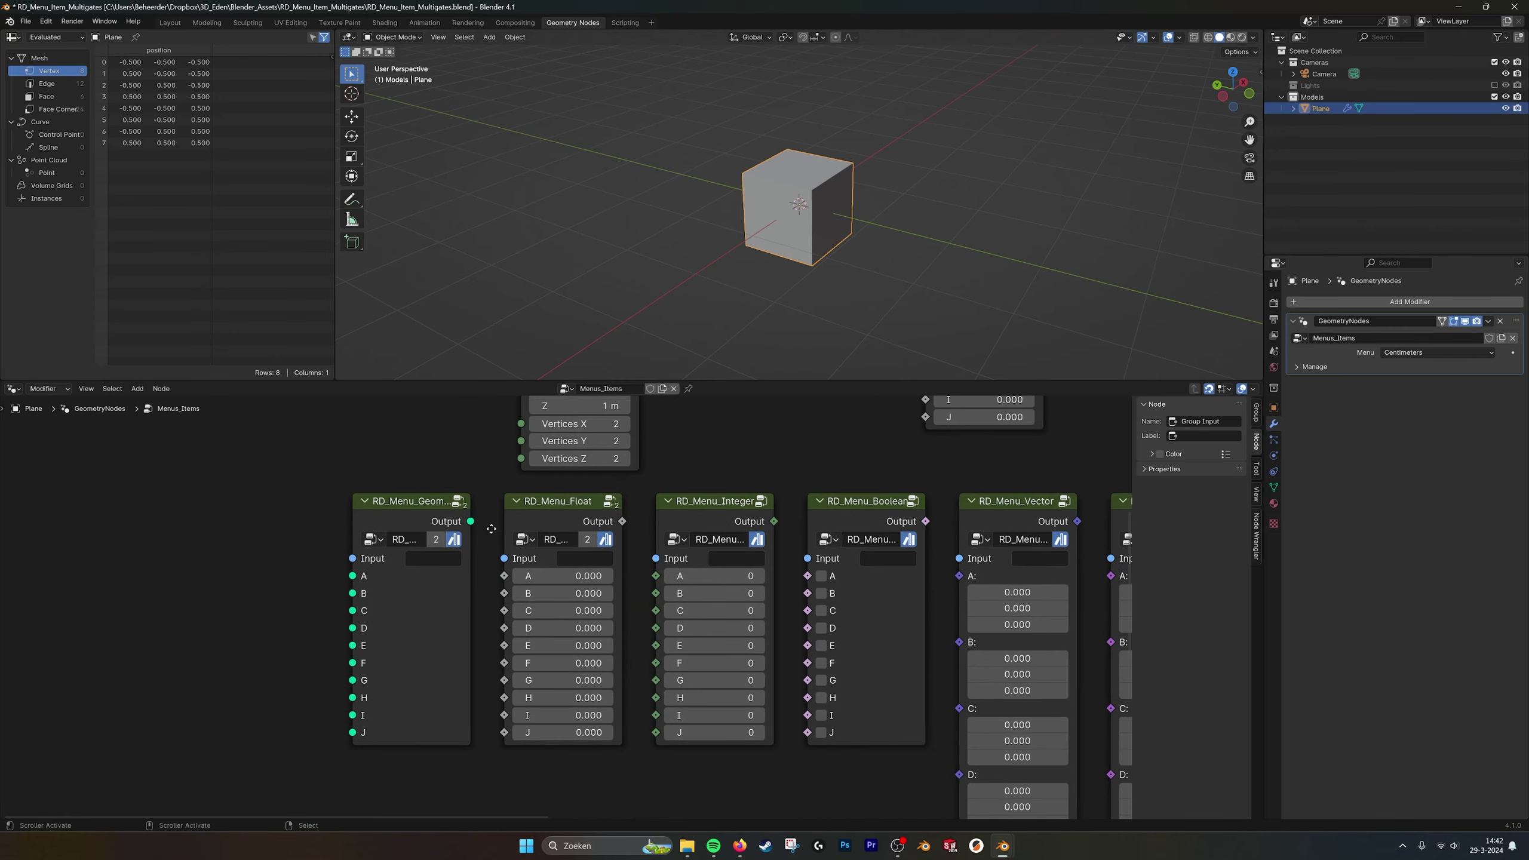
{"action": "scroll", "coordinate": [560, 602], "scroll_direction": "down", "scroll_amount": 6}
{"action": "middle_click_drag", "start_coordinate": [706, 679], "coordinate": [679, 666]}
{"action": "scroll", "coordinate": [532, 566], "scroll_direction": "up", "scroll_amount": 1}
{"action": "middle_click_drag", "start_coordinate": [870, 612], "coordinate": [471, 490]}
{"action": "scroll", "coordinate": [563, 482], "scroll_direction": "down", "scroll_amount": 1}
{"action": "middle_click_drag", "start_coordinate": [866, 568], "coordinate": [447, 641]}
{"action": "scroll", "coordinate": [652, 597], "scroll_direction": "up", "scroll_amount": 4}
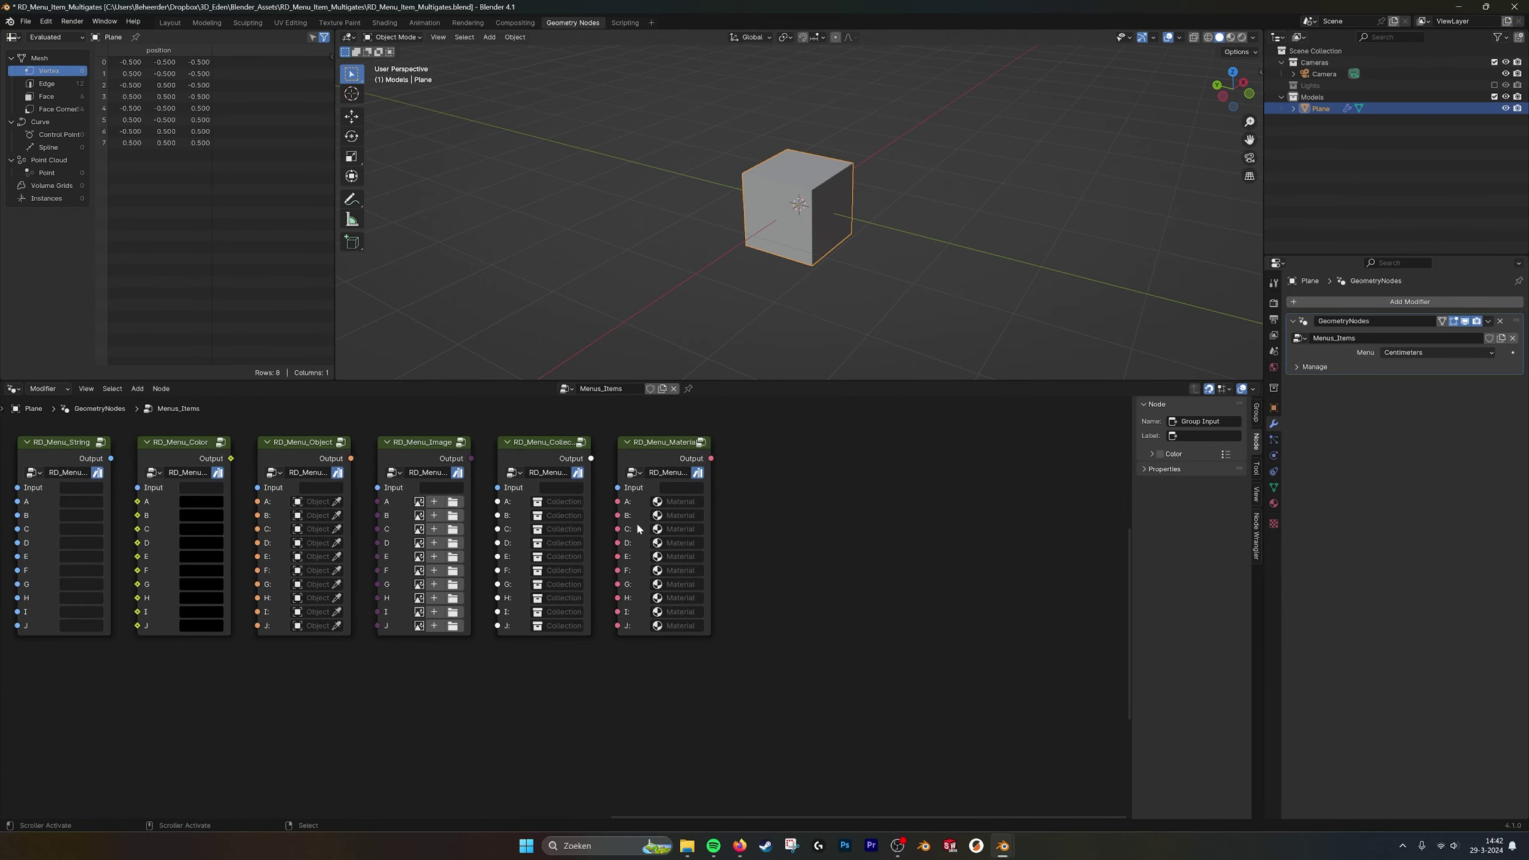
{"action": "middle_click_drag", "start_coordinate": [53, 515], "coordinate": [906, 519]}
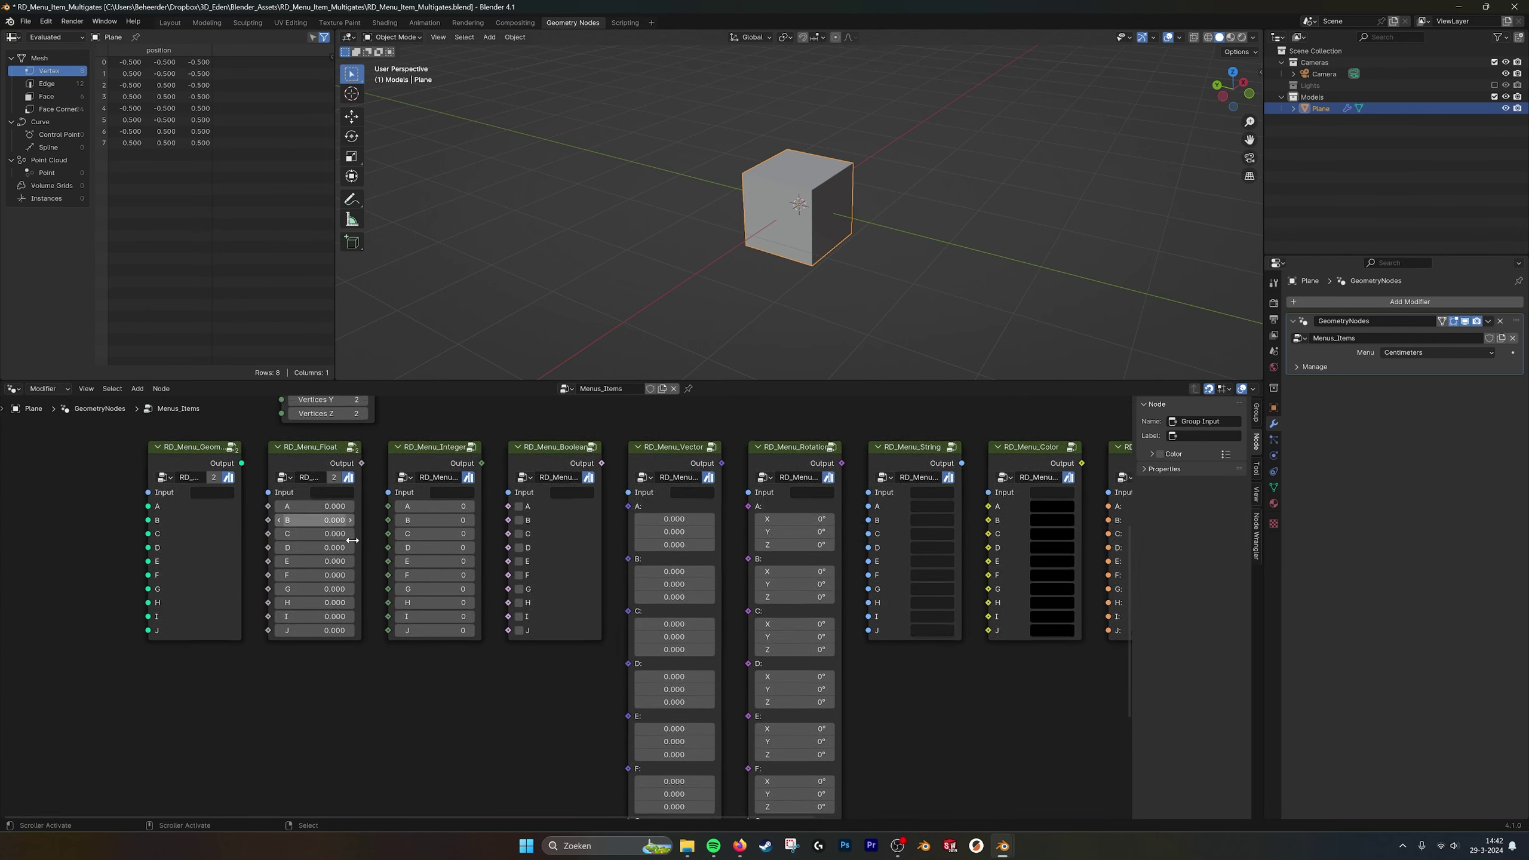
{"action": "scroll", "coordinate": [446, 571], "scroll_direction": "up", "scroll_amount": 2}
{"action": "middle_click_drag", "start_coordinate": [352, 543], "coordinate": [541, 579]}
{"action": "scroll", "coordinate": [447, 571], "scroll_direction": "up", "scroll_amount": 1}
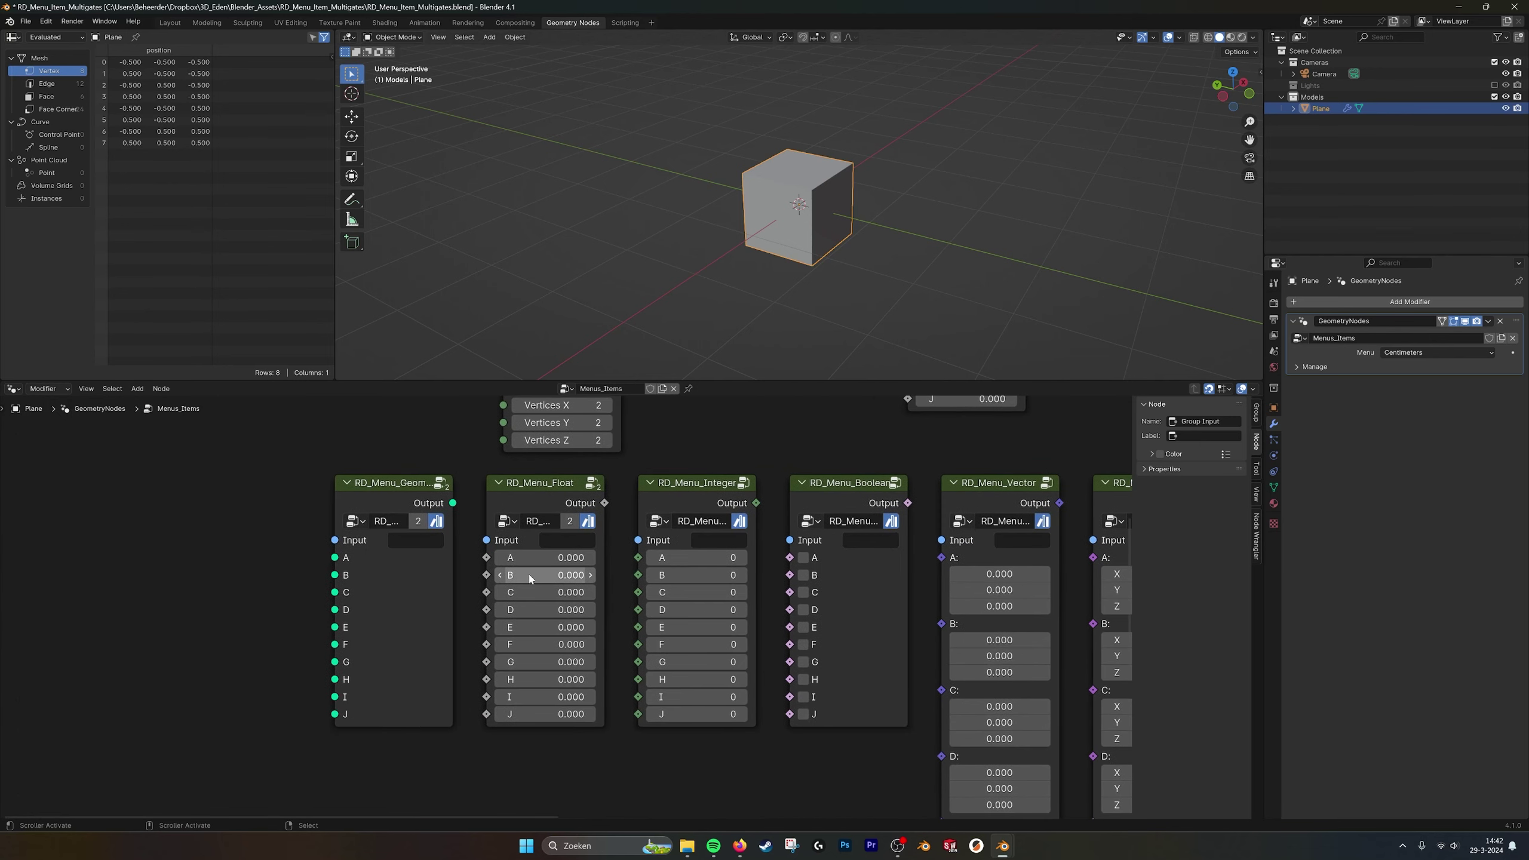
Open the unconnected RD_Menu geometry group and examine its first Equal and Switch pair for item A.
{"action": "left_click", "coordinate": [440, 484]}
{"action": "scroll", "coordinate": [440, 484], "scroll_direction": "down", "scroll_amount": 8}
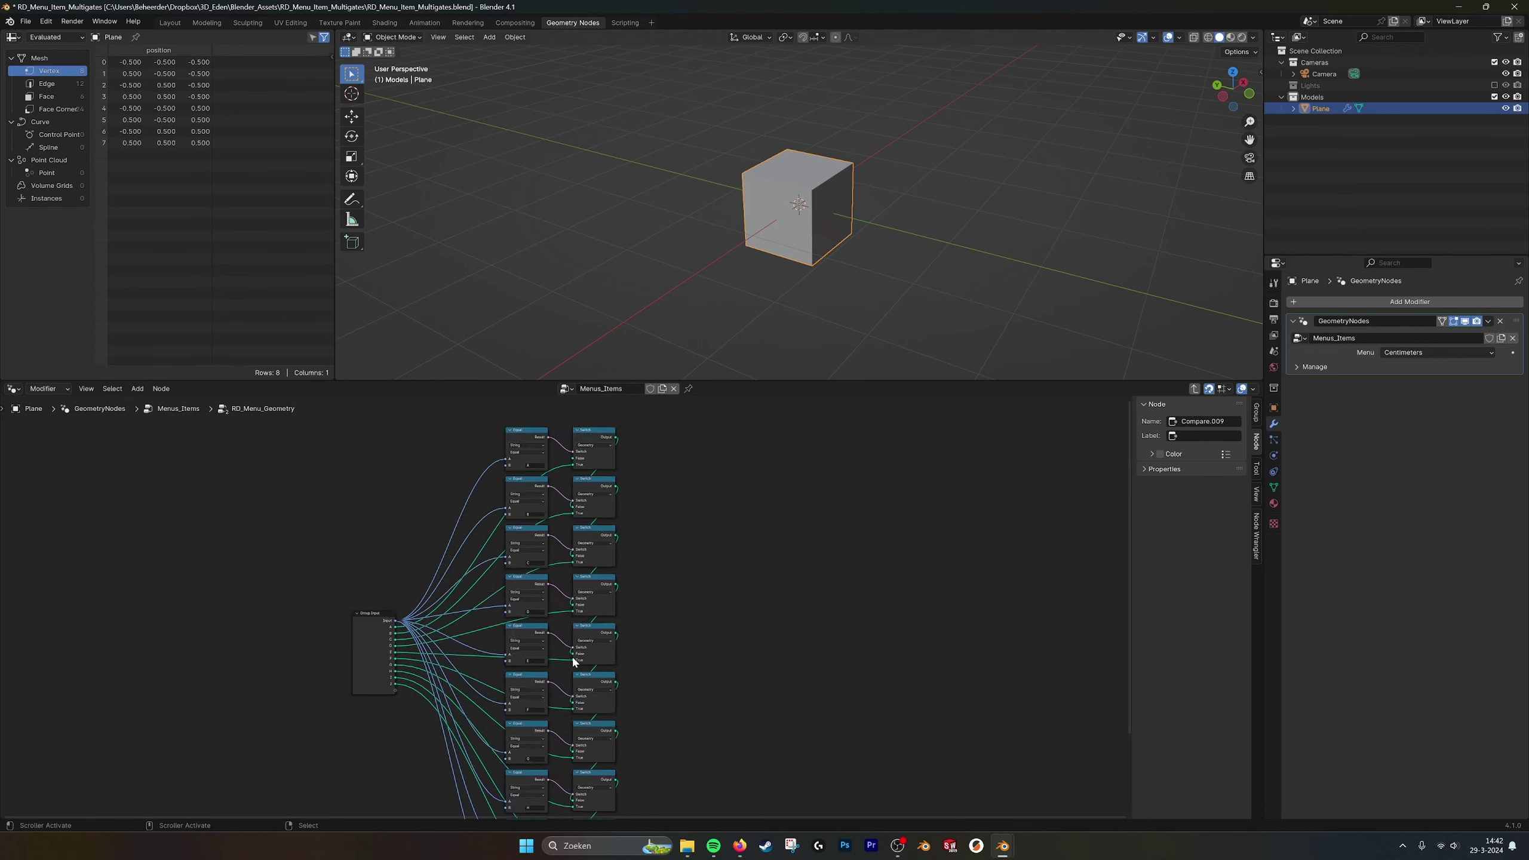
{"action": "scroll", "coordinate": [578, 504], "scroll_direction": "up", "scroll_amount": 3}
{"action": "left_click", "coordinate": [456, 503]}
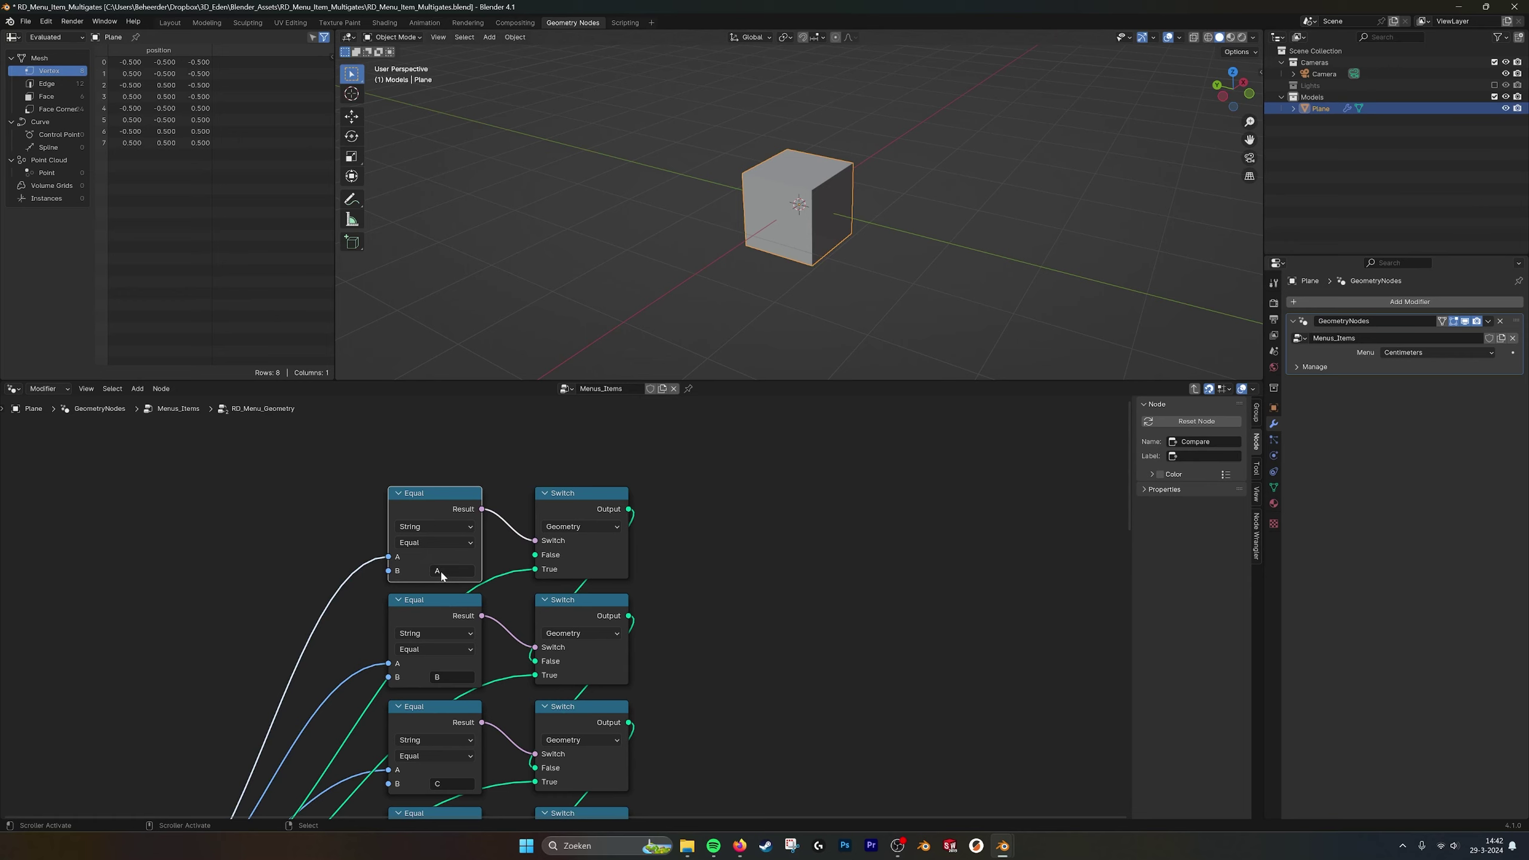
{"action": "left_click", "coordinate": [568, 502]}
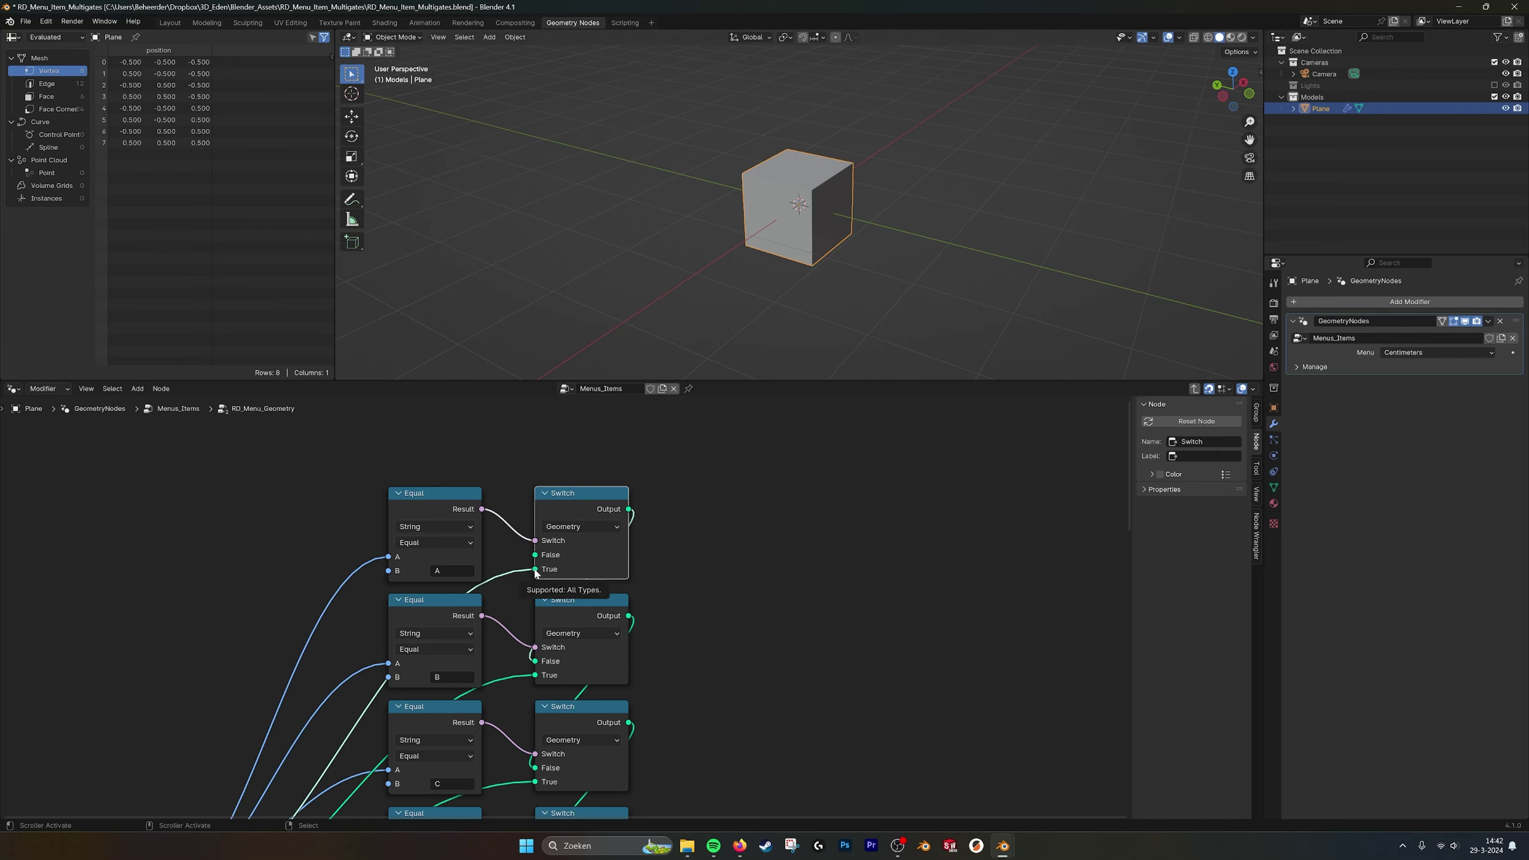
Examine the chain of Equal and Switch pairs down to Group Output, and how Group Input feeds them.
{"action": "scroll", "coordinate": [538, 574], "scroll_direction": "down", "scroll_amount": 1}
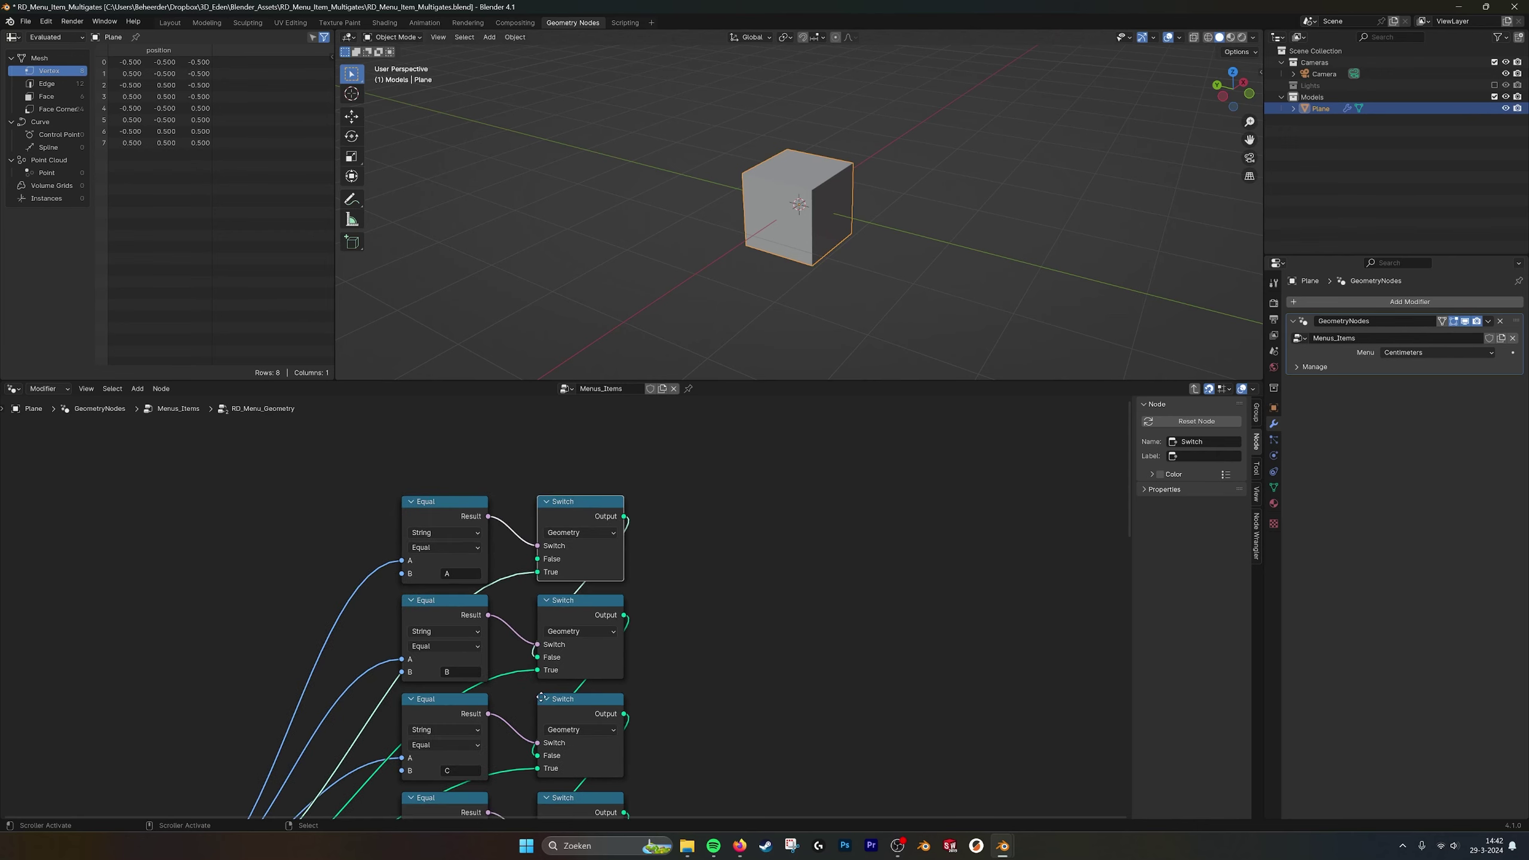
{"action": "scroll", "coordinate": [525, 579], "scroll_direction": "down", "scroll_amount": 5}
{"action": "middle_click_drag", "start_coordinate": [541, 697], "coordinate": [531, 554]}
{"action": "middle_click_drag", "start_coordinate": [552, 735], "coordinate": [546, 456]}
{"action": "middle_click_drag", "start_coordinate": [626, 676], "coordinate": [712, 663]}
{"action": "scroll", "coordinate": [660, 664], "scroll_direction": "up", "scroll_amount": 5}
{"action": "left_click", "coordinate": [699, 622]}
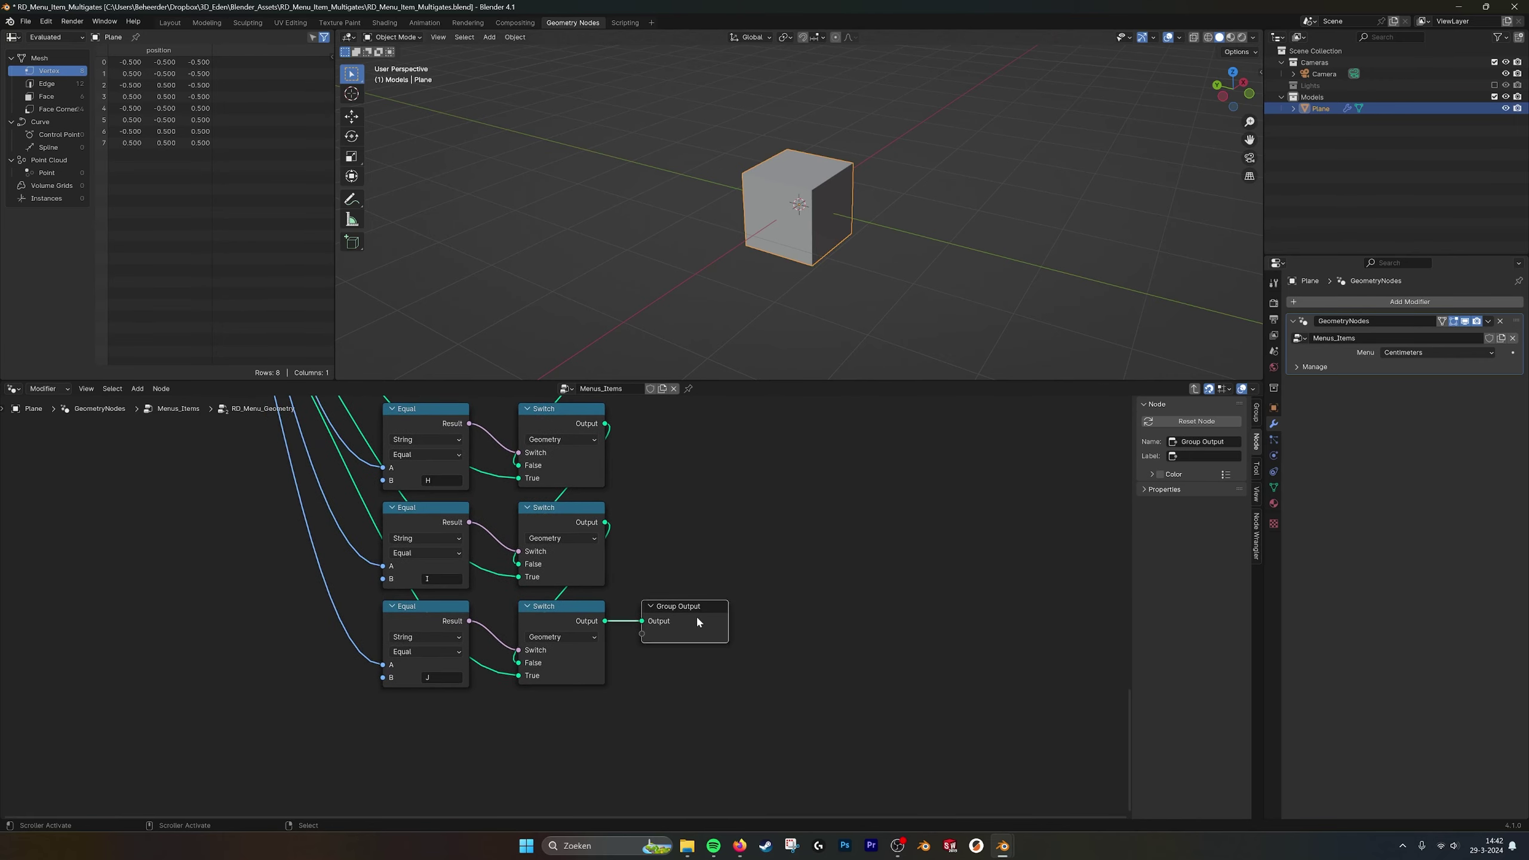
{"action": "scroll", "coordinate": [567, 609], "scroll_direction": "down", "scroll_amount": 5}
{"action": "middle_click_drag", "start_coordinate": [462, 464], "coordinate": [631, 665]}
{"action": "middle_click_drag", "start_coordinate": [553, 591], "coordinate": [563, 686]}
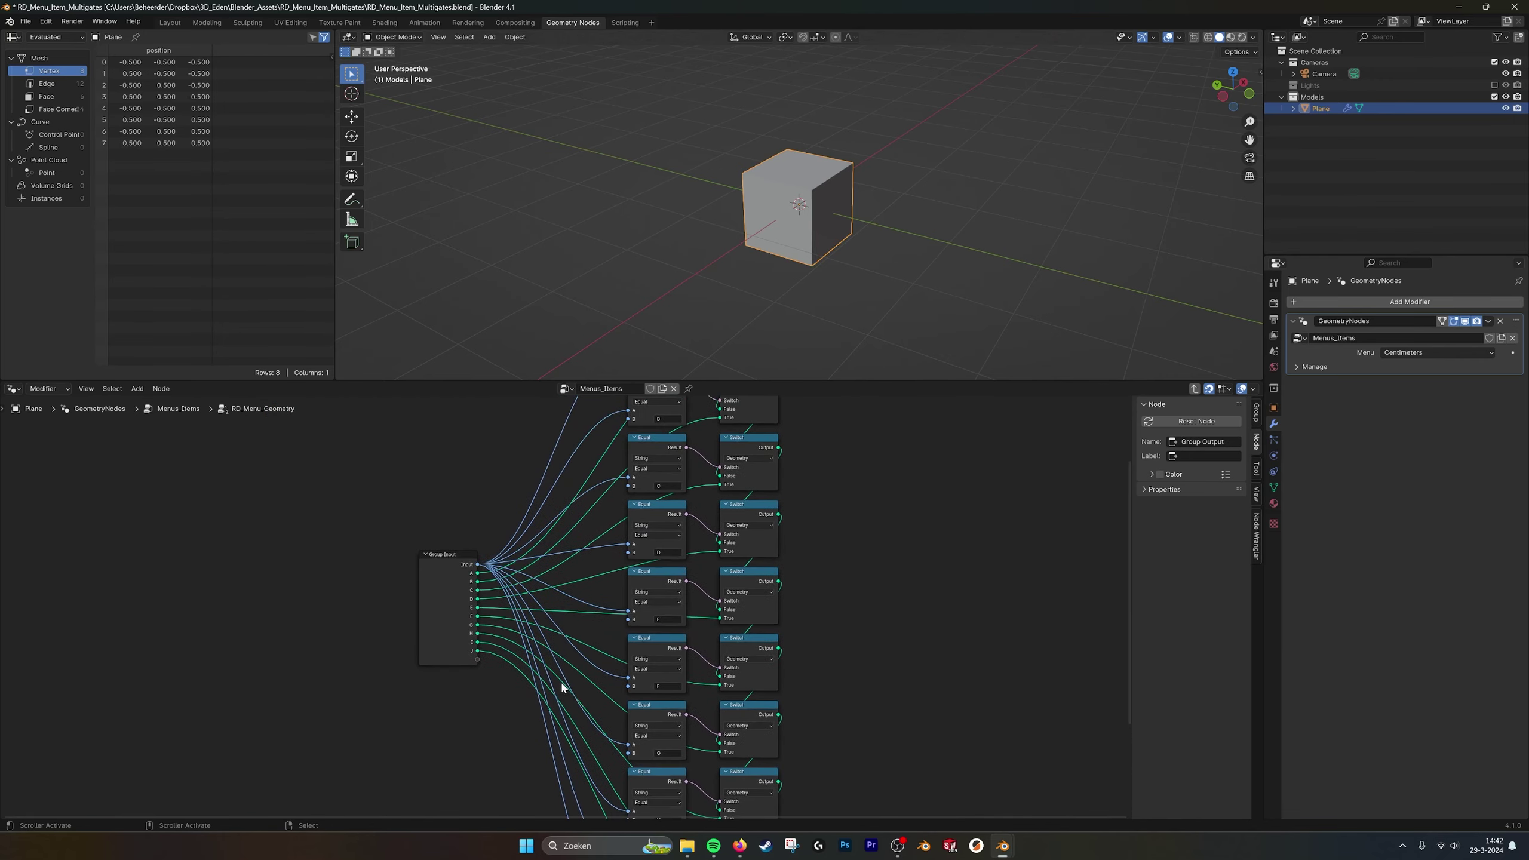
{"action": "scroll", "coordinate": [561, 616], "scroll_direction": "up", "scroll_amount": 6}
{"action": "scroll", "coordinate": [602, 572], "scroll_direction": "down", "scroll_amount": 2}
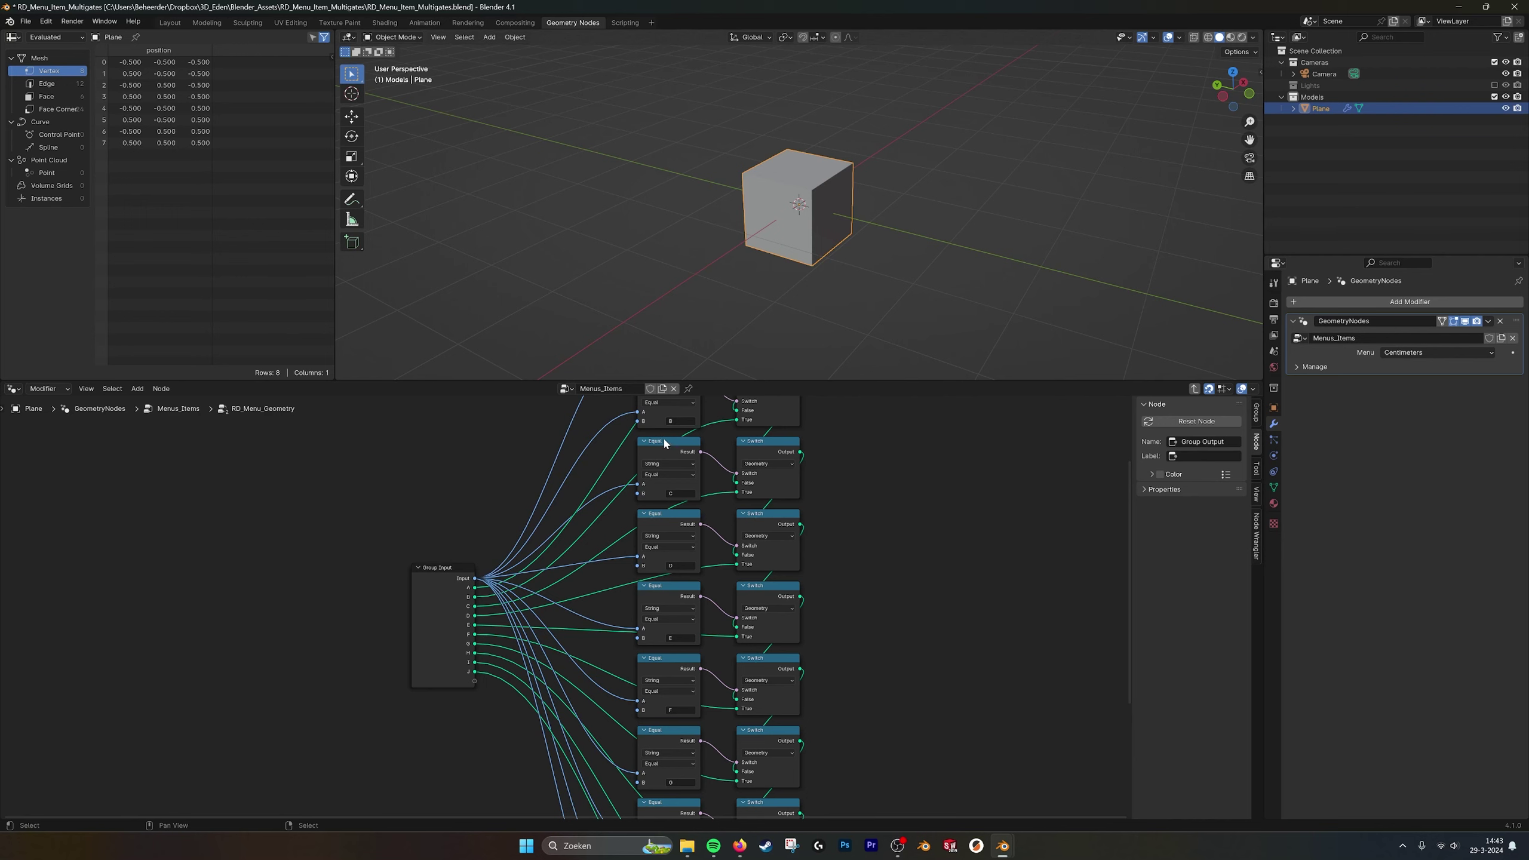
{"action": "scroll", "coordinate": [545, 574], "scroll_direction": "up", "scroll_amount": 3}
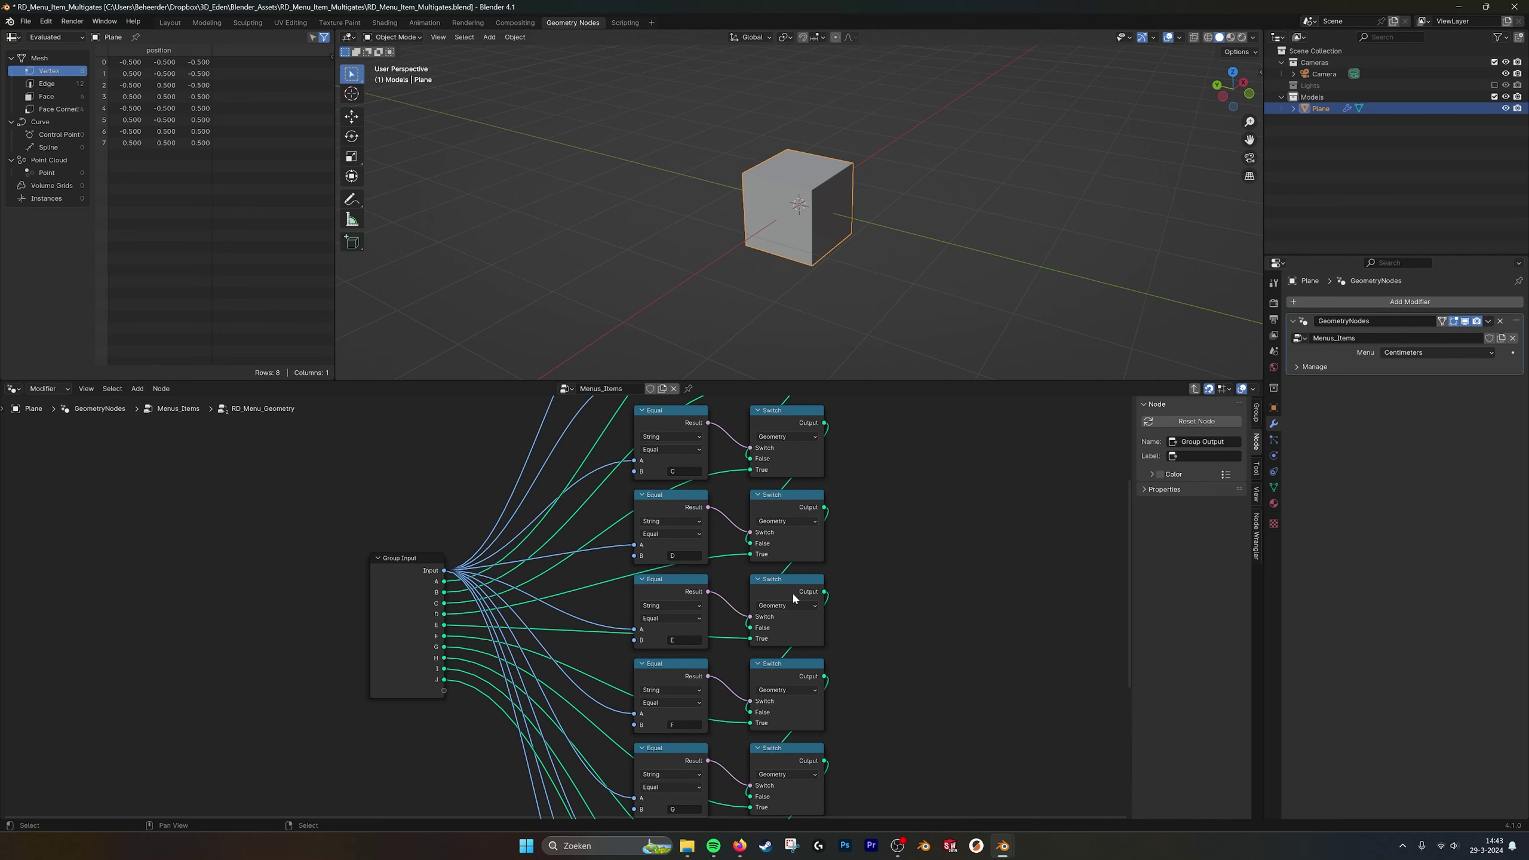
Duplicate the last Equal and Switch pair (item J) and place the copy directly below it.
{"action": "middle_click_drag", "start_coordinate": [798, 621], "coordinate": [798, 540]}
{"action": "middle_click_drag", "start_coordinate": [807, 624], "coordinate": [750, 503]}
{"action": "middle_click_drag", "start_coordinate": [742, 630], "coordinate": [667, 442]}
{"action": "left_click_drag", "start_coordinate": [665, 711], "coordinate": [533, 623]}
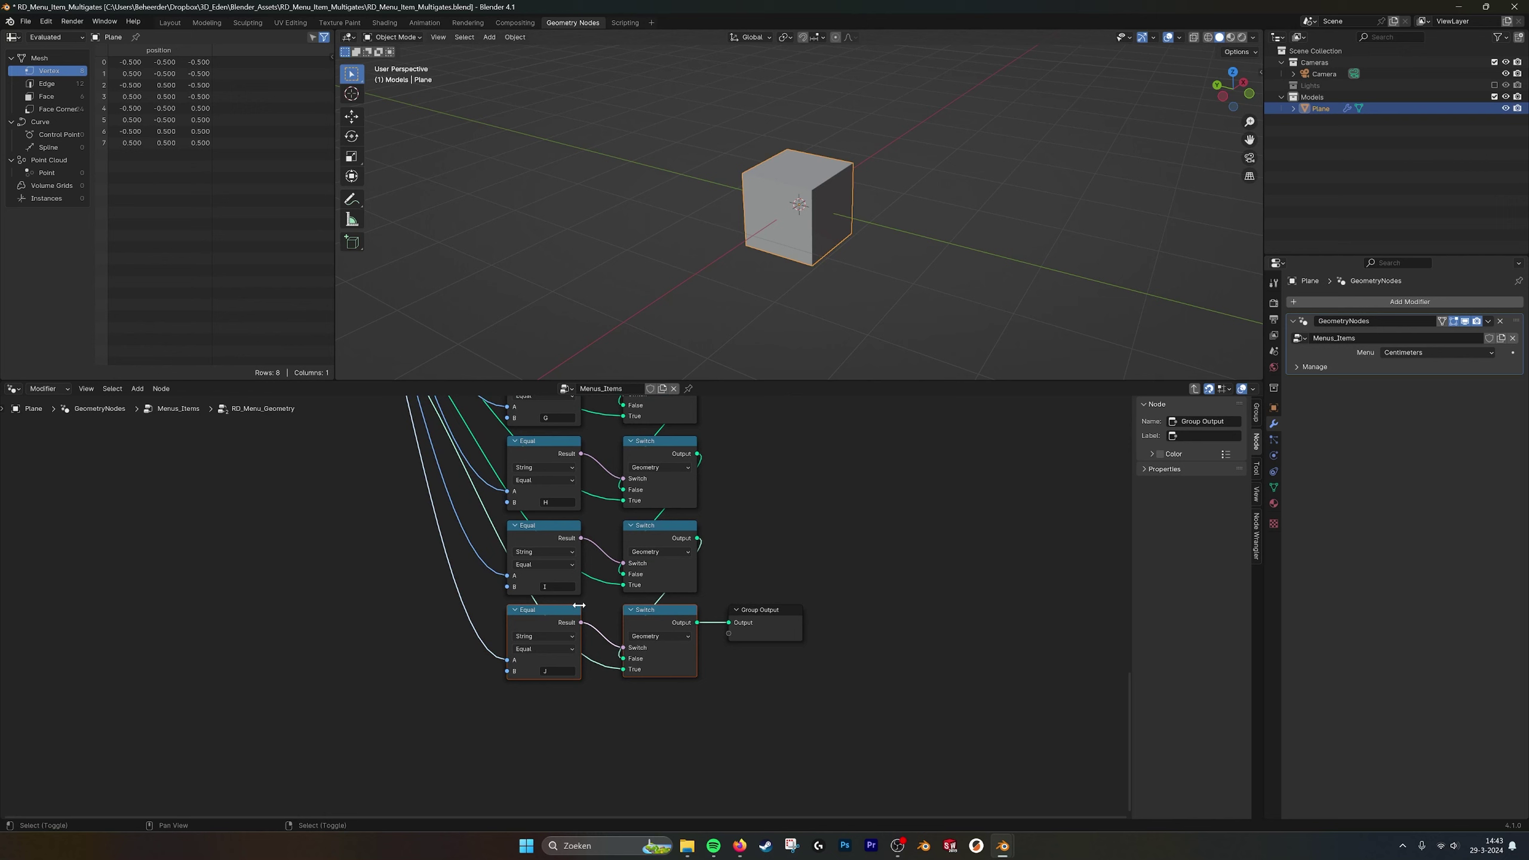
{"action": "key", "text": "shift+d"}
{"action": "left_click", "coordinate": [579, 701]}
{"action": "middle_click_drag", "start_coordinate": [698, 684], "coordinate": [717, 645]}
{"action": "scroll", "coordinate": [722, 602], "scroll_direction": "up", "scroll_amount": 3}
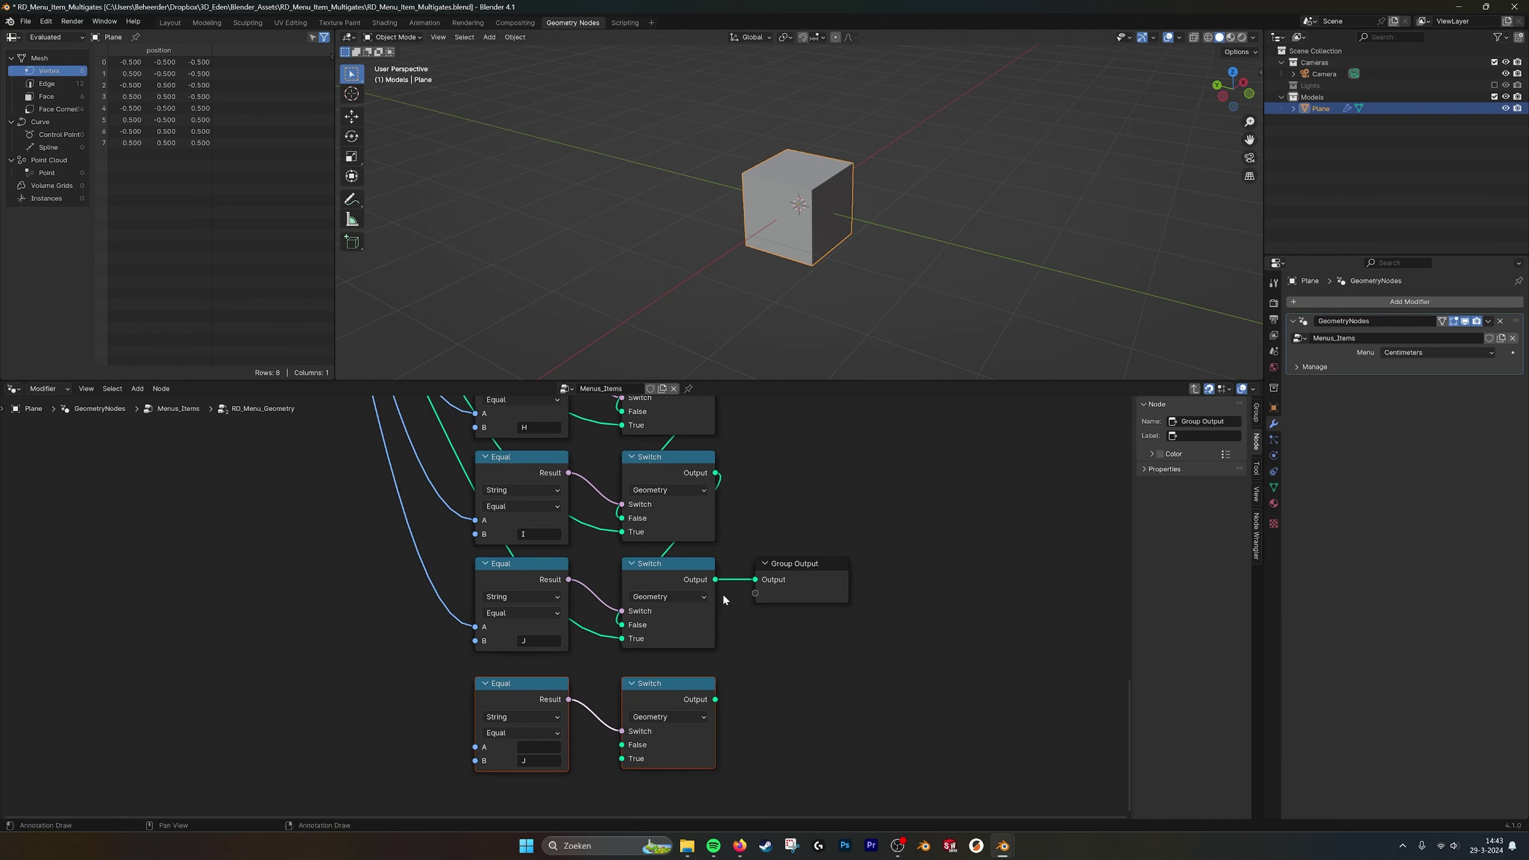
{"action": "left_click_drag", "start_coordinate": [716, 581], "coordinate": [764, 649]}
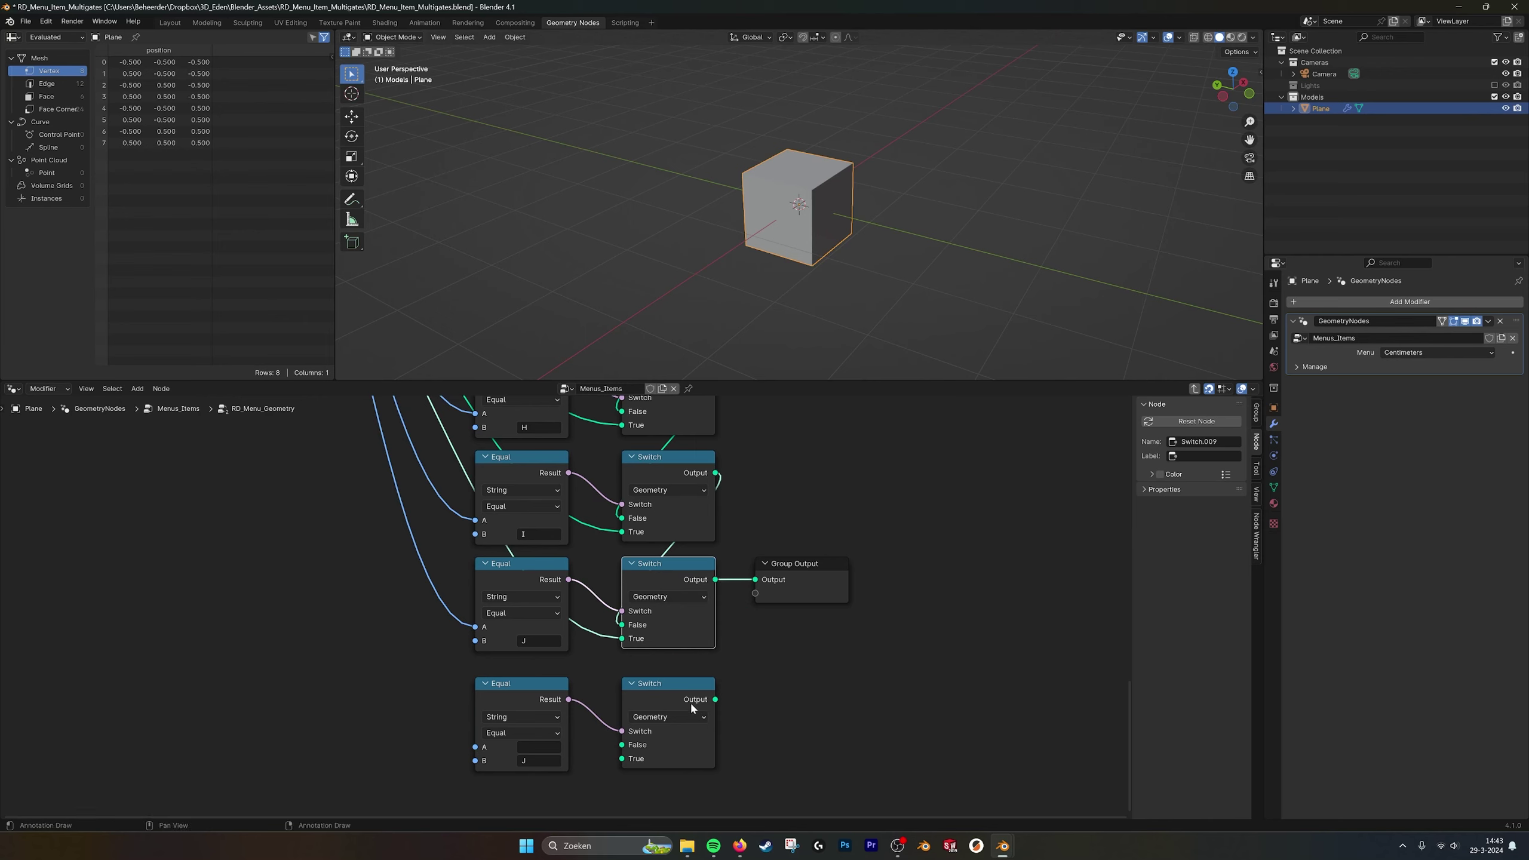
{"action": "left_click_drag", "start_coordinate": [715, 700], "coordinate": [768, 650]}
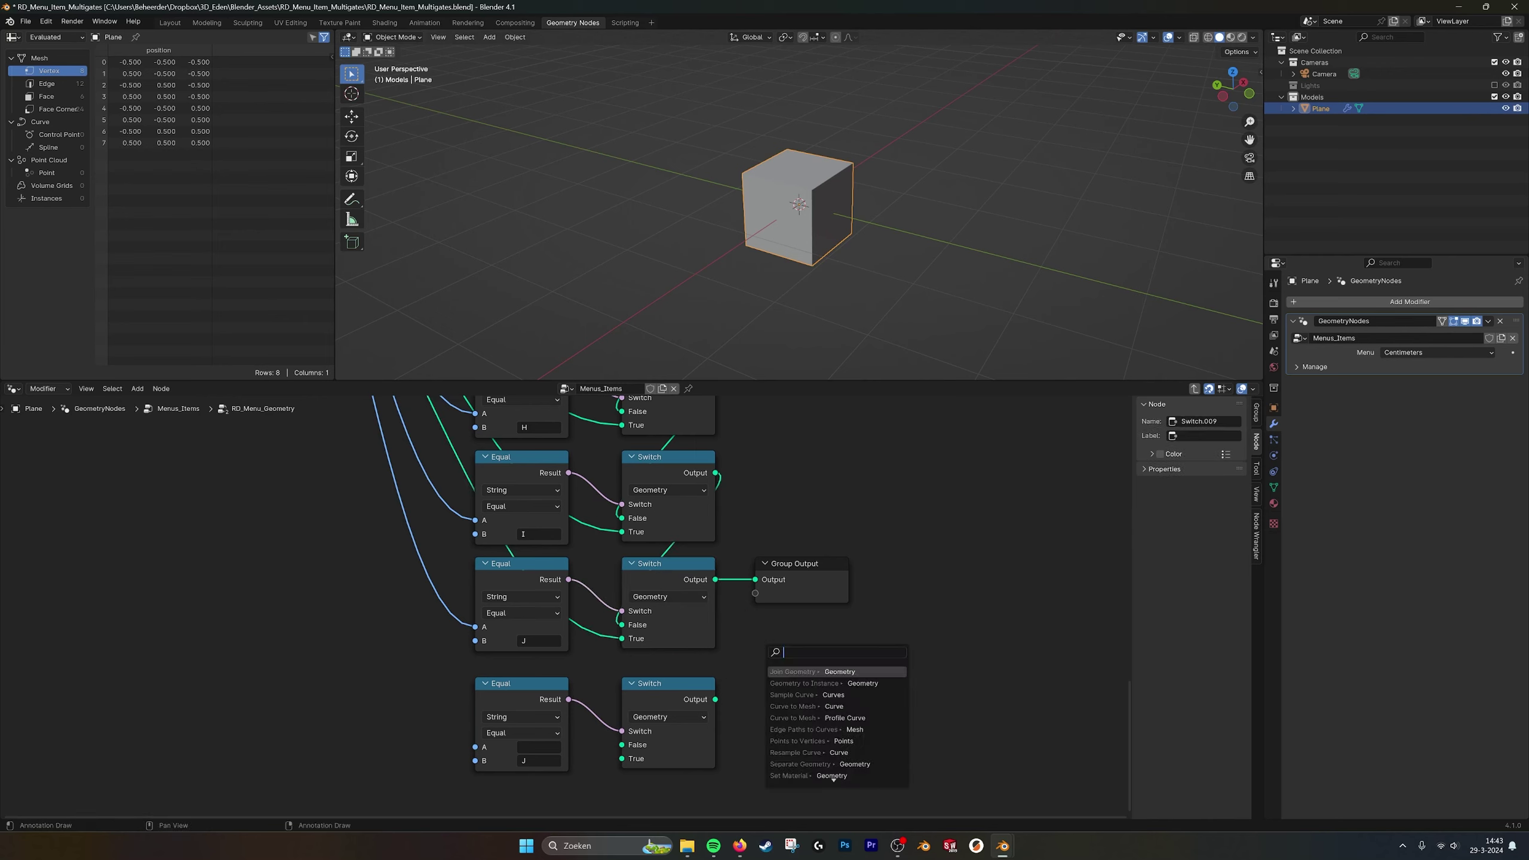
Set the duplicated Equal node's B string to K.
{"action": "middle_click_drag", "start_coordinate": [563, 618], "coordinate": [643, 614]}
{"action": "left_click", "coordinate": [618, 757]}
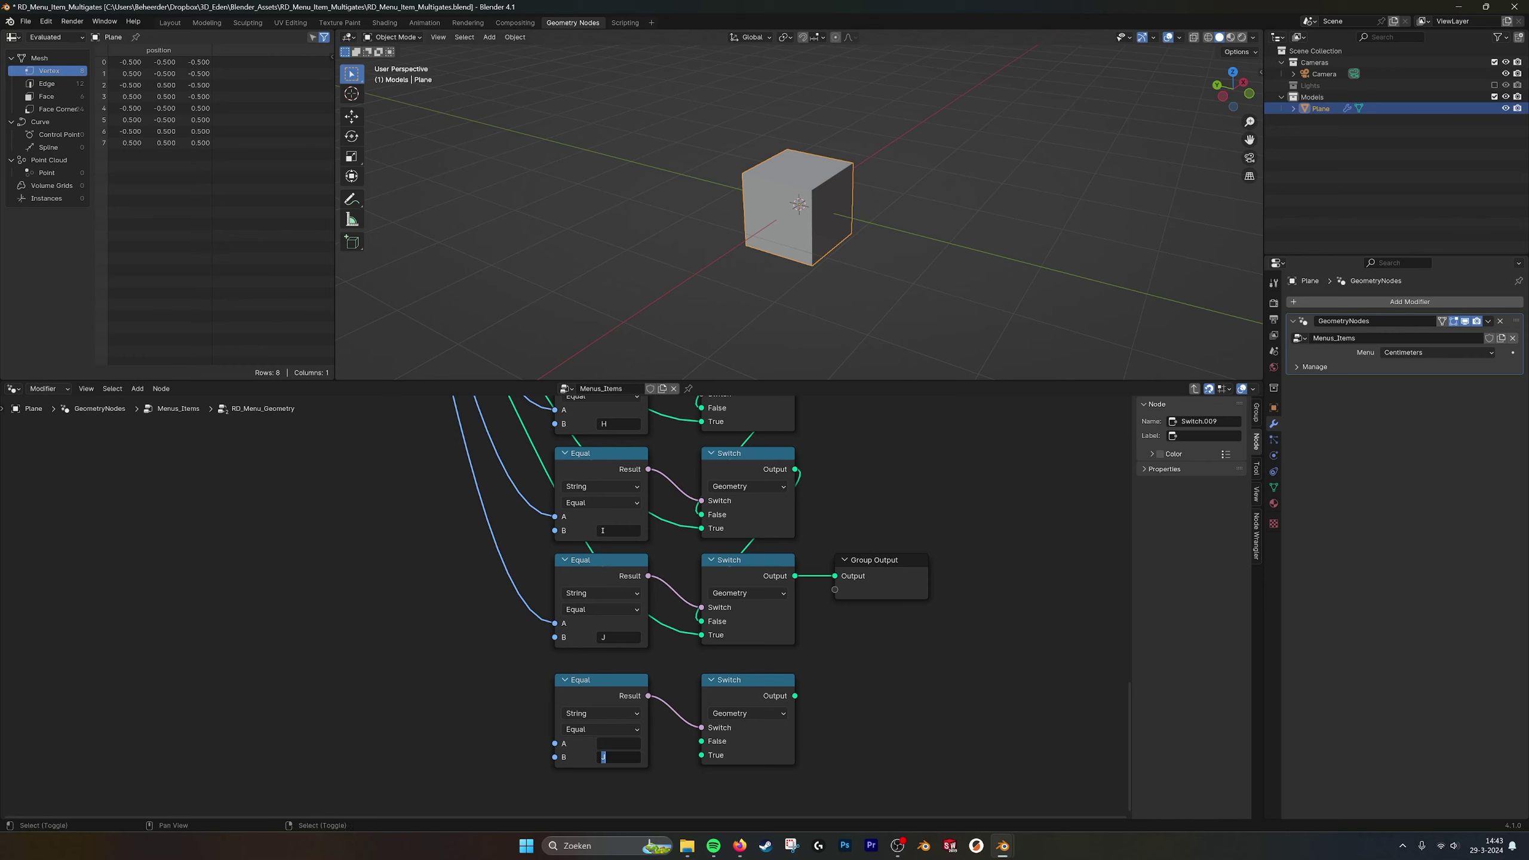
{"action": "type", "text": "K"}
{"action": "middle_click_drag", "start_coordinate": [585, 650], "coordinate": [630, 665]}
Examine Group Input's unused socket and the unconnected K pair at the end of the chain.
{"action": "left_click_drag", "start_coordinate": [600, 758], "coordinate": [356, 668]}
{"action": "left_click_drag", "start_coordinate": [360, 605], "coordinate": [449, 565]}
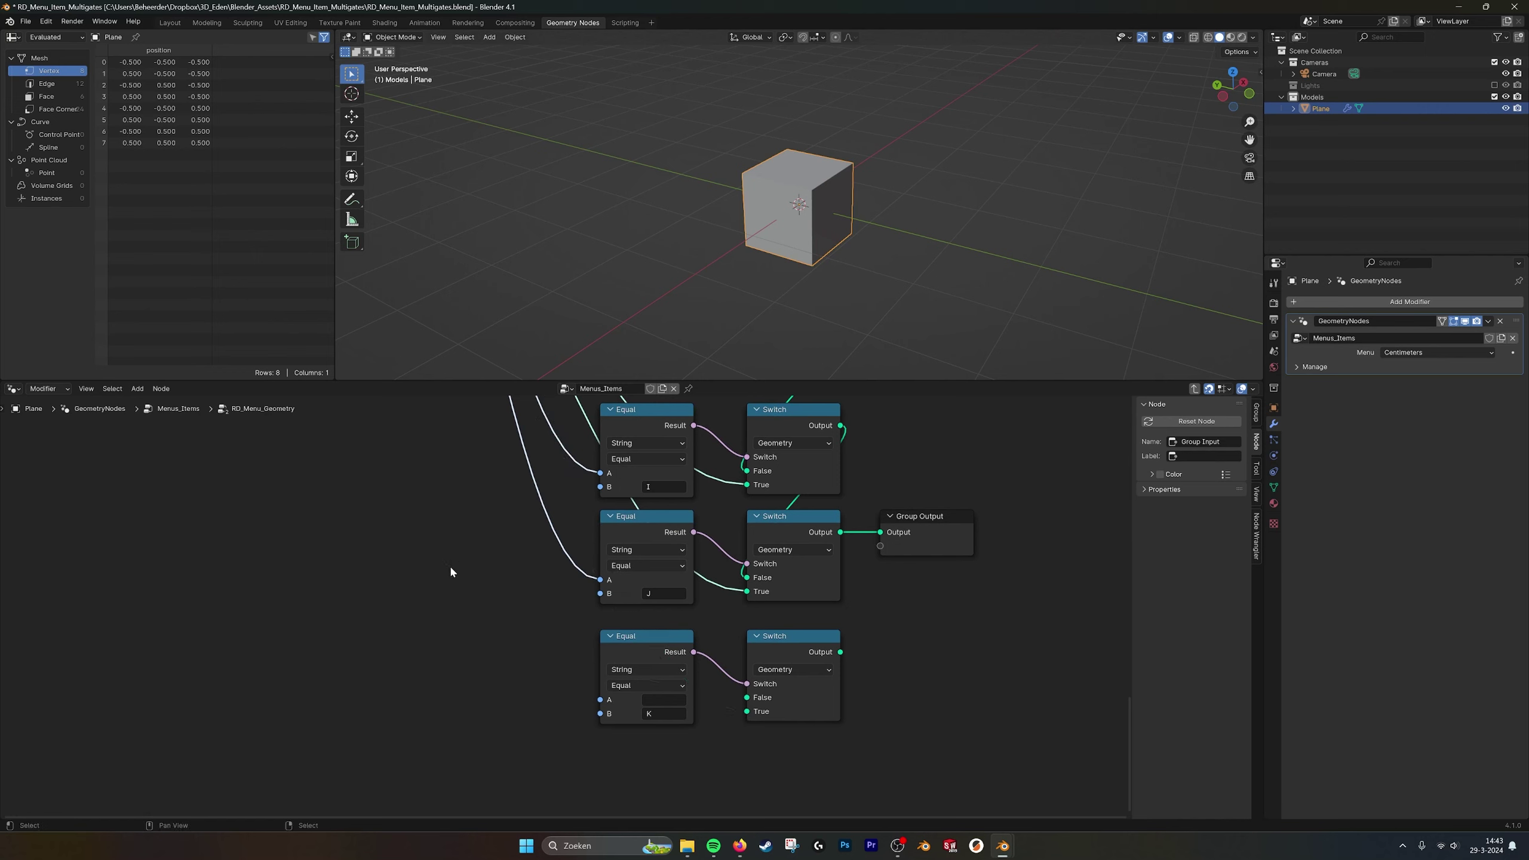
{"action": "left_click", "coordinate": [449, 565]}
{"action": "middle_click_drag", "start_coordinate": [470, 464], "coordinate": [513, 665]}
{"action": "middle_click_drag", "start_coordinate": [481, 462], "coordinate": [533, 700]}
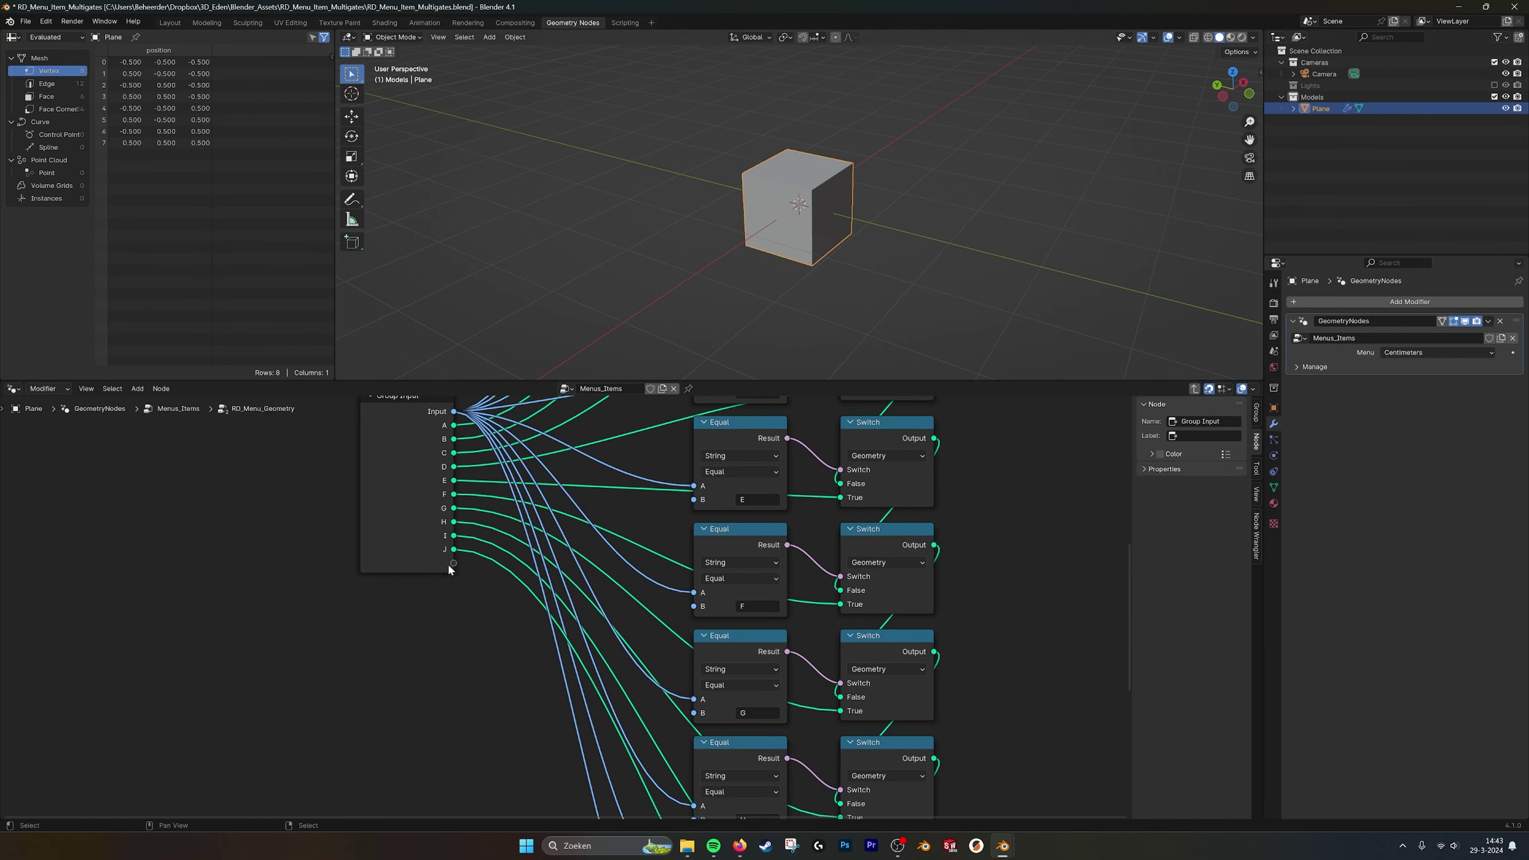
{"action": "middle_click_drag", "start_coordinate": [474, 652], "coordinate": [444, 538]}
{"action": "scroll", "coordinate": [443, 538], "scroll_direction": "down", "scroll_amount": 5}
{"action": "middle_click_drag", "start_coordinate": [722, 722], "coordinate": [635, 634]}
{"action": "scroll", "coordinate": [636, 634], "scroll_direction": "down", "scroll_amount": 1}
{"action": "scroll", "coordinate": [635, 634], "scroll_direction": "down", "scroll_amount": 1}
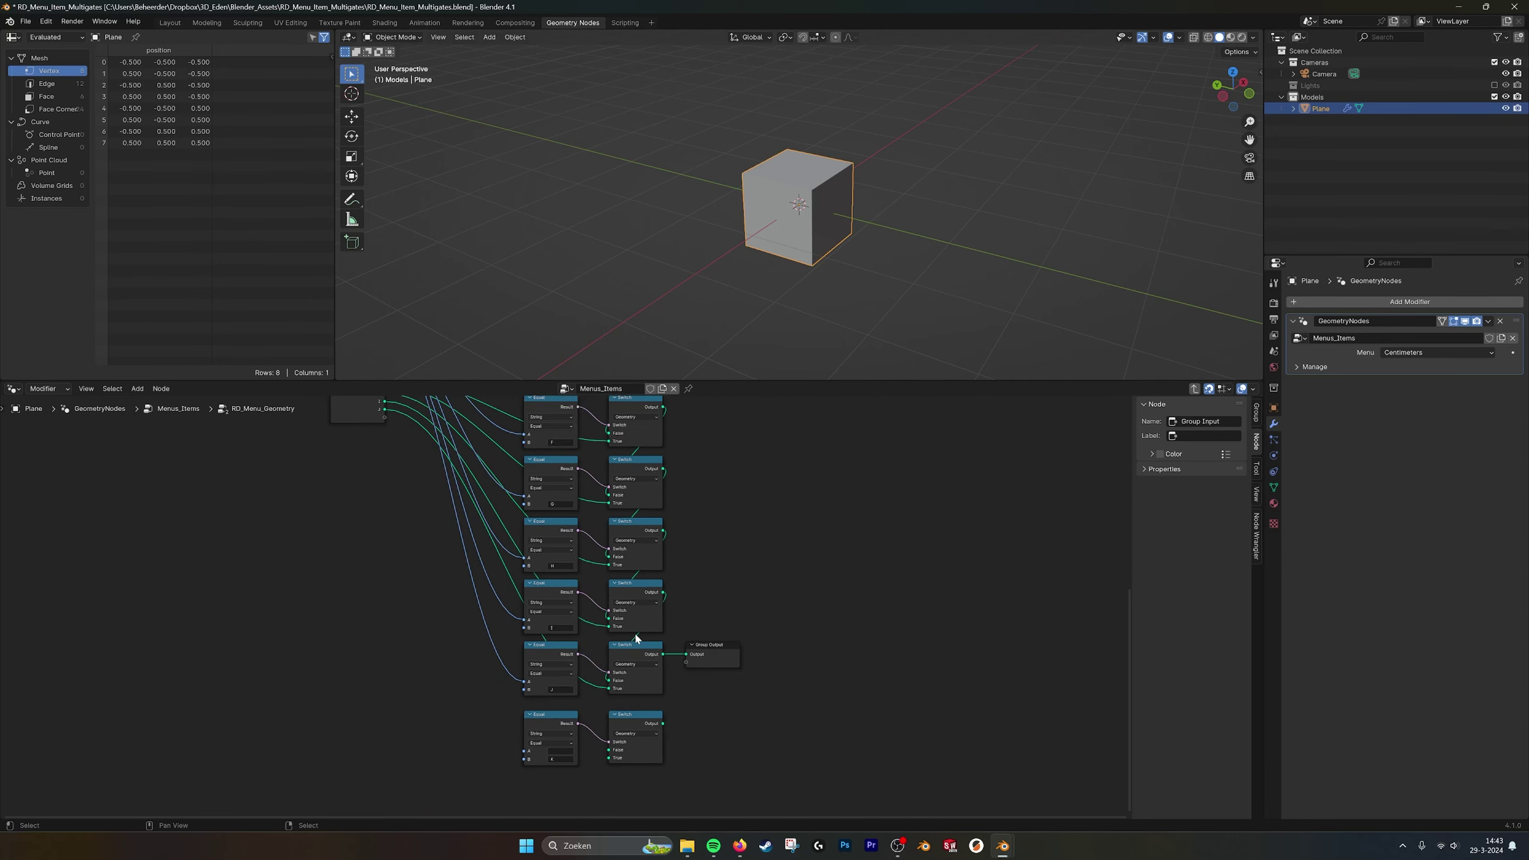
Delete the unconnected Equal and Switch pair (item K) below the end of the chain.
{"action": "scroll", "coordinate": [729, 728], "scroll_direction": "up", "scroll_amount": 1}
{"action": "left_click_drag", "start_coordinate": [729, 727], "coordinate": [503, 744]}
{"action": "key", "text": "x"}
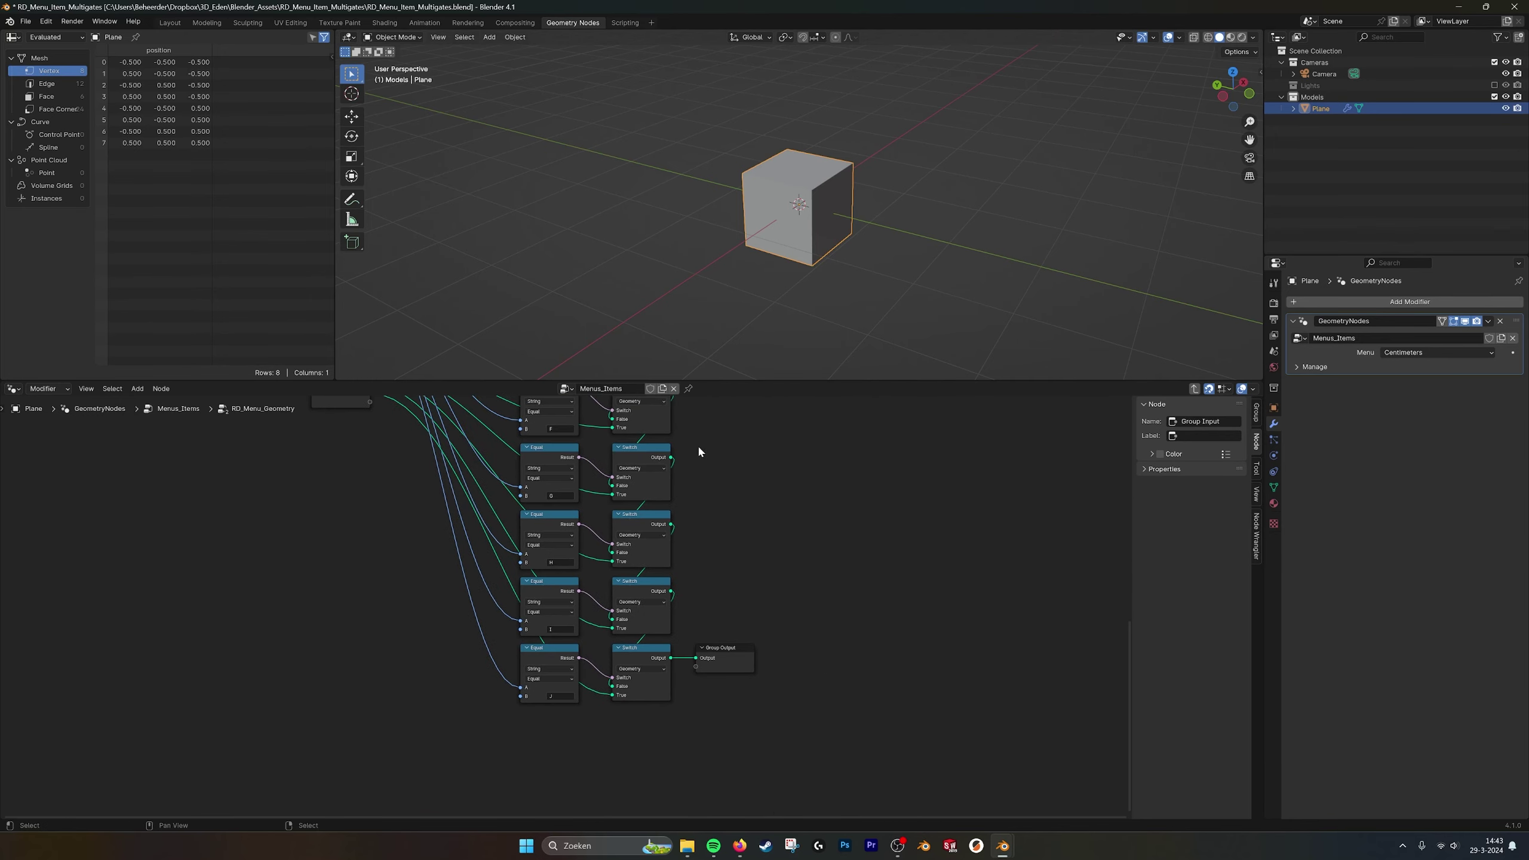
Exit the RD_Menu_Geometry group and return to the parent Menus_Items node tree.
{"action": "scroll", "coordinate": [697, 451], "scroll_direction": "down", "scroll_amount": 5}
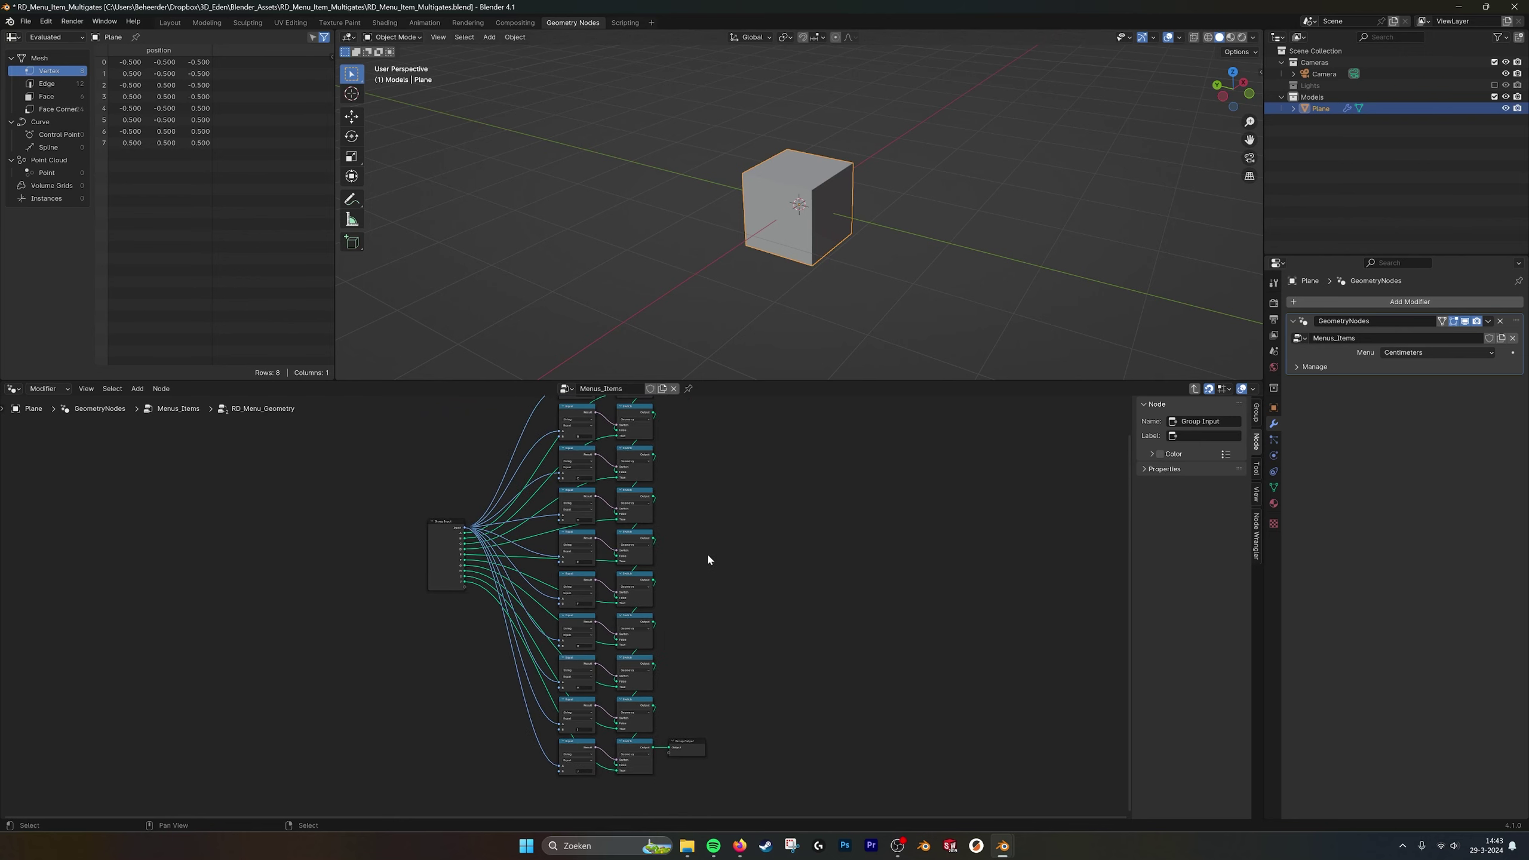
{"action": "scroll", "coordinate": [528, 580], "scroll_direction": "down", "scroll_amount": 2}
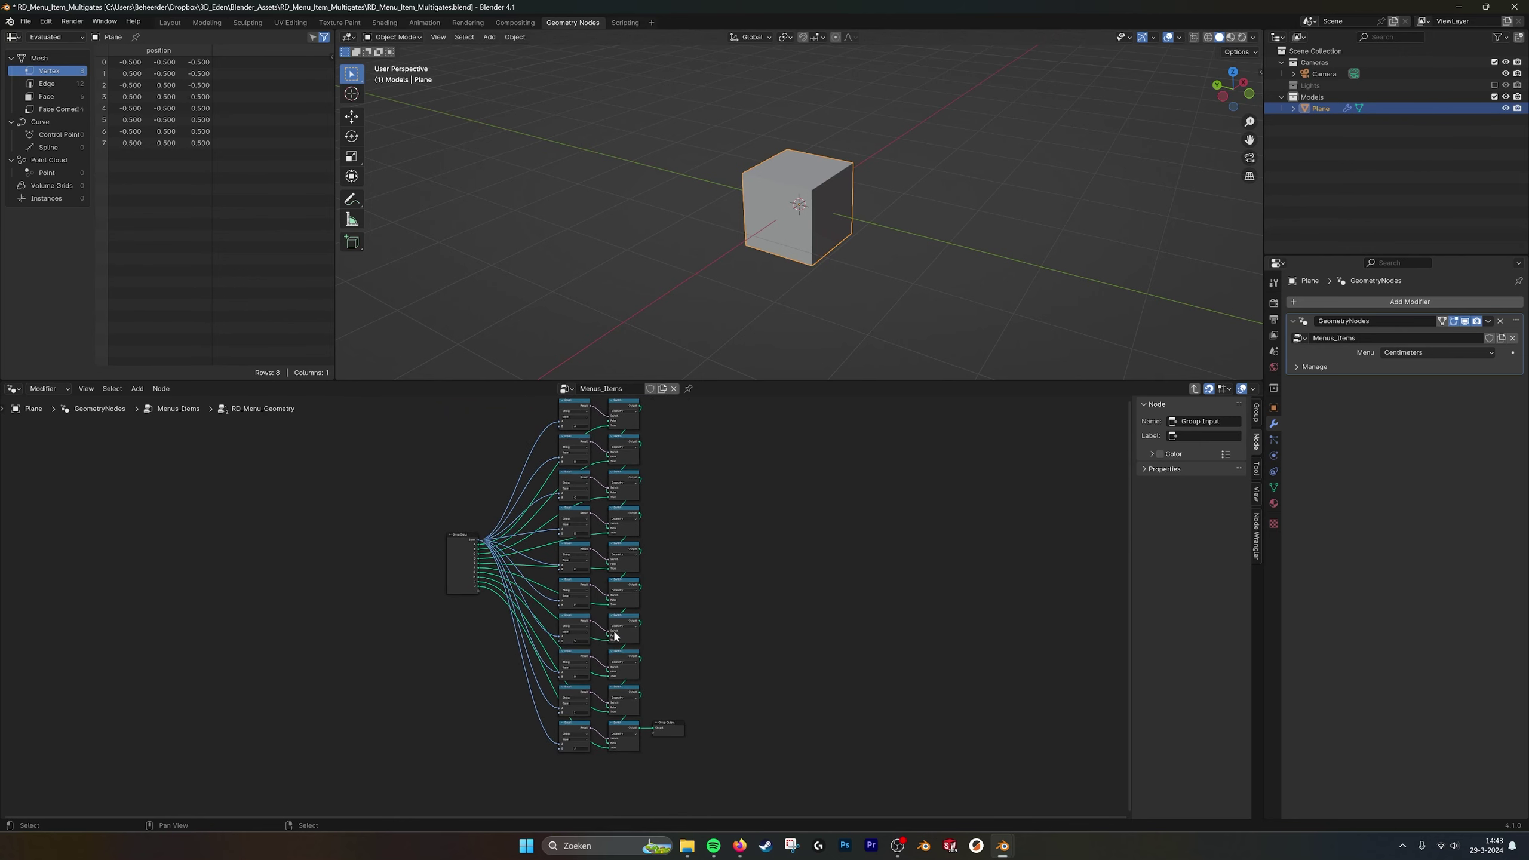
{"action": "left_click", "coordinate": [1195, 388]}
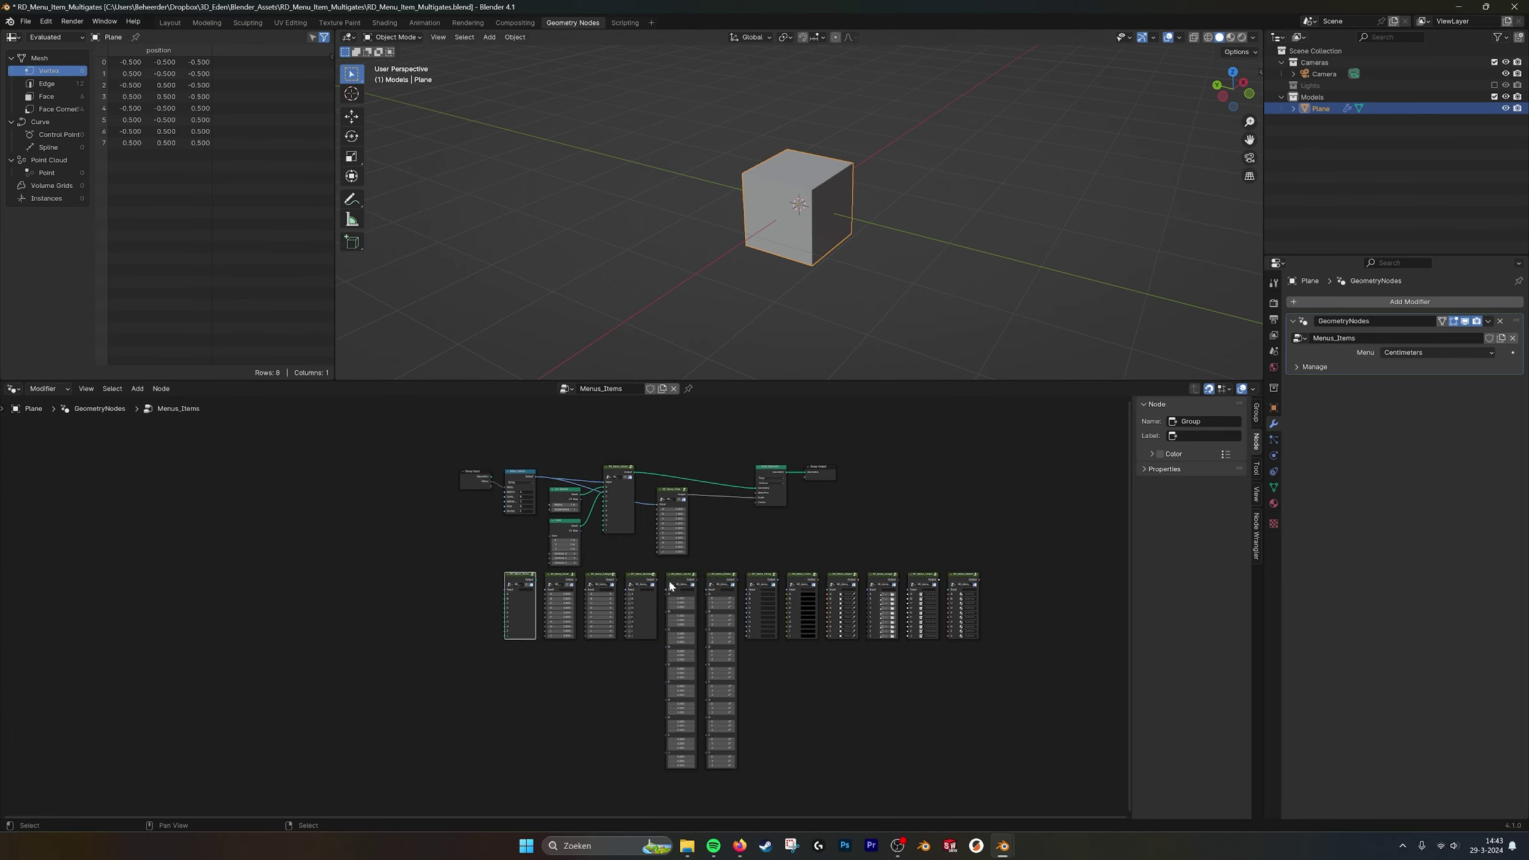
Examine the row of RD_Menu node groups for each data type and the Menu Switch setup driving geometry and scale.
{"action": "scroll", "coordinate": [775, 574], "scroll_direction": "up", "scroll_amount": 5}
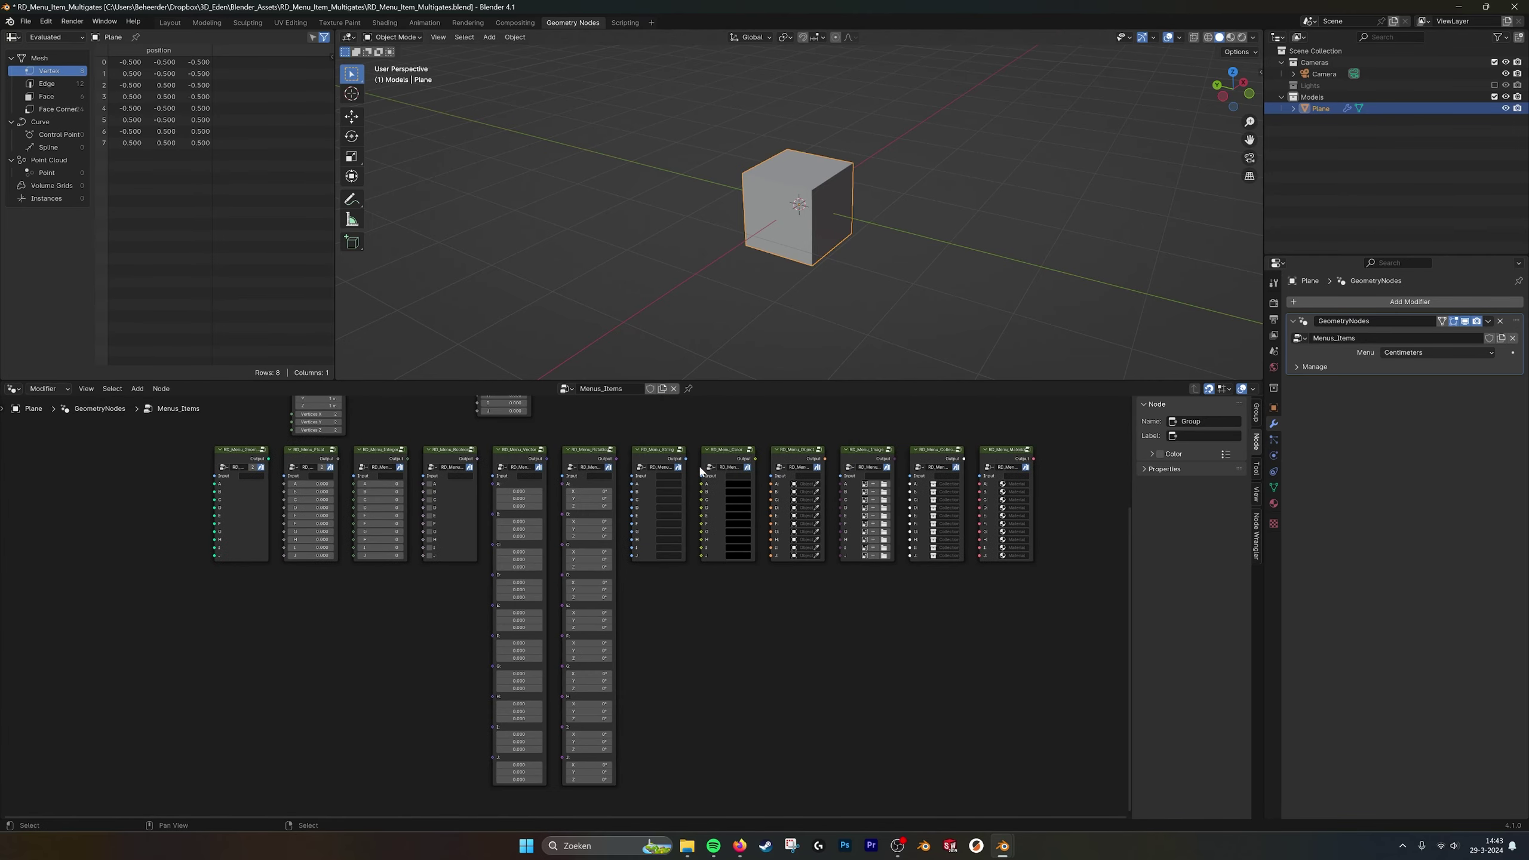
{"action": "scroll", "coordinate": [546, 555], "scroll_direction": "down", "scroll_amount": 1}
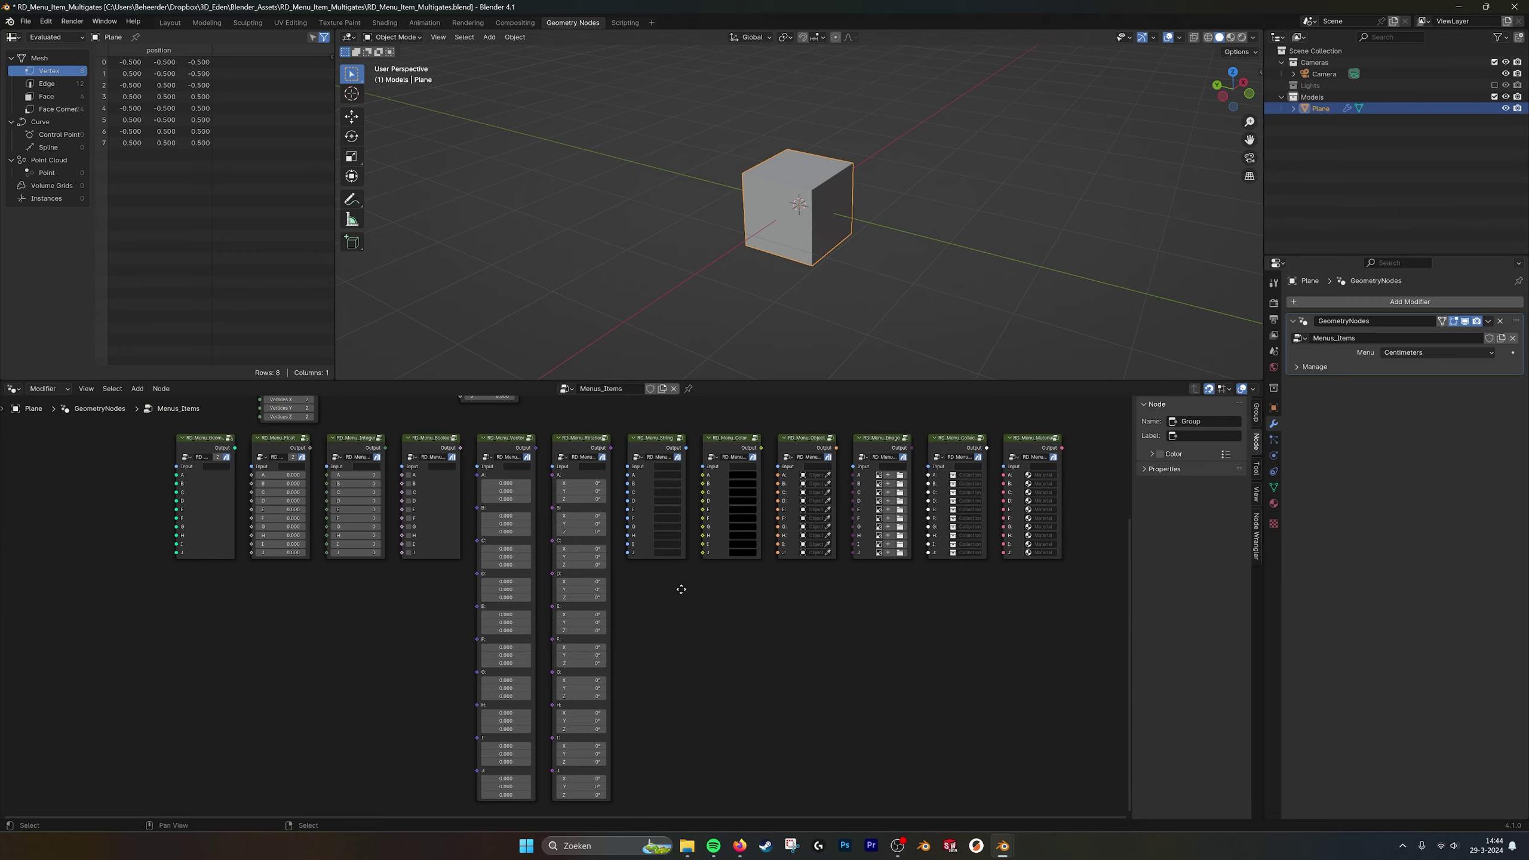
{"action": "scroll", "coordinate": [663, 573], "scroll_direction": "down", "scroll_amount": 1}
{"action": "scroll", "coordinate": [642, 557], "scroll_direction": "down", "scroll_amount": 1}
{"action": "middle_click_drag", "start_coordinate": [602, 467], "coordinate": [695, 573]}
{"action": "scroll", "coordinate": [638, 565], "scroll_direction": "up", "scroll_amount": 6}
{"action": "scroll", "coordinate": [678, 571], "scroll_direction": "up", "scroll_amount": 2}
{"action": "scroll", "coordinate": [697, 571], "scroll_direction": "down", "scroll_amount": 1}
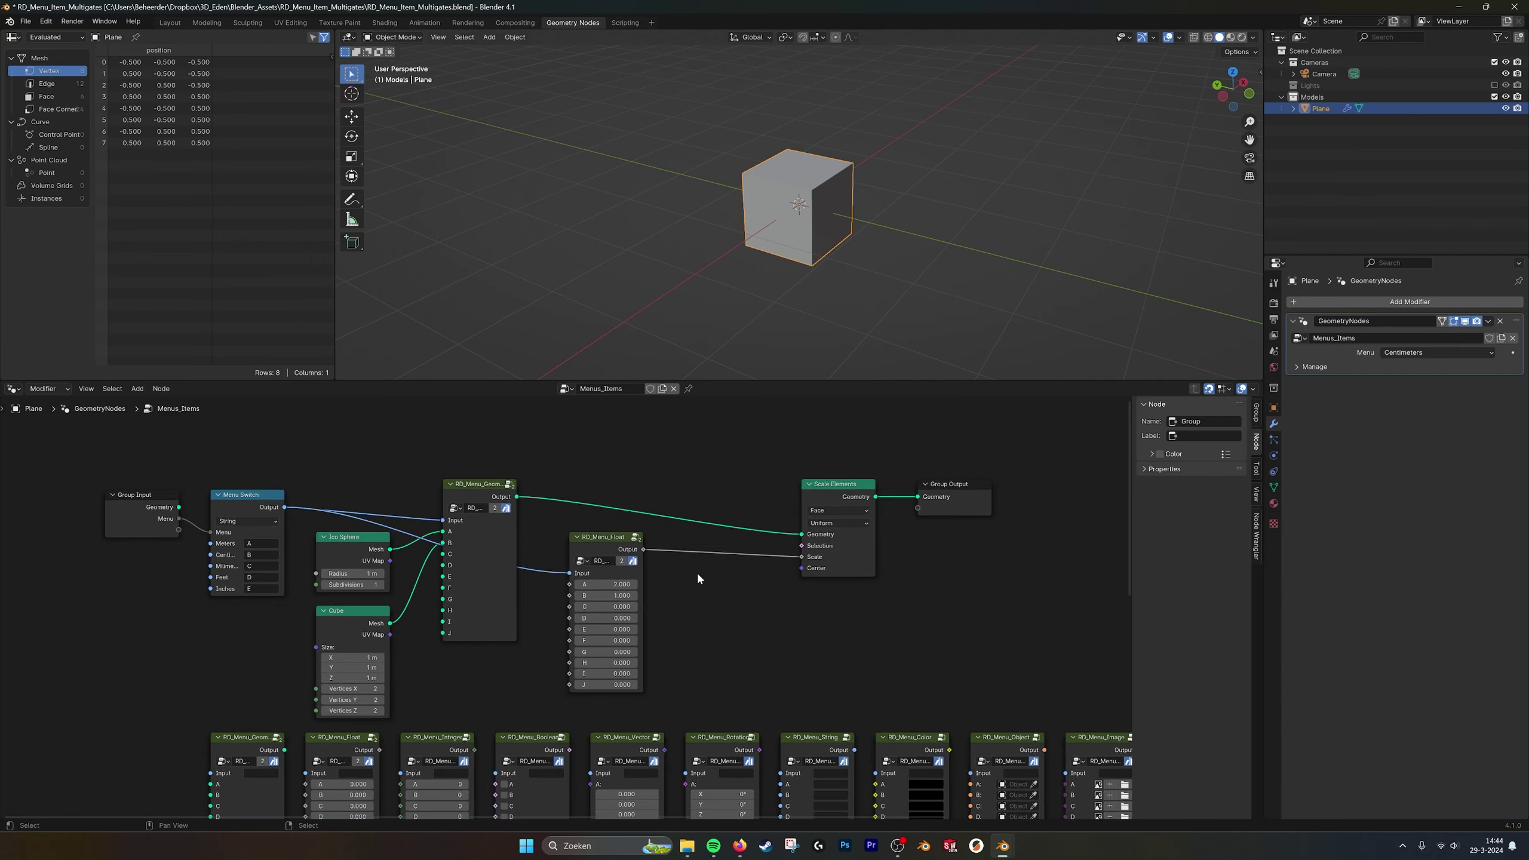